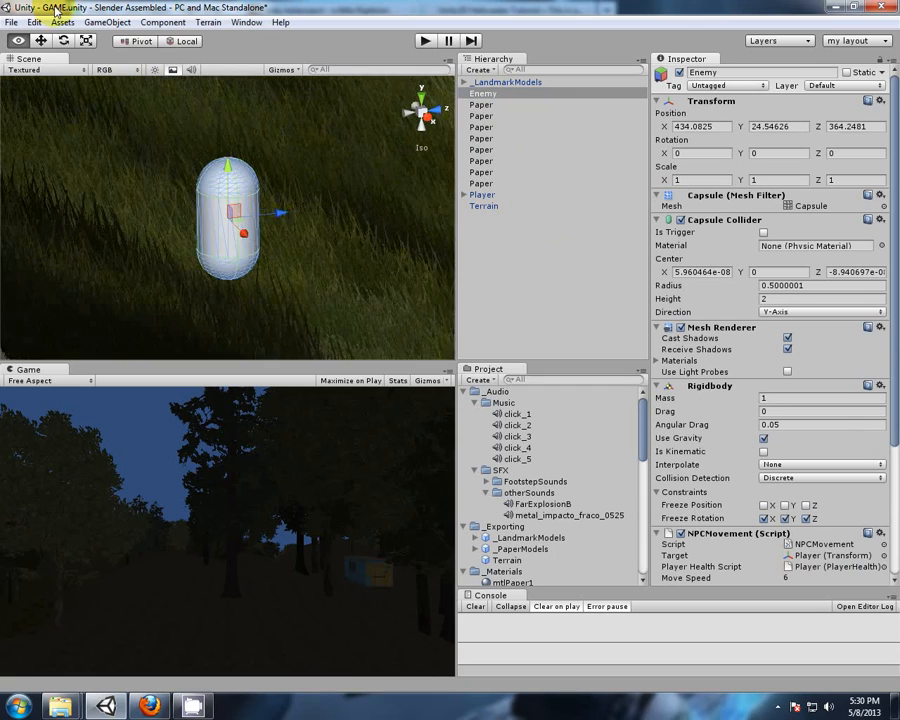
Set the Enemy's Capsule Collider radius to 0.75 and its height to 3
left_click_drag(300, 320, 267, 293, "alt")
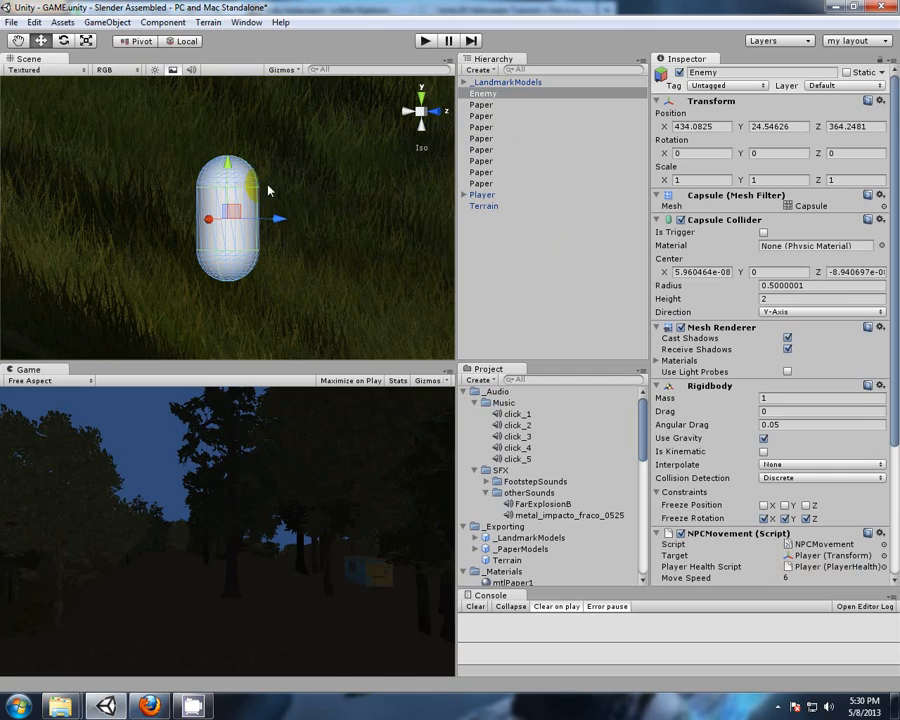
left_click_drag(338, 233, 450, 265, "alt")
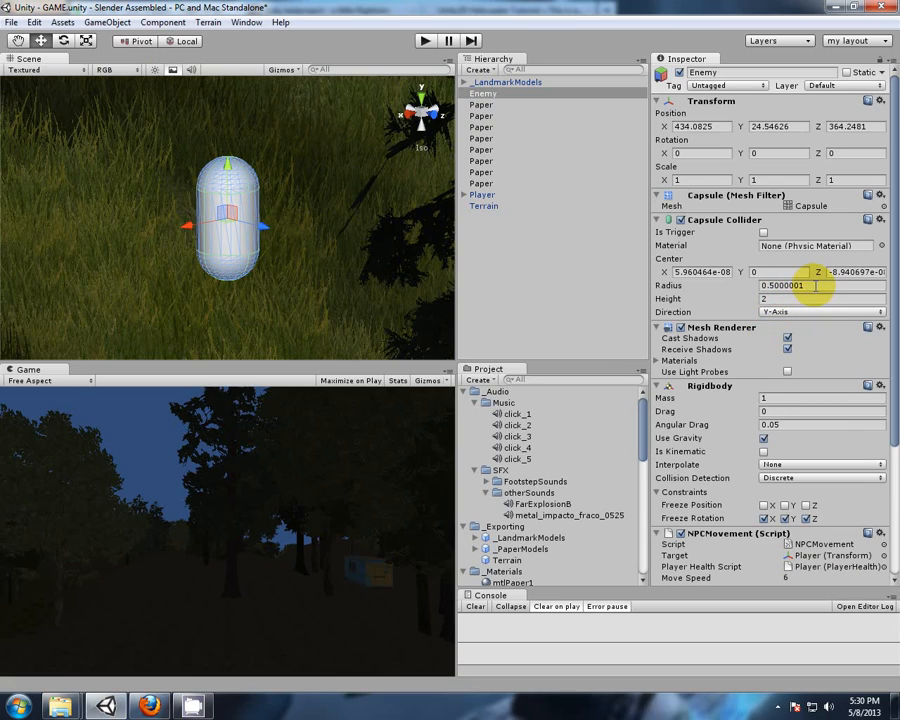
left_click(779, 287)
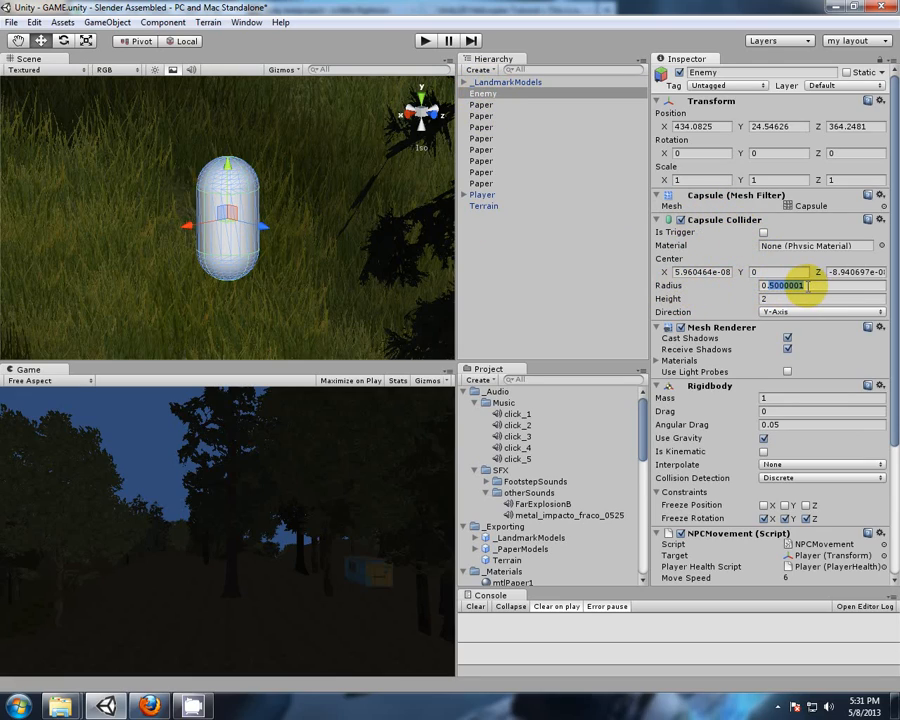
type("75")
key("Return")
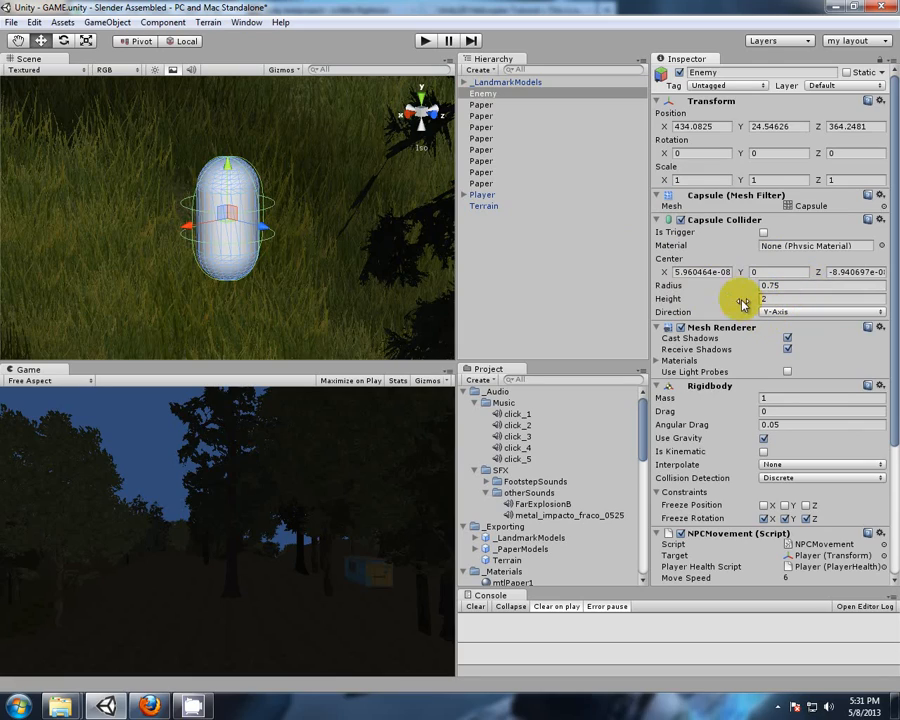
left_click(752, 302)
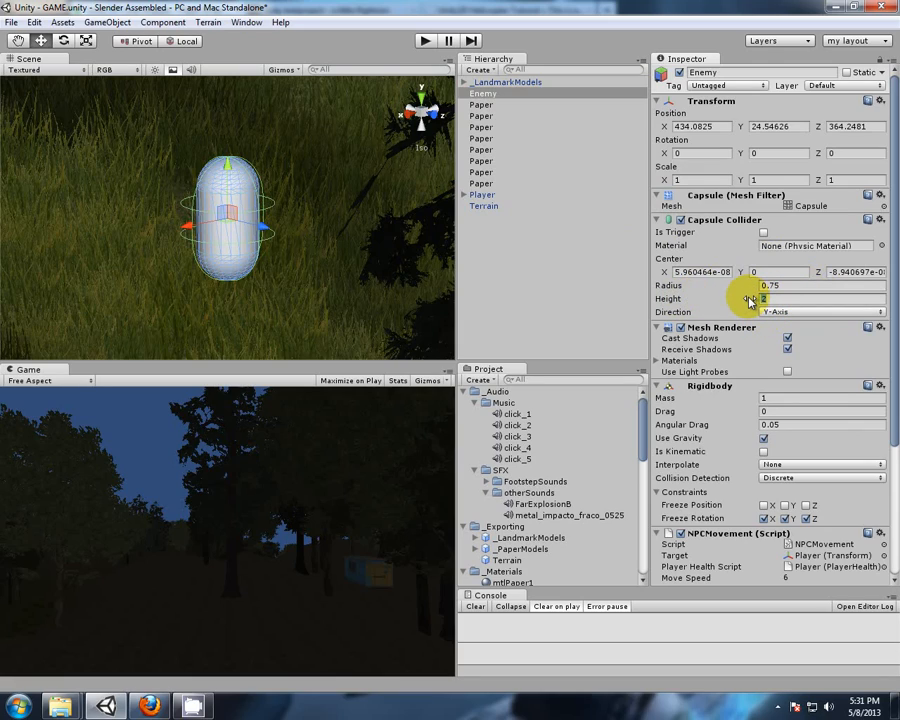
type("3")
key("Return")
left_click_drag(378, 288, 264, 270, "alt")
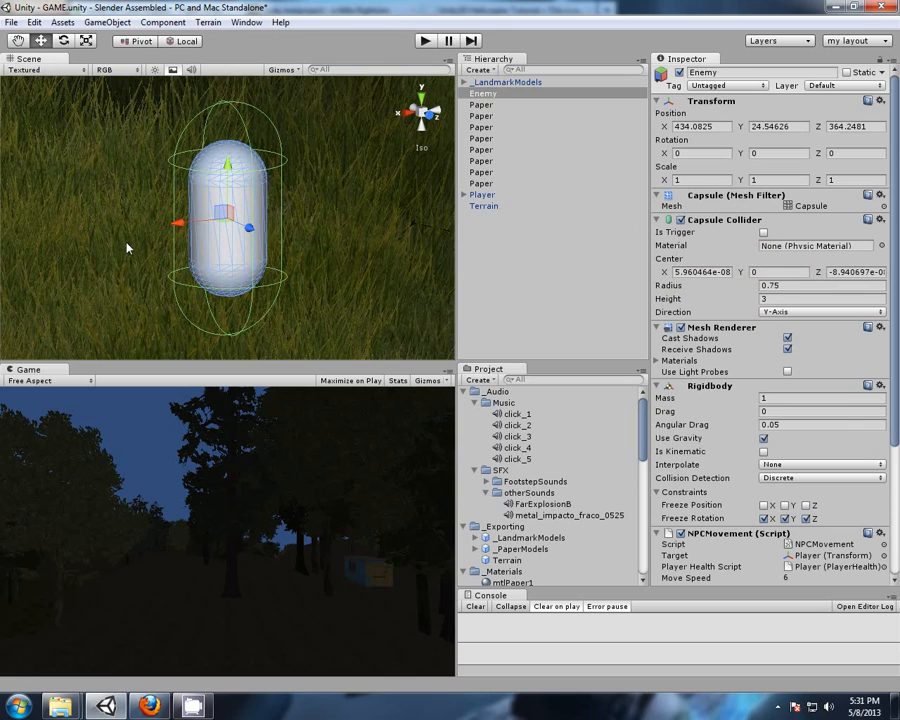
left_click_drag(106, 227, 253, 153, "alt")
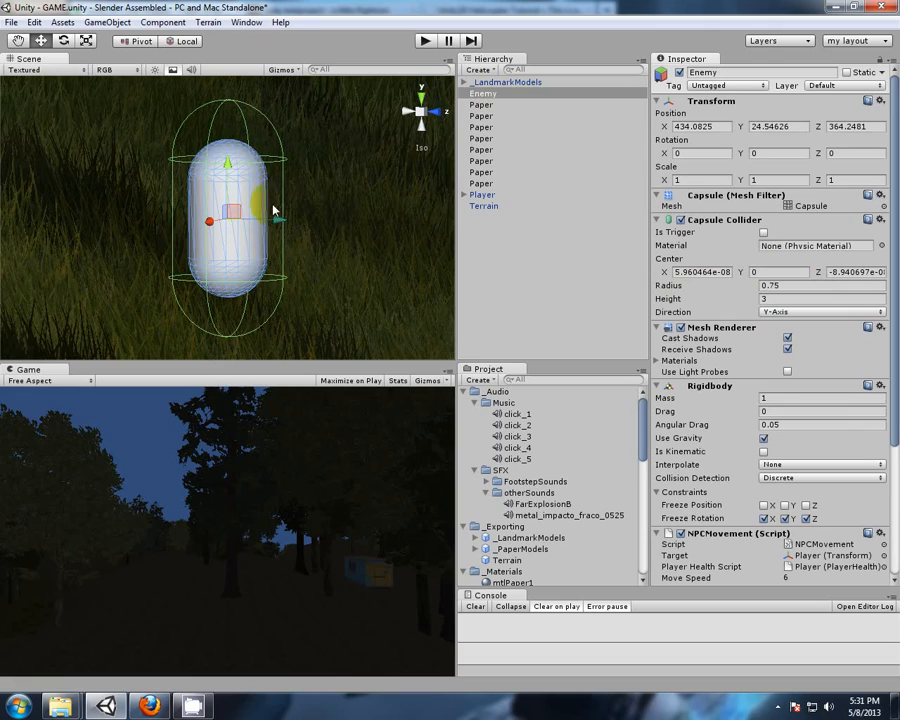
mouse_move(337, 213)
left_mouse_down("alt")
mouse_move(255, 235)
mouse_move(354, 275)
mouse_move(338, 231)
left_mouse_up("alt")
Play-test the game while following the Enemy capsule in the scene, stop playing, and refocus the view on the Enemy
left_click(423, 41)
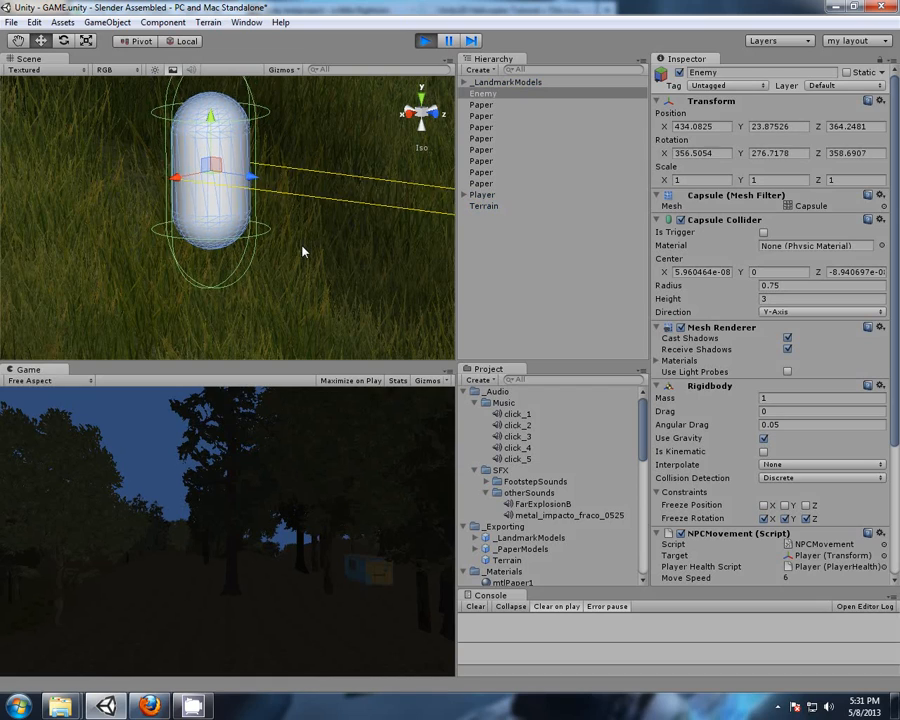
scroll(302, 246, "down", 3)
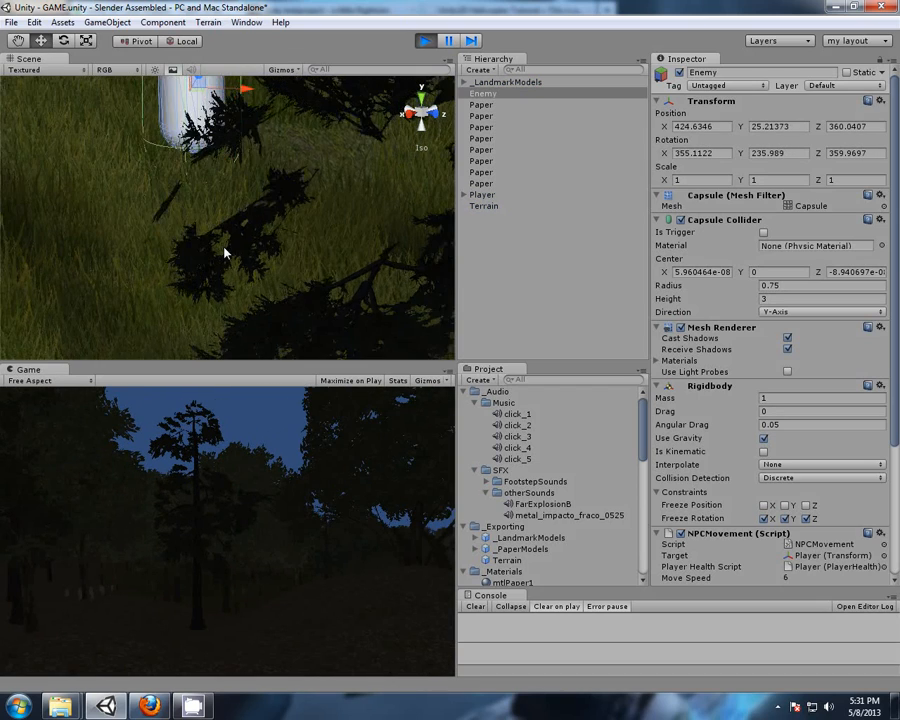
middle_click_drag(254, 197, 266, 305)
middle_click_drag(291, 158, 223, 285)
middle_click_drag(303, 192, 314, 294)
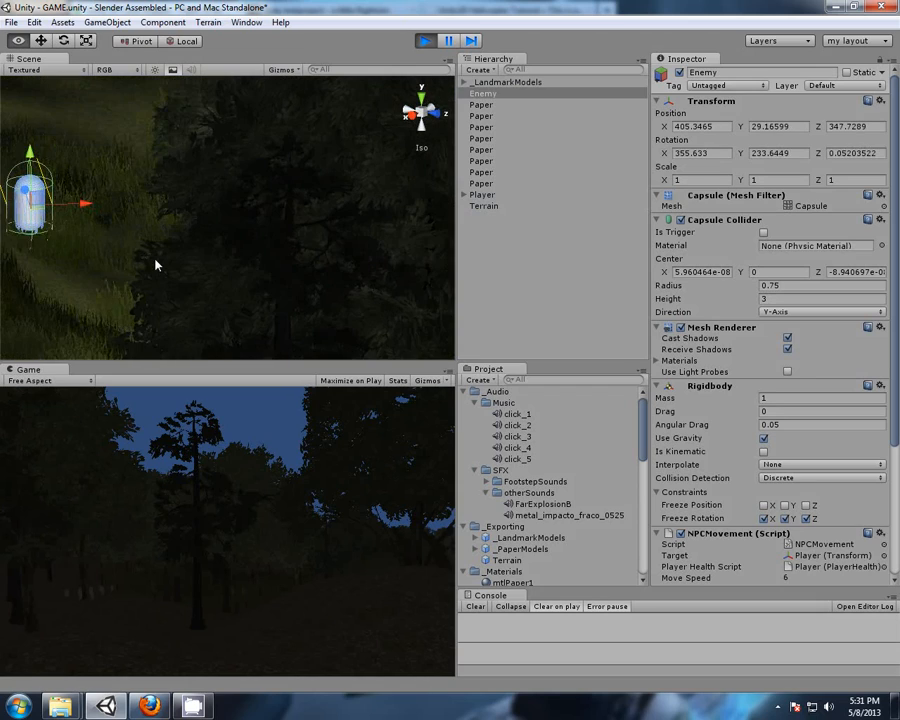
middle_click_drag(155, 258, 193, 297)
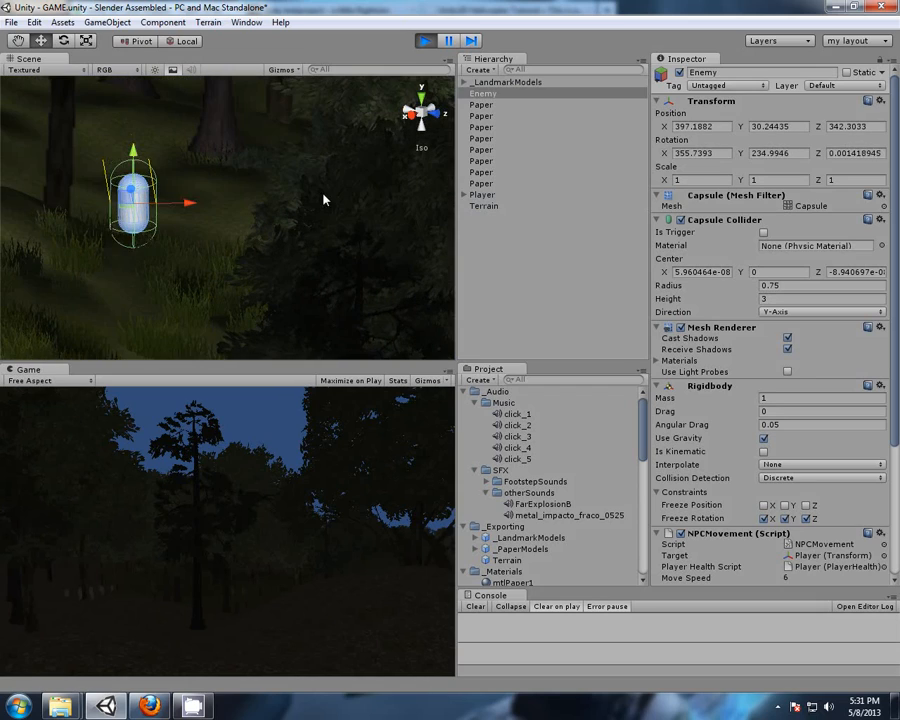
left_click(426, 43)
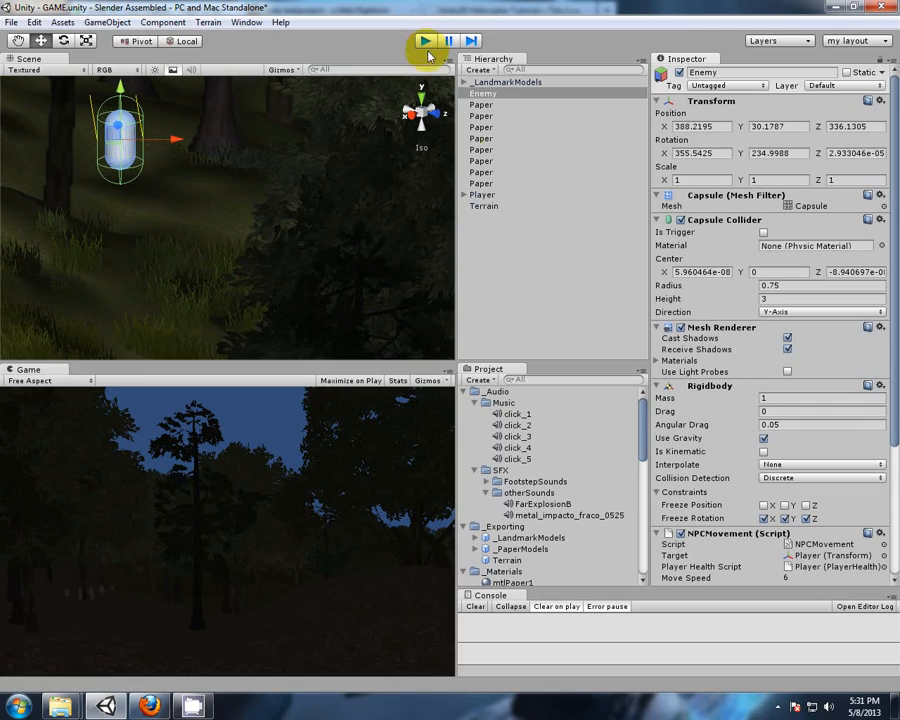
left_click(483, 95)
double_click(483, 97)
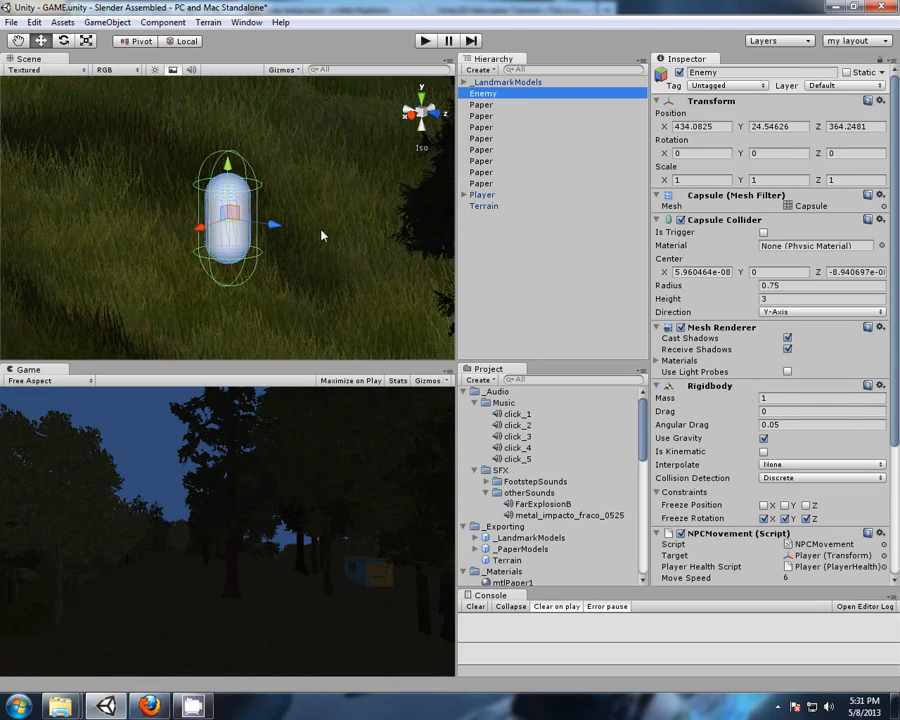
scroll(322, 234, "up", 5)
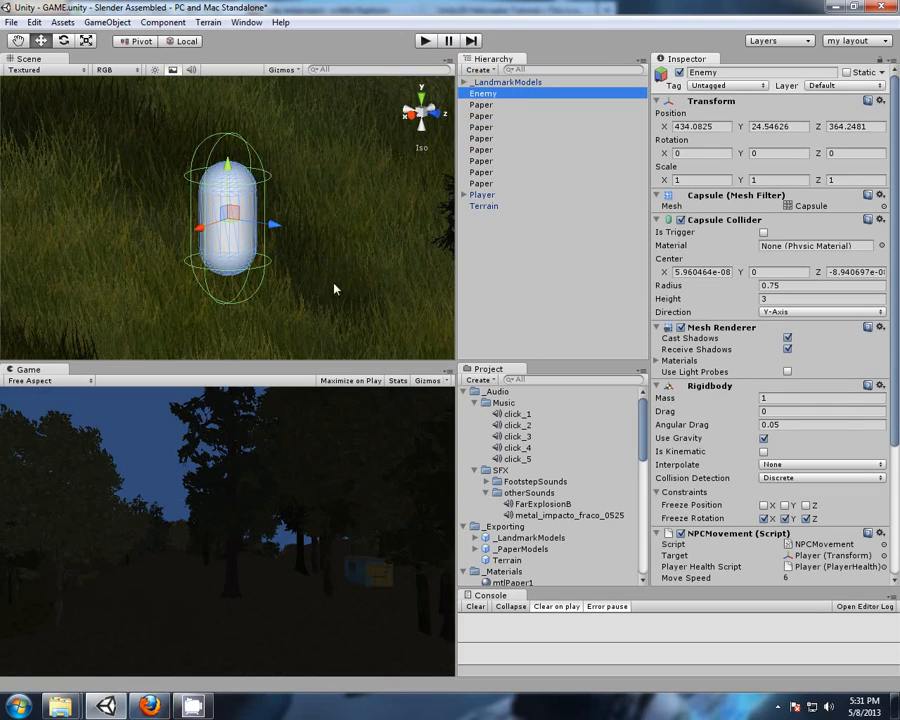
Collapse the expanded top-level project asset folders, leaving only _Models open
left_click(464, 392)
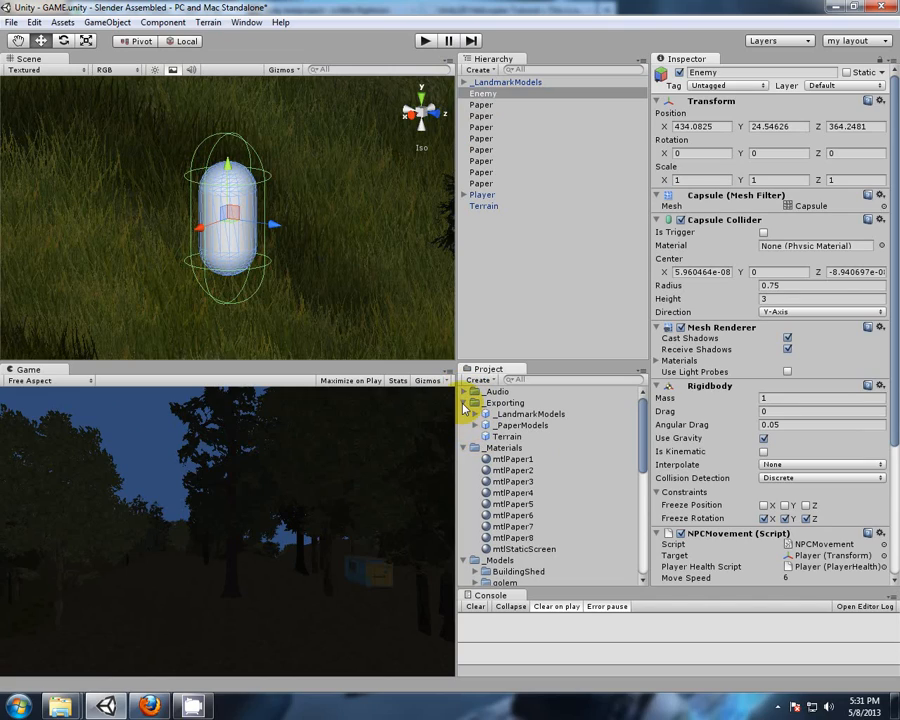
left_click(464, 403)
left_click(464, 414)
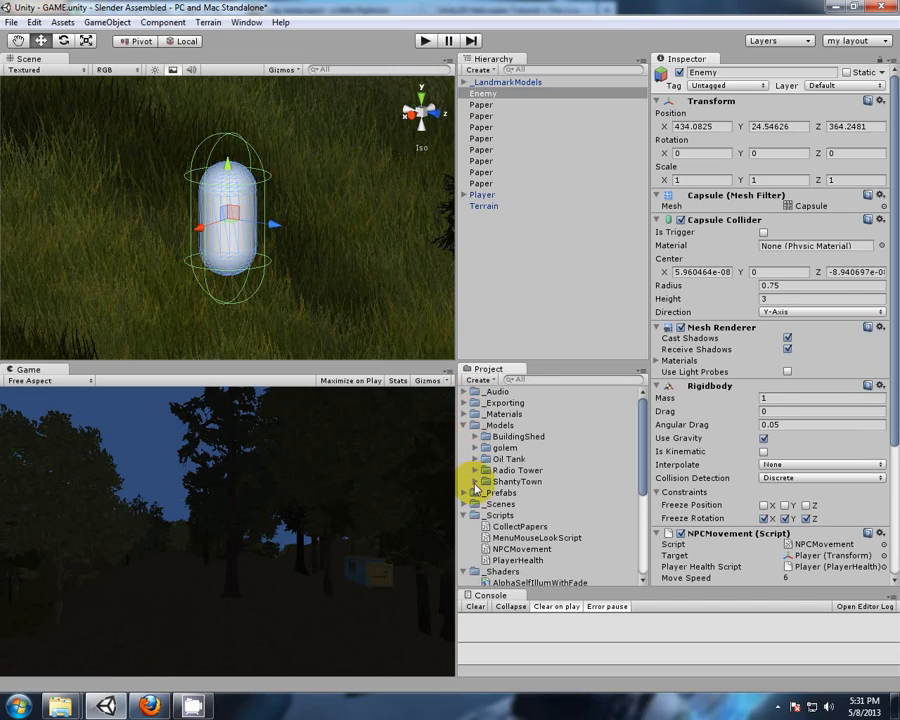
left_click(464, 515)
left_click(464, 526)
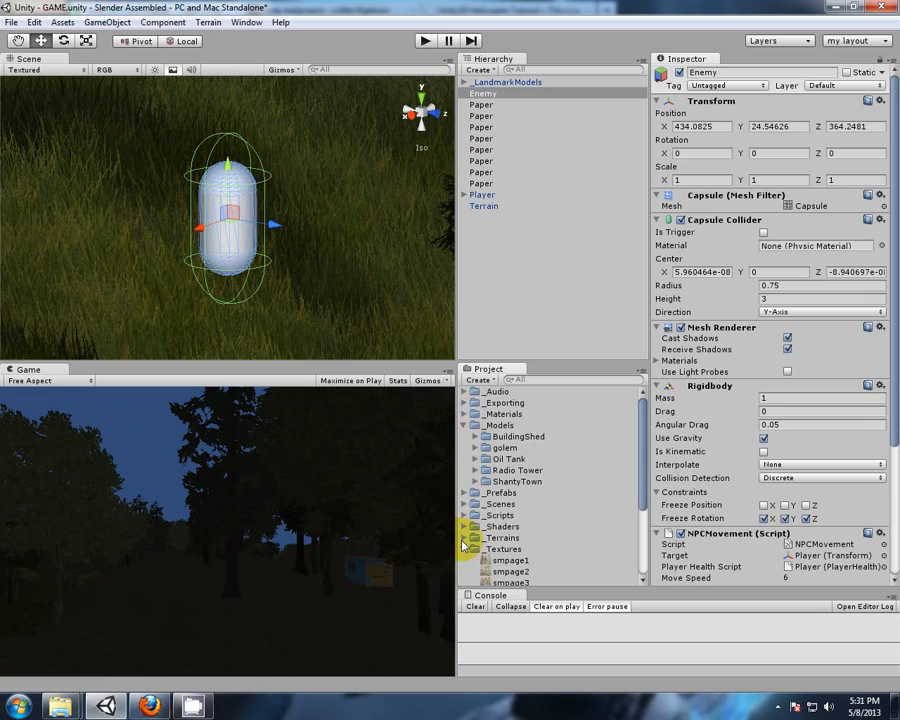
left_click(464, 549)
left_click(464, 561)
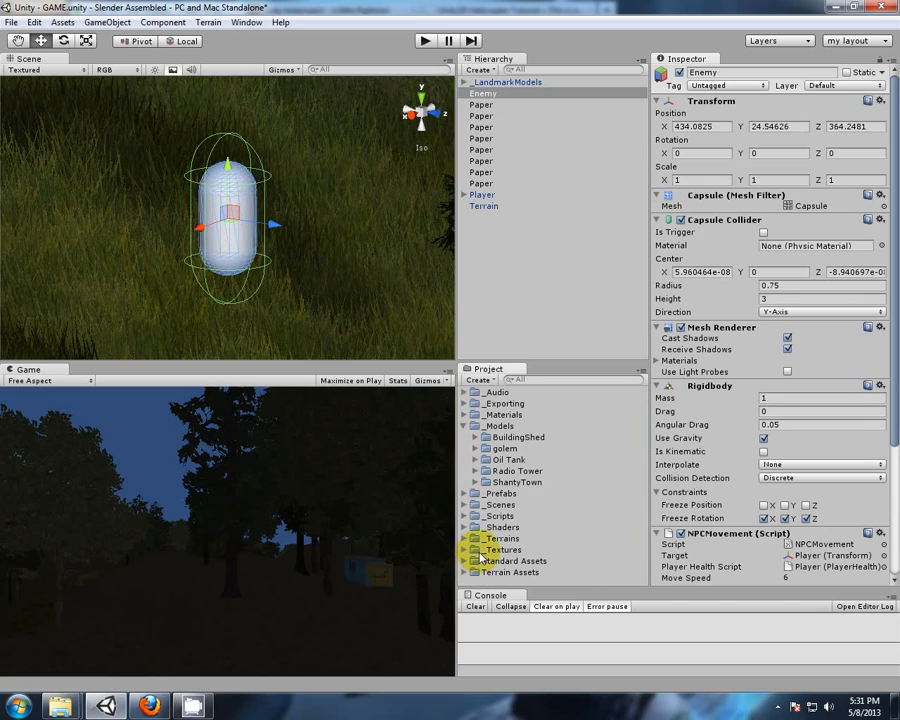
Open the golem model's import settings from the golem folder and review its scale factor and split animation list
left_click(500, 449)
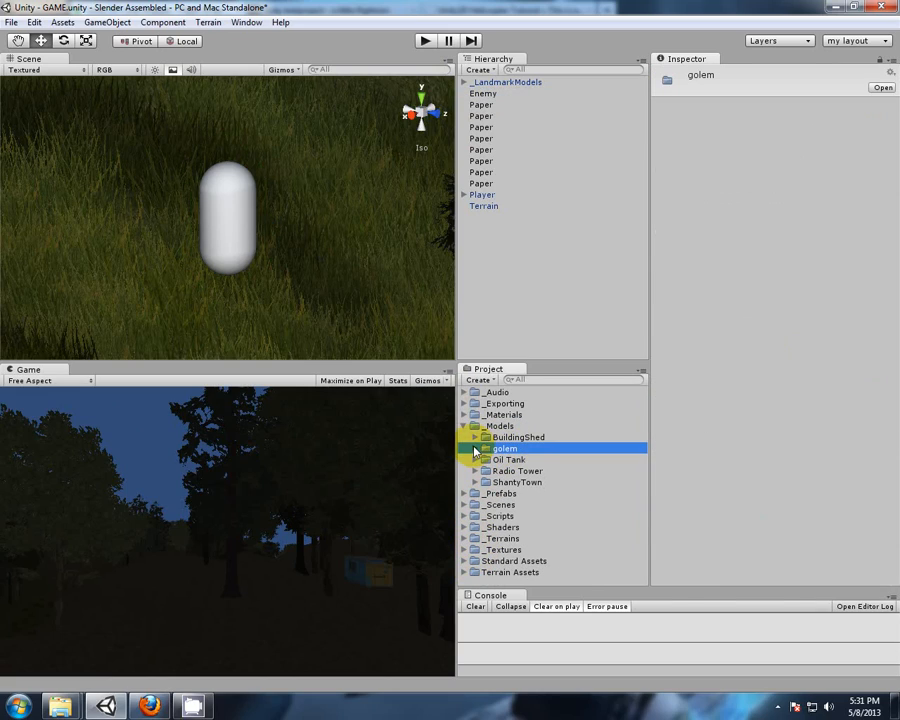
left_click(475, 449)
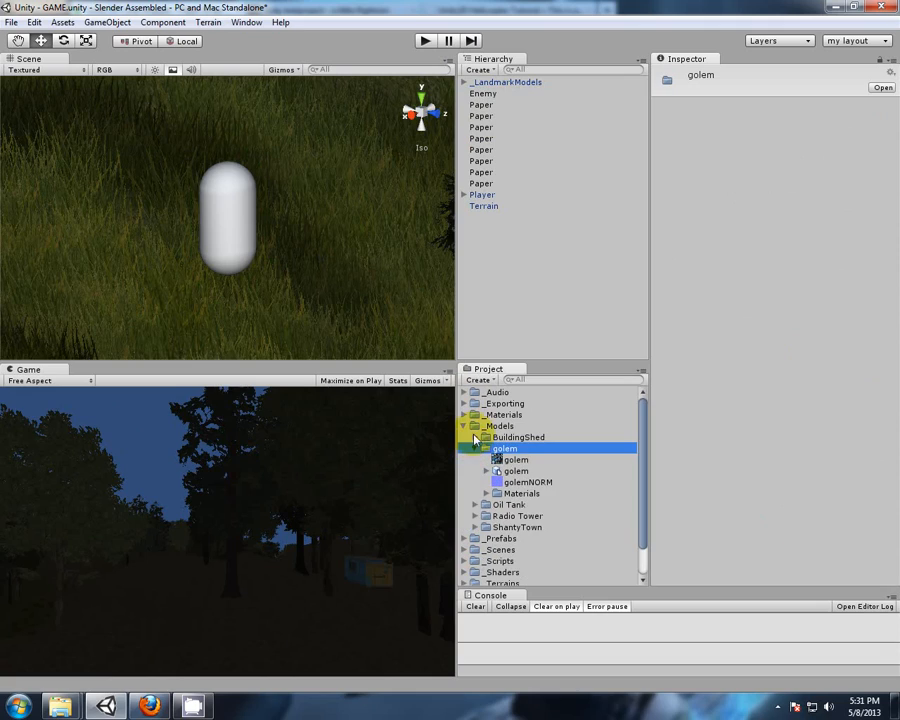
left_click(517, 473)
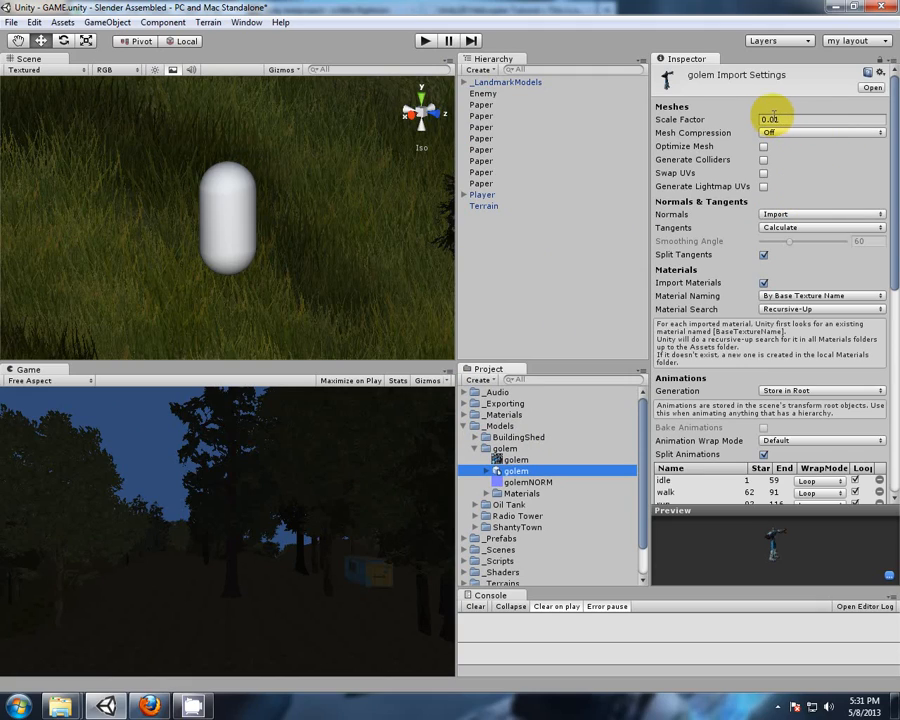
type("1")
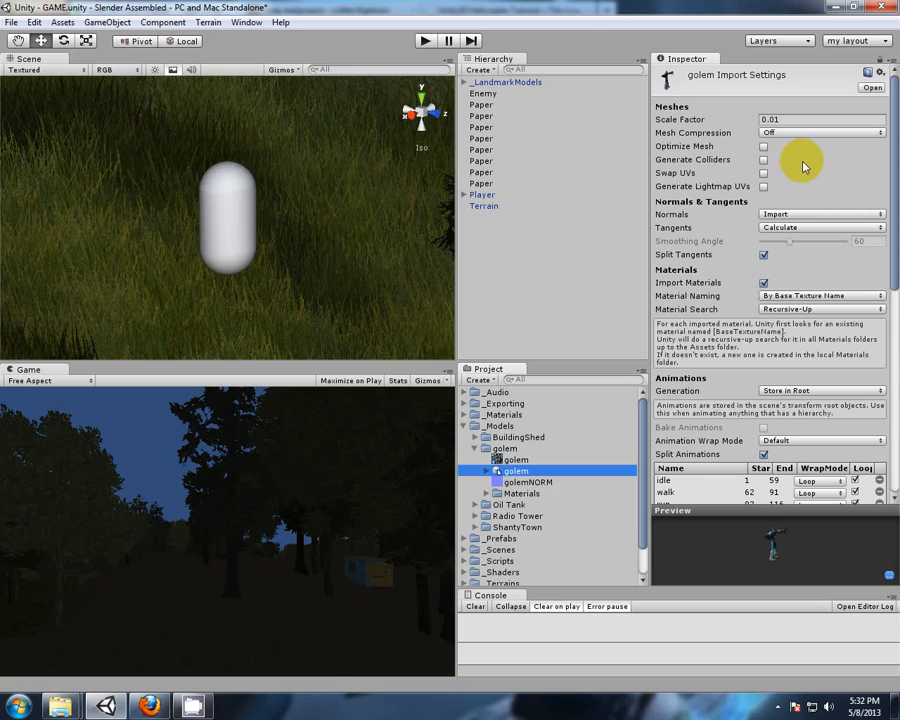
left_click_drag(886, 201, 896, 252)
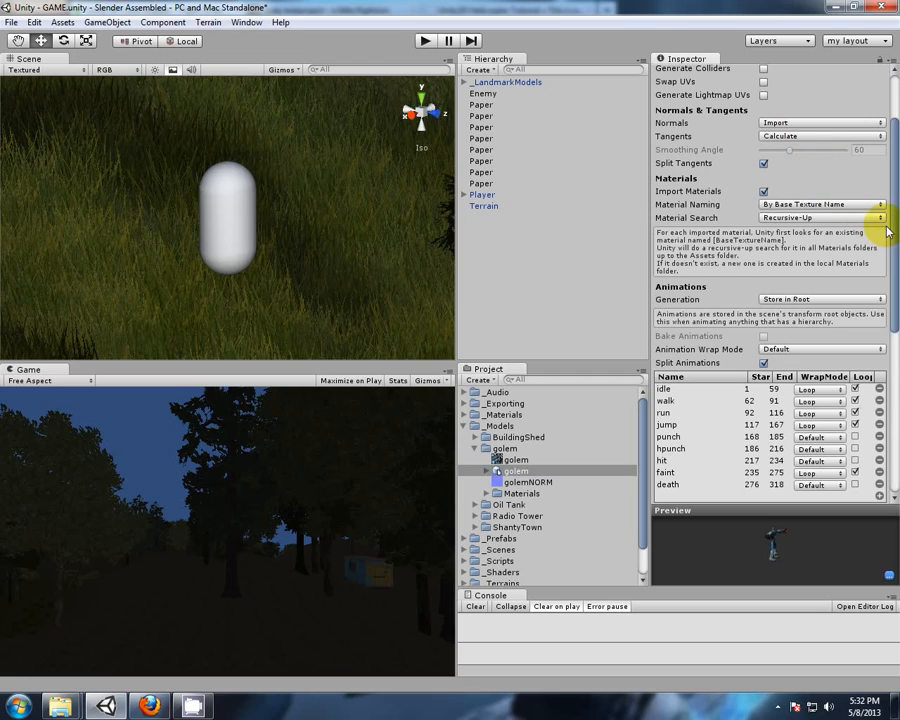
left_click_drag(895, 226, 895, 279)
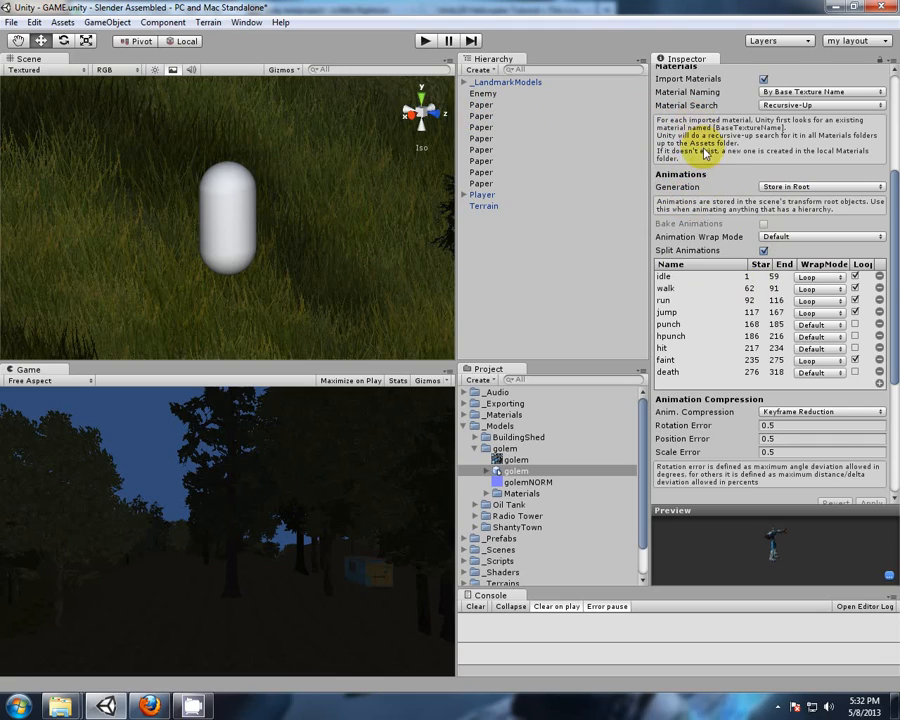
scroll(851, 320, "down", 3)
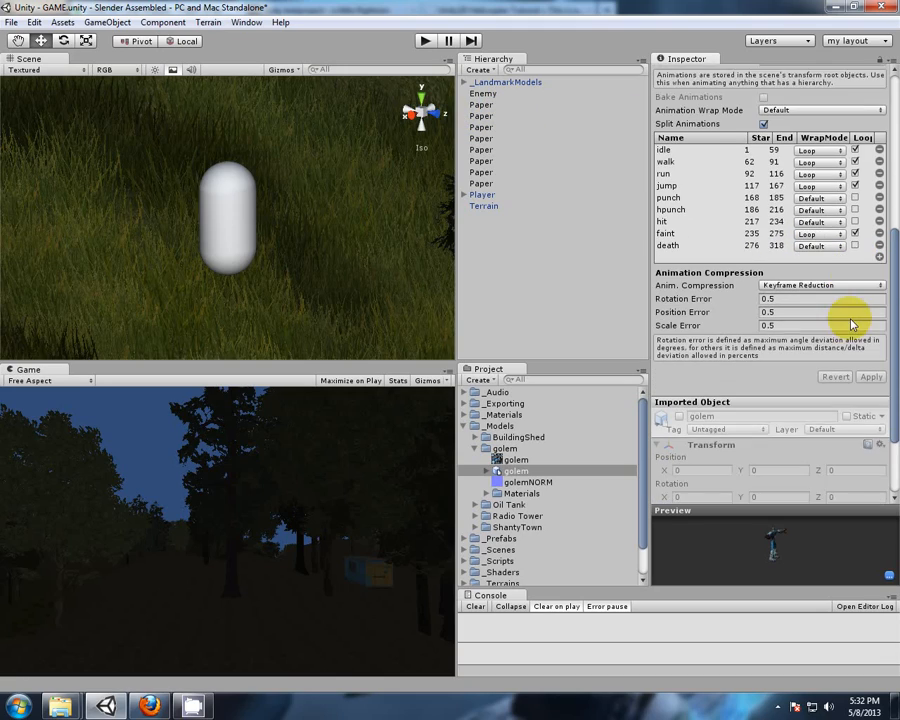
scroll(740, 290, "up", 5)
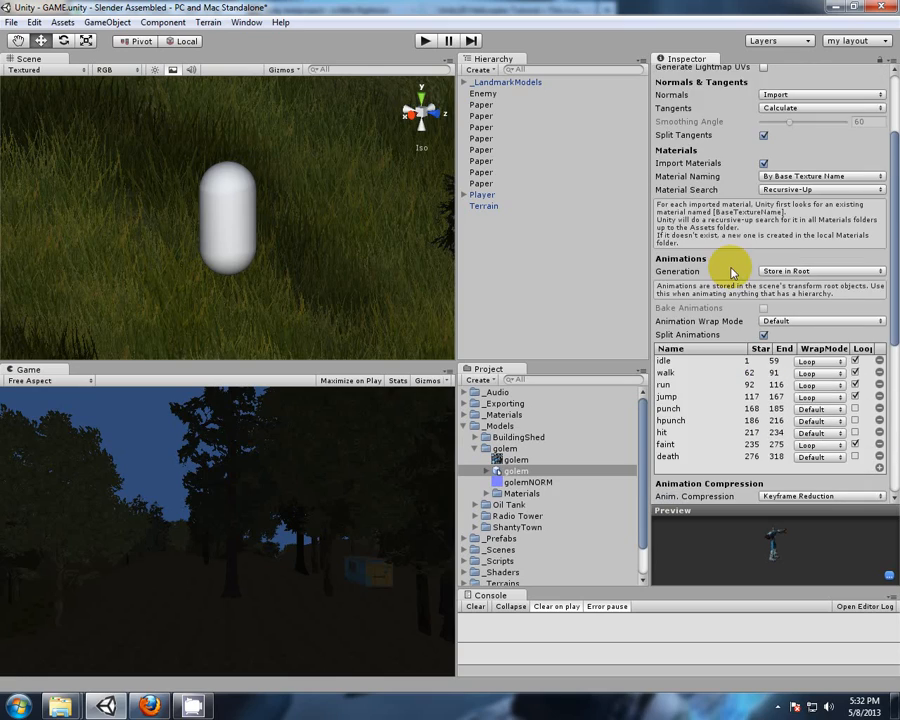
scroll(731, 271, "up", 3)
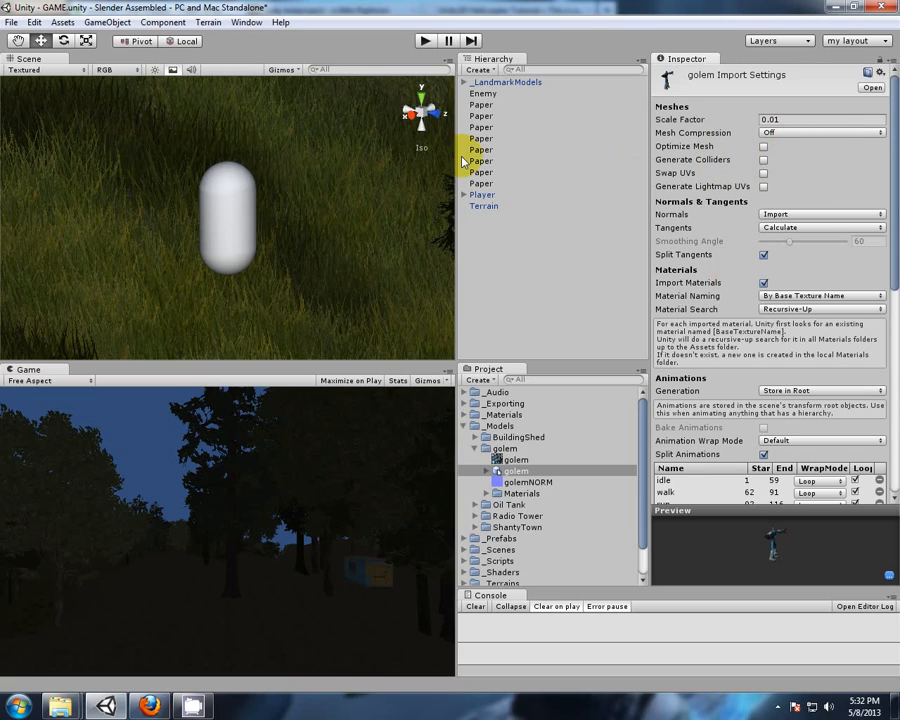
Add the golem model to the scene and make it a child of the Enemy object
left_click_drag(517, 472, 486, 251)
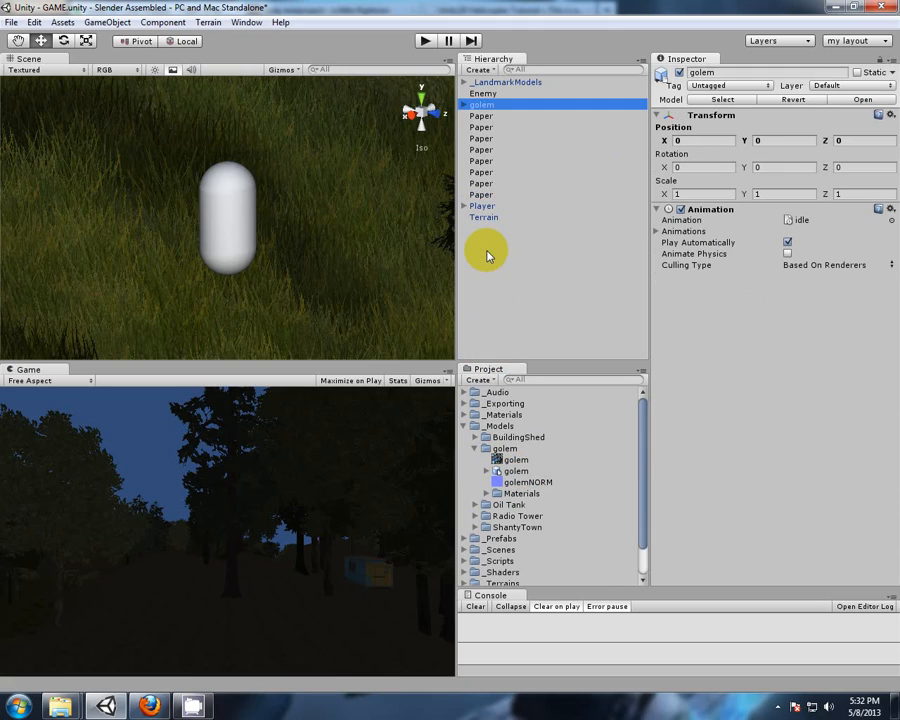
left_click_drag(486, 108, 490, 98)
left_click(474, 93)
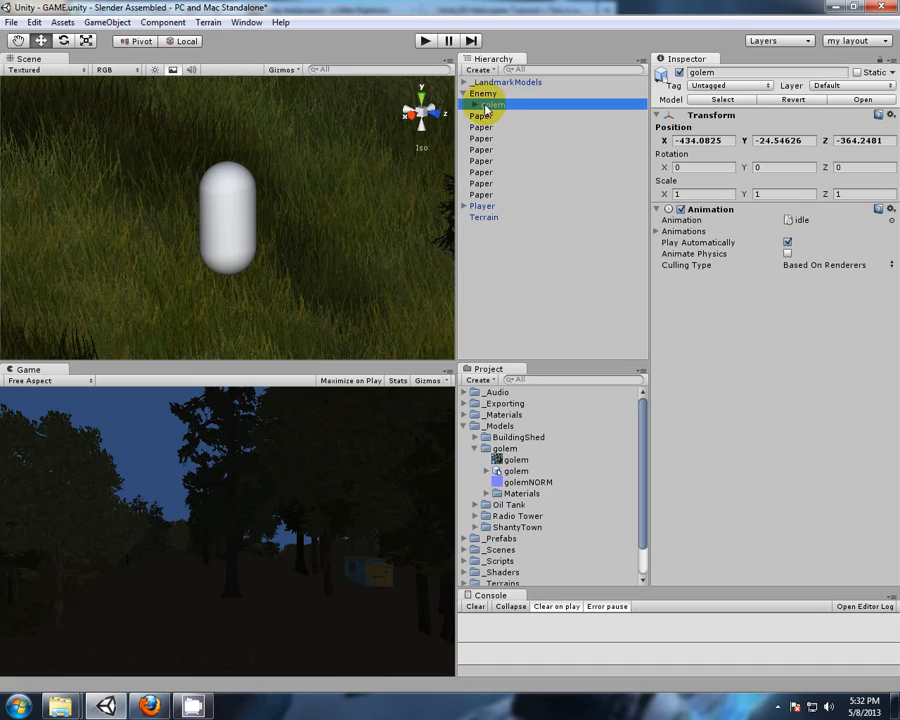
Set the golem's local position to X 0, Y 0, Z 0 so it sits at the Enemy's origin
left_click(700, 141)
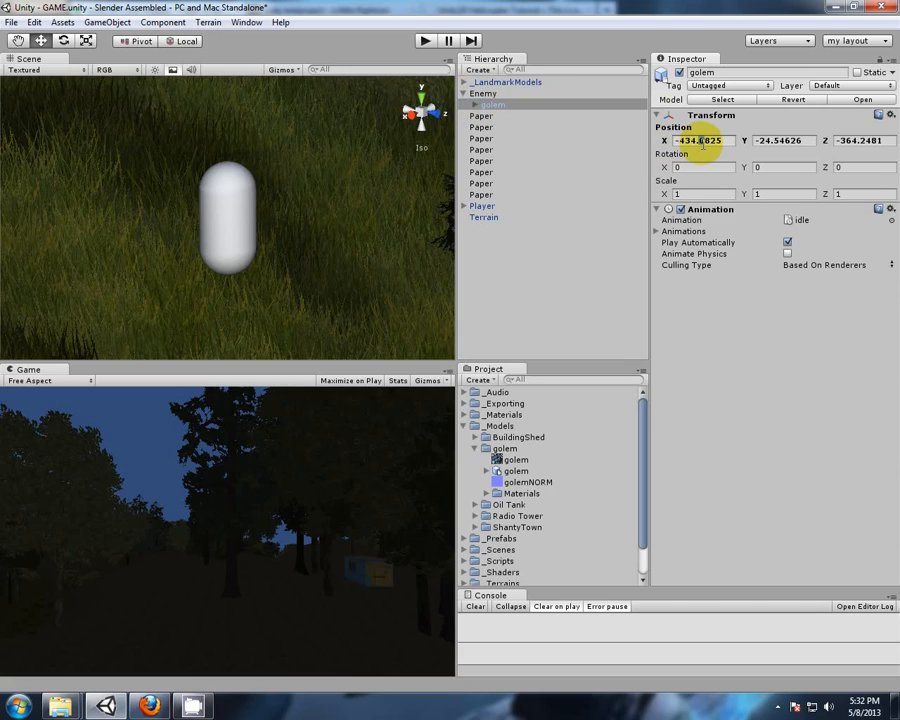
left_click_drag(737, 142, 651, 144)
type("0")
left_click(770, 140)
type("0")
left_click(858, 141)
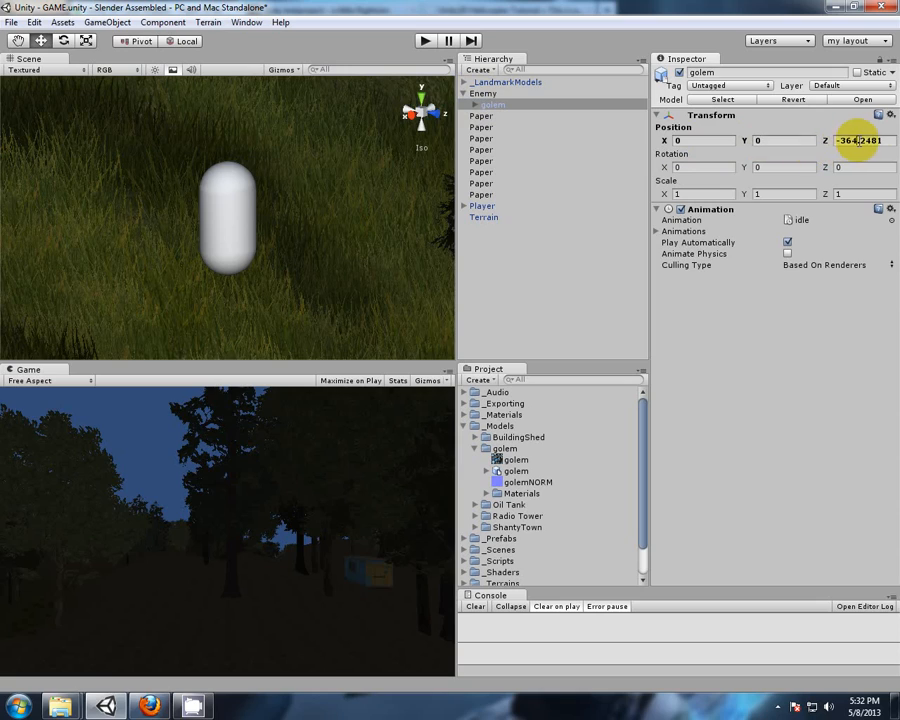
type("0")
Disable the Enemy's Mesh Renderer to hide the capsule and check the golem against the collider outline
scroll(313, 193, "up", 3)
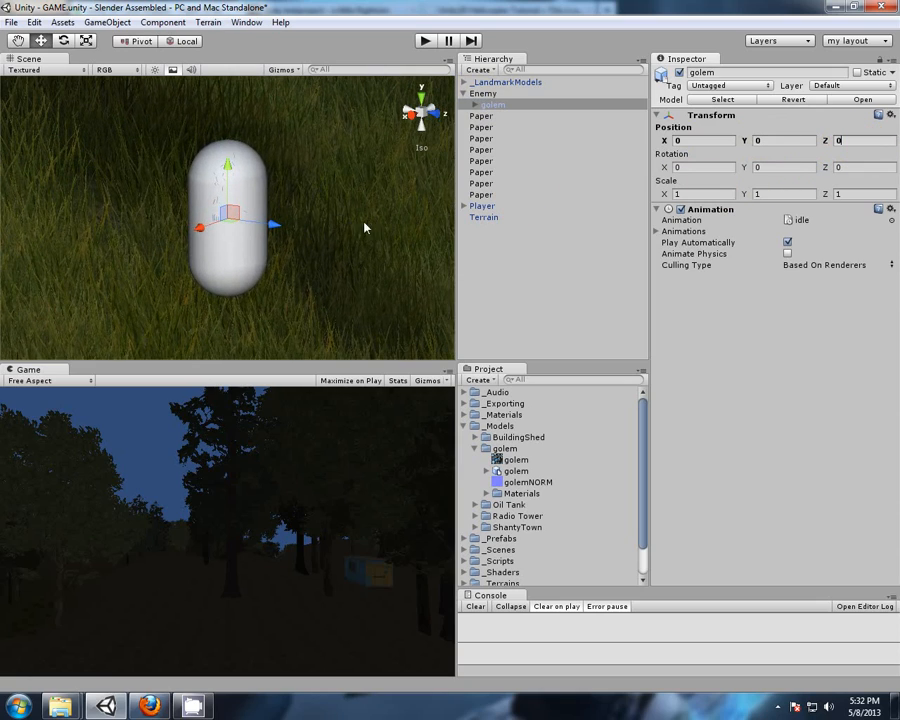
left_click_drag(236, 228, 336, 246, "alt")
left_click(482, 92)
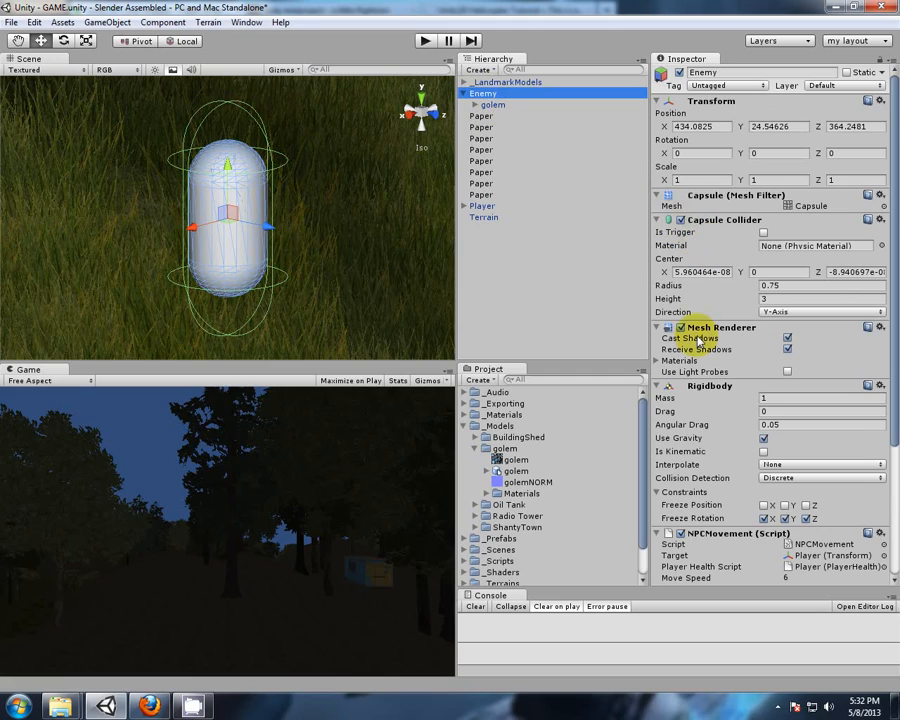
left_click(680, 328)
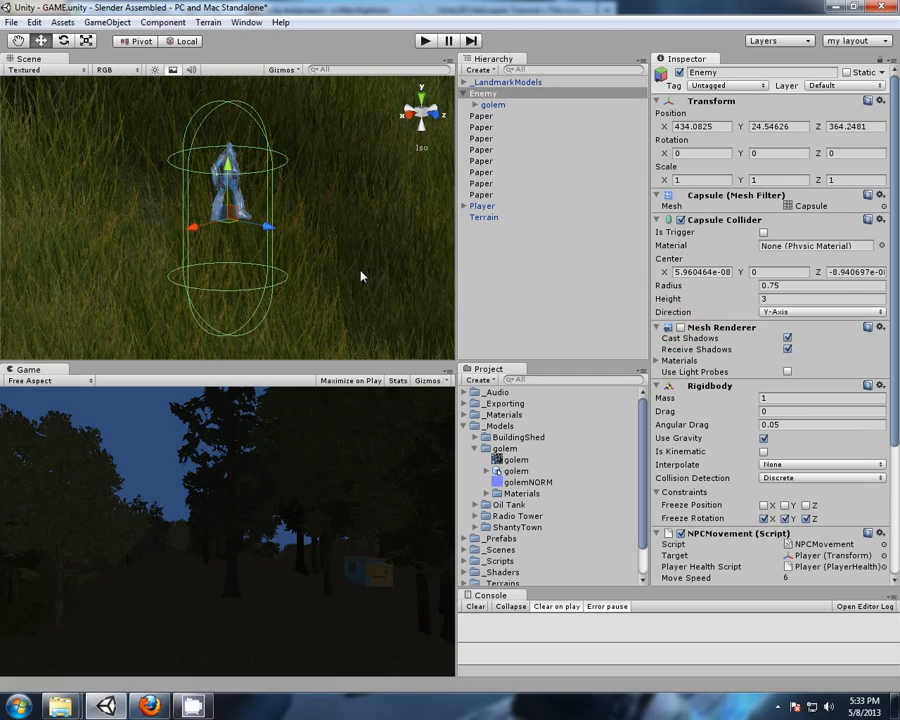
left_click_drag(356, 253, 207, 223, "alt")
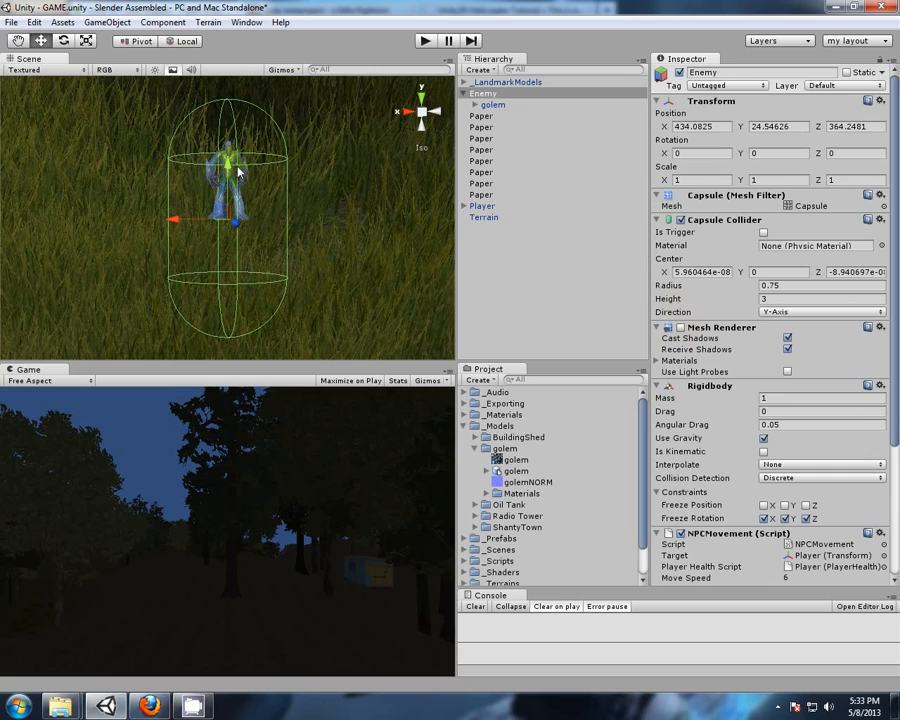
Re-enable the Enemy's Mesh Renderer, then set the golem model's import Scale Factor to 0.03 and apply it
left_click(680, 328)
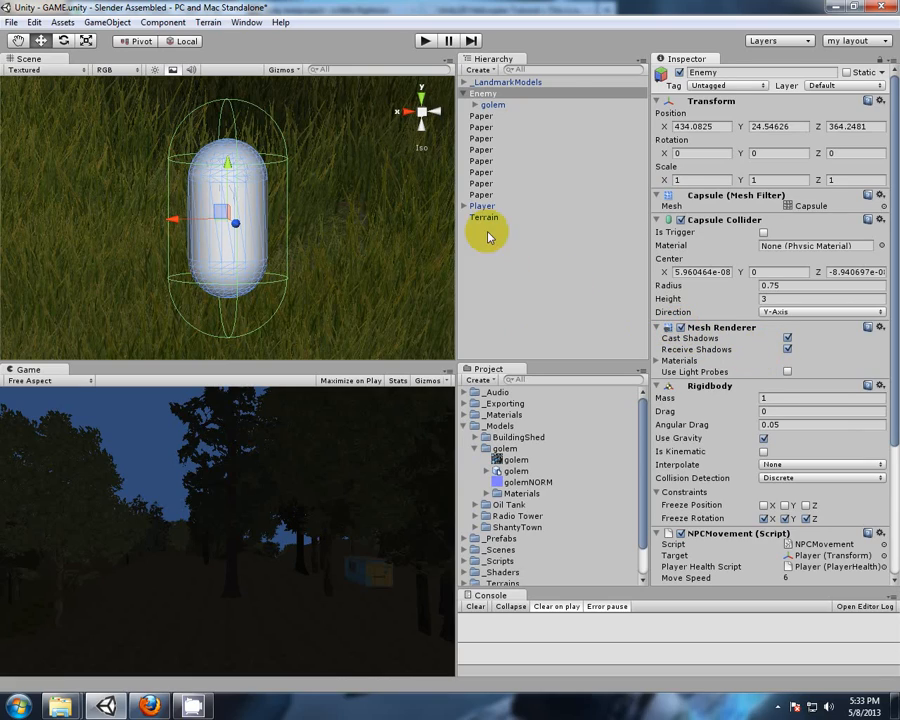
left_click(517, 472)
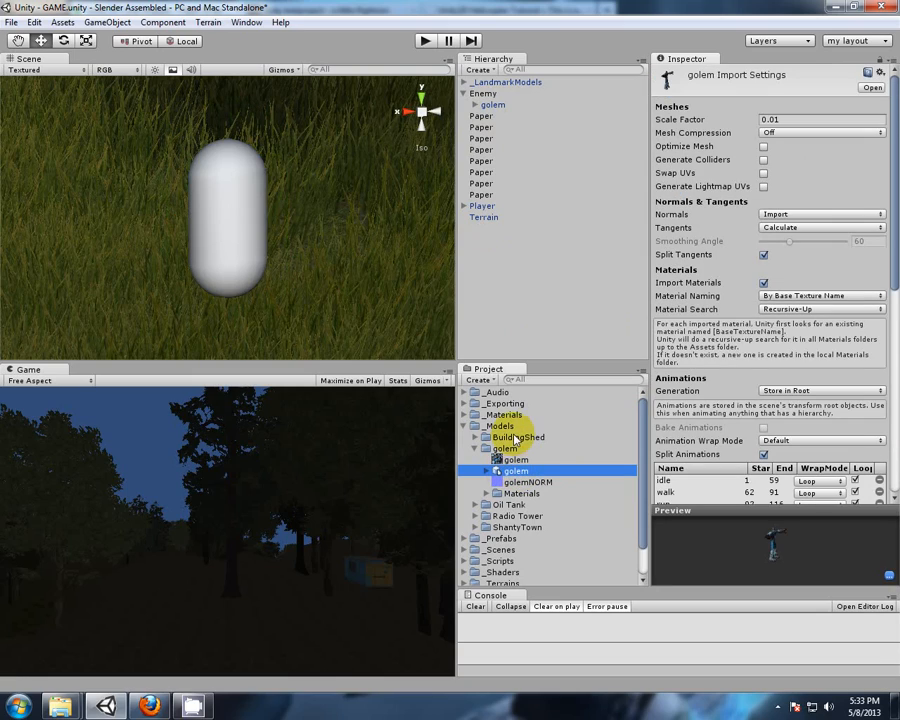
left_click(782, 119)
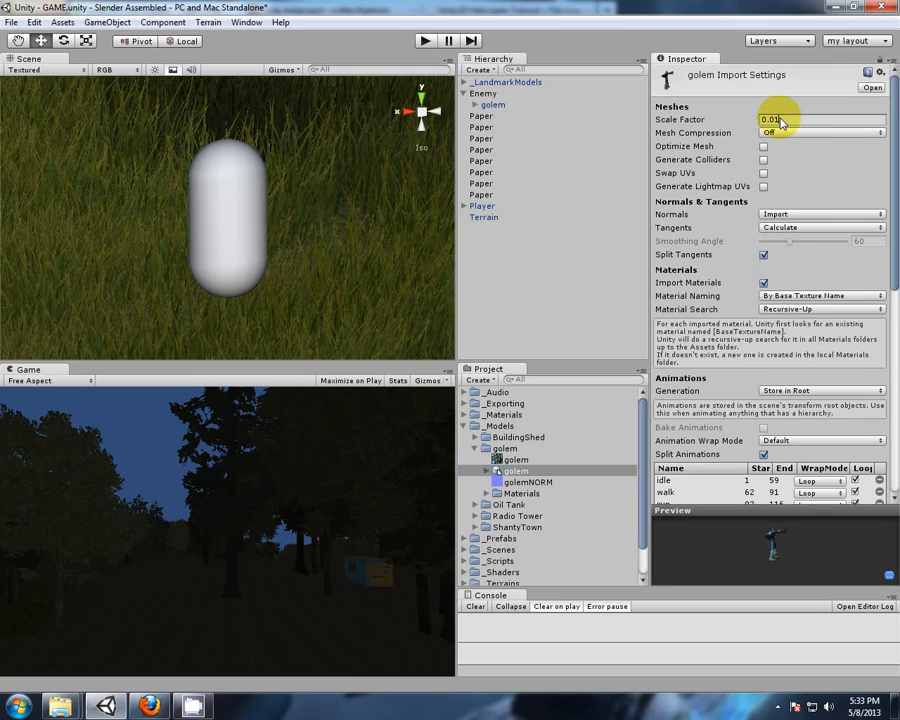
key("BackSpace")
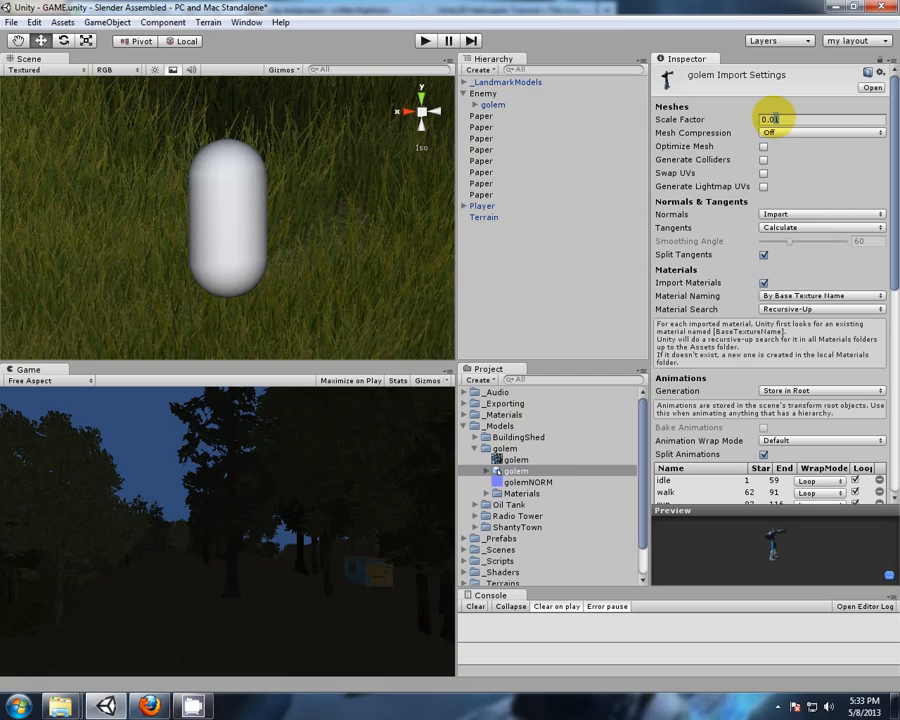
type("3")
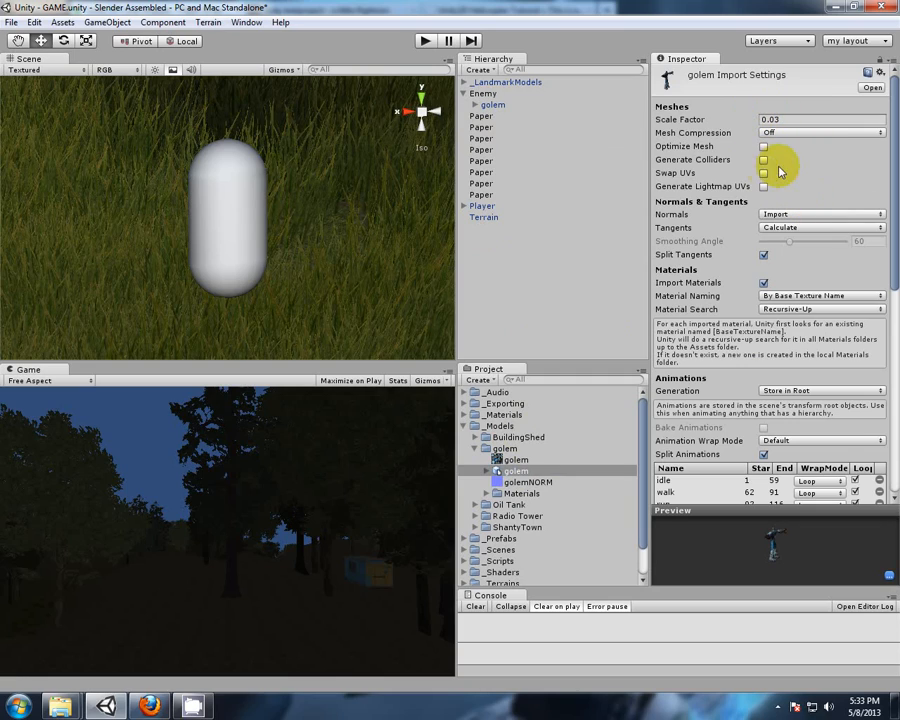
scroll(804, 173, "down", 5)
scroll(825, 260, "down", 1)
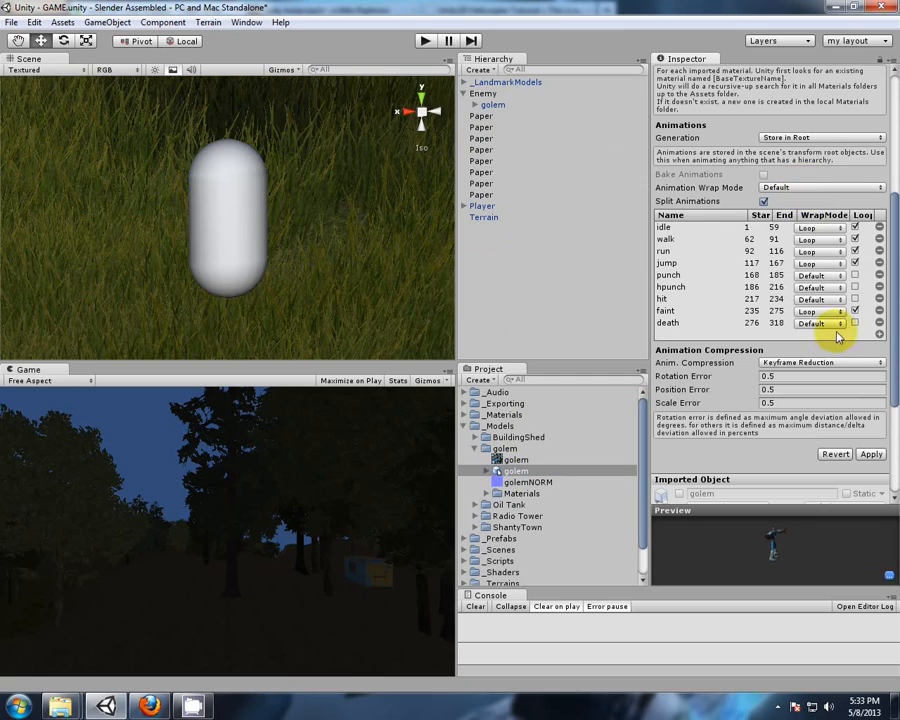
left_click(870, 455)
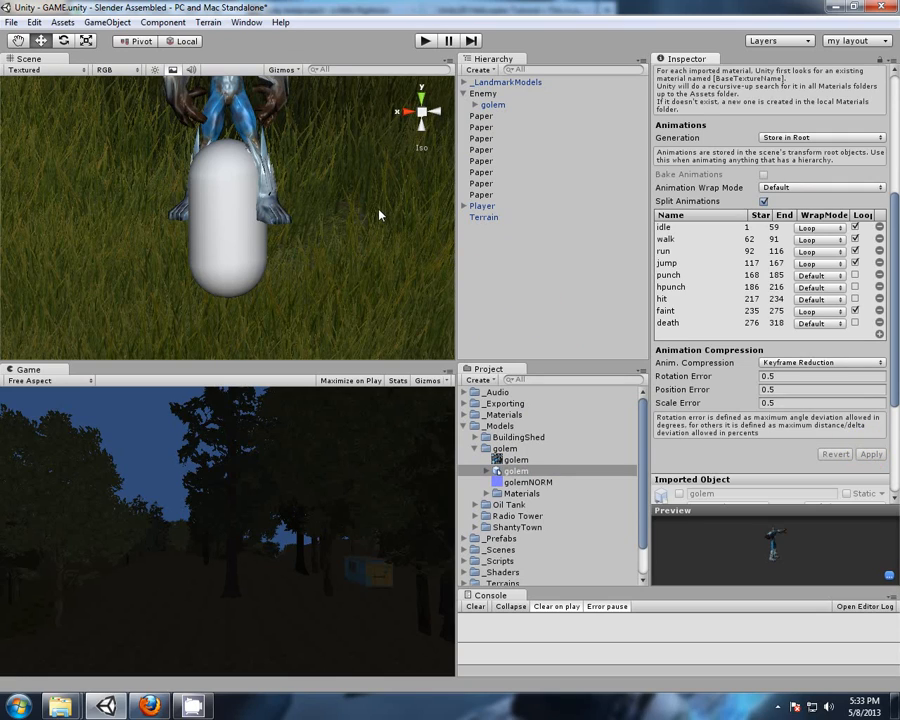
Lower the golem along its Y axis to about -1.5 so its body overlaps the Enemy's capsule
middle_click_drag(379, 214, 379, 264)
scroll(377, 247, "down", 8)
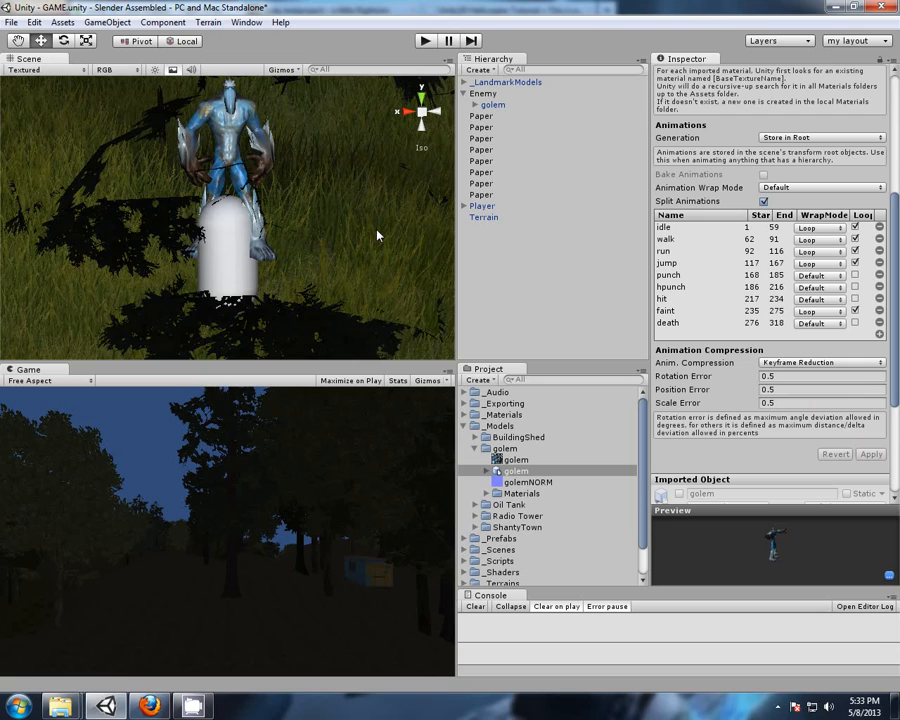
scroll(377, 234, "up", 5)
left_click_drag(377, 234, 311, 182, "alt")
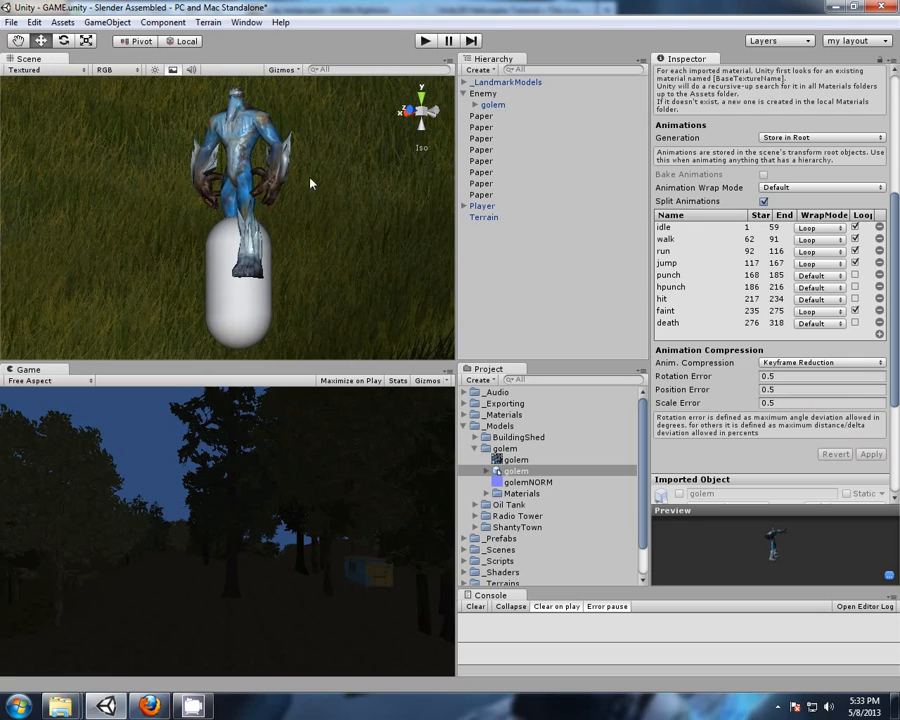
left_click(492, 105)
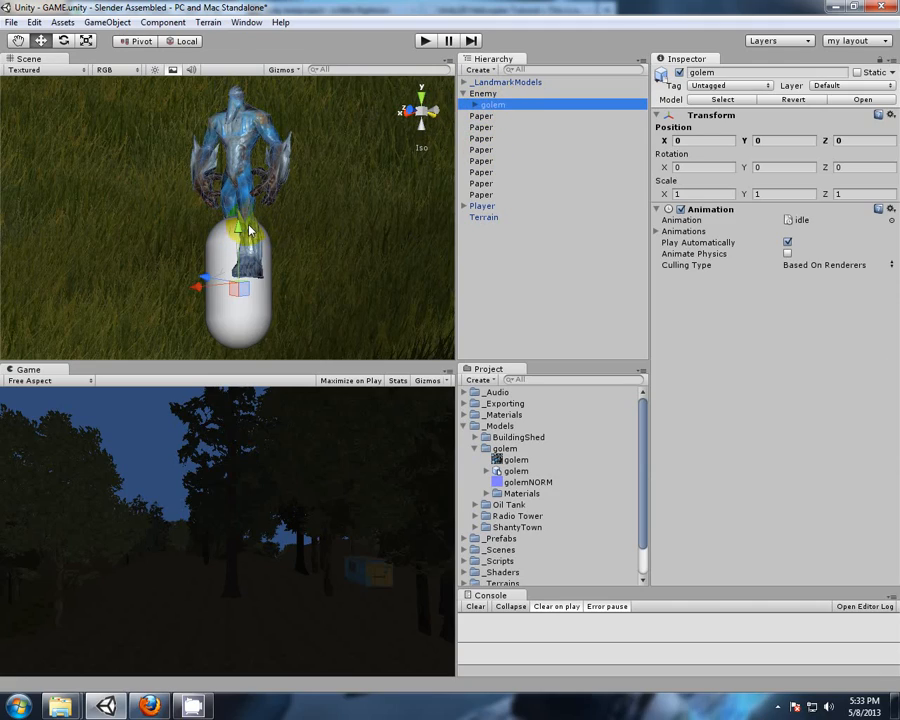
left_click_drag(238, 231, 265, 331)
left_click_drag(331, 322, 360, 261, "alt")
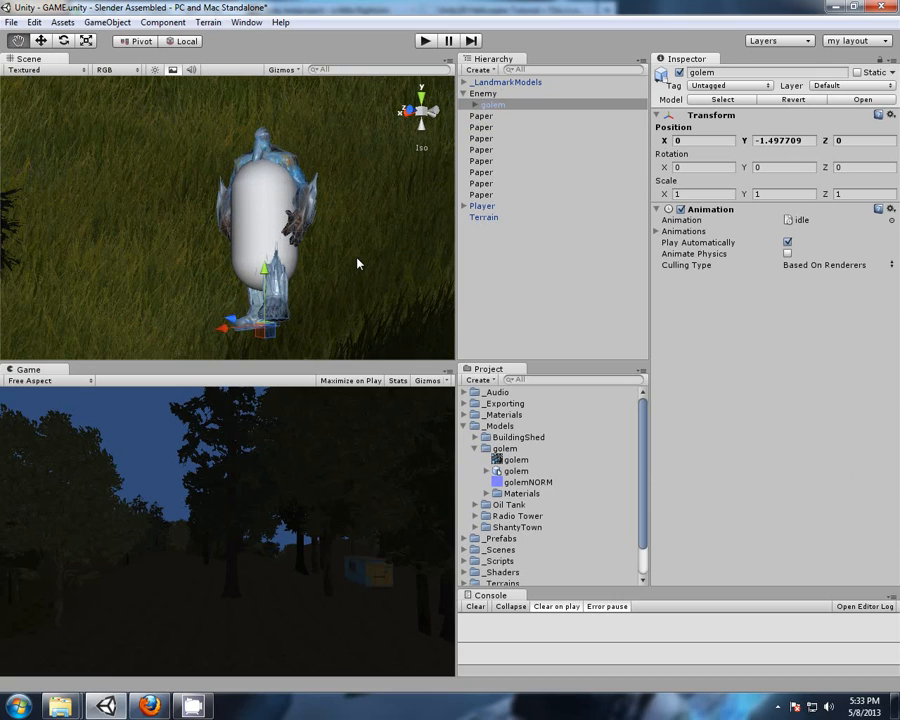
left_click_drag(167, 177, 241, 213, "alt")
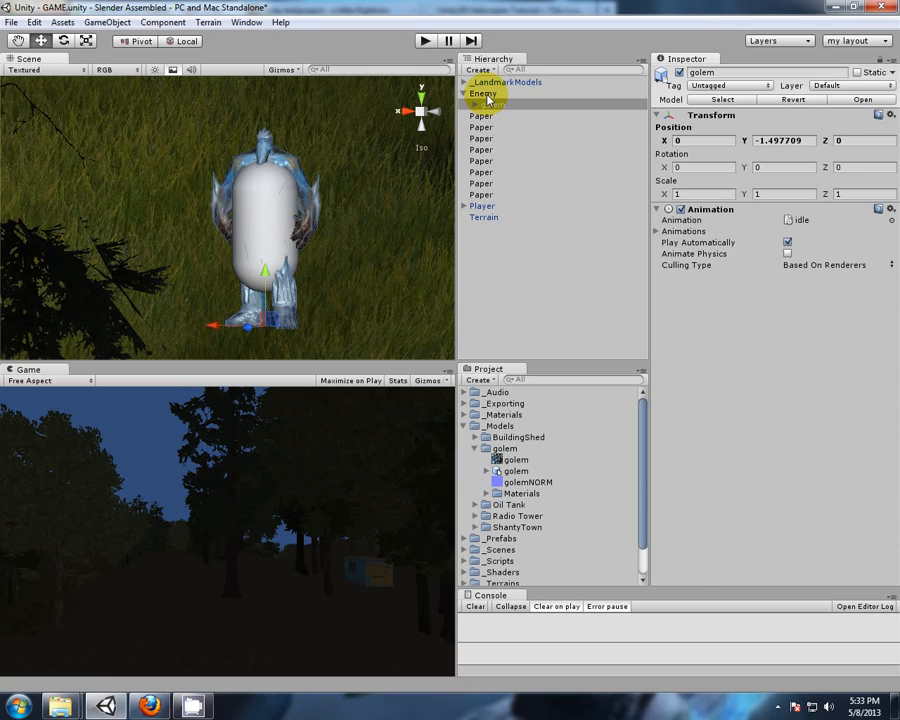
Compare the golem with the Enemy's collider from the side and raise the golem slightly to a Y position of about -1.445
left_click(484, 94)
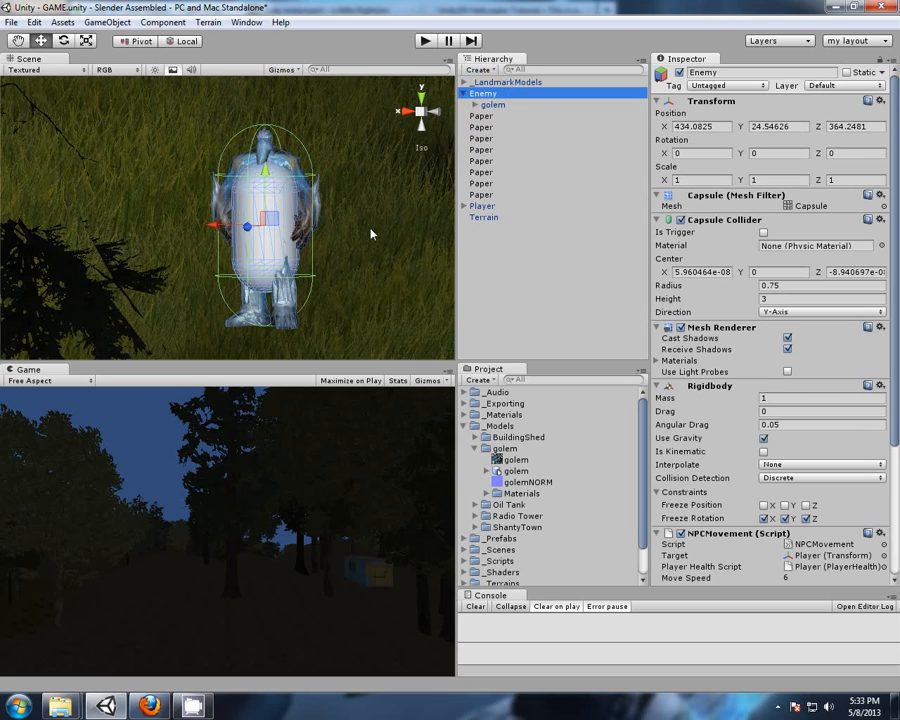
left_click_drag(368, 236, 300, 242, "alt")
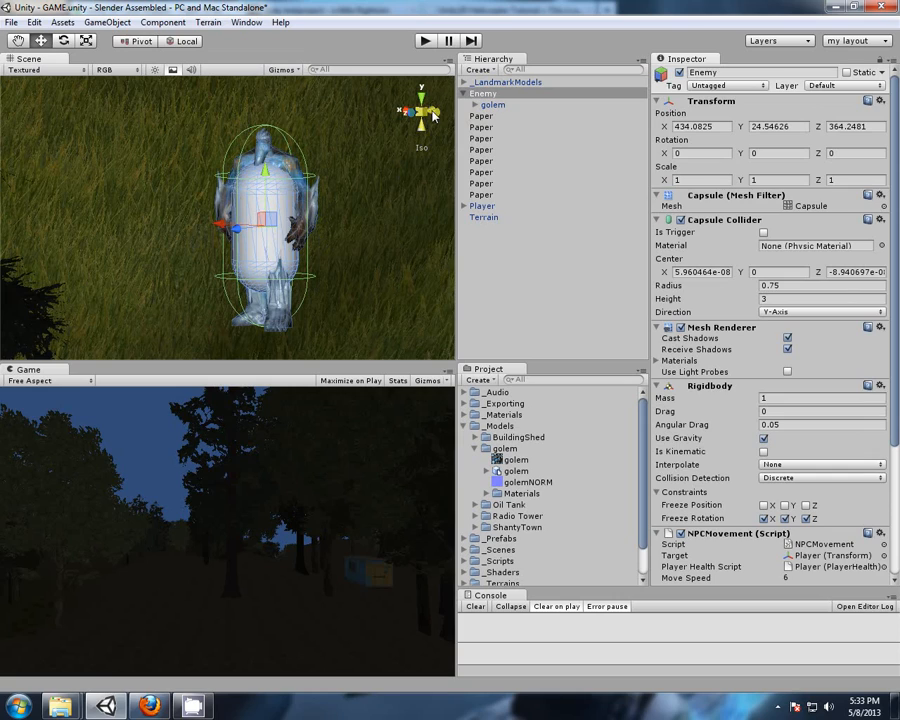
left_click(432, 116)
left_click_drag(335, 185, 332, 243)
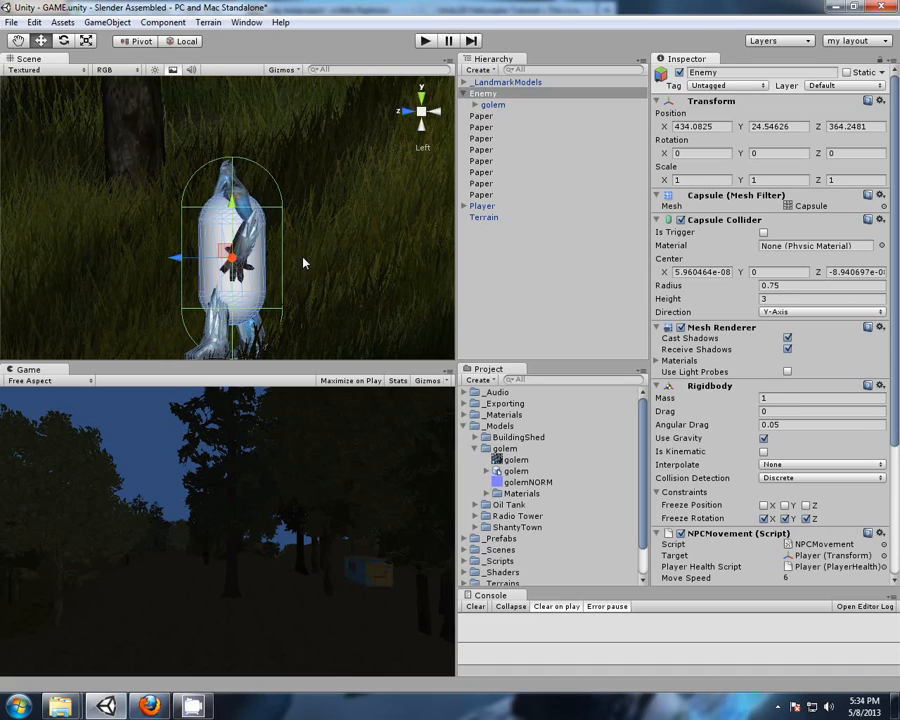
left_click(493, 104)
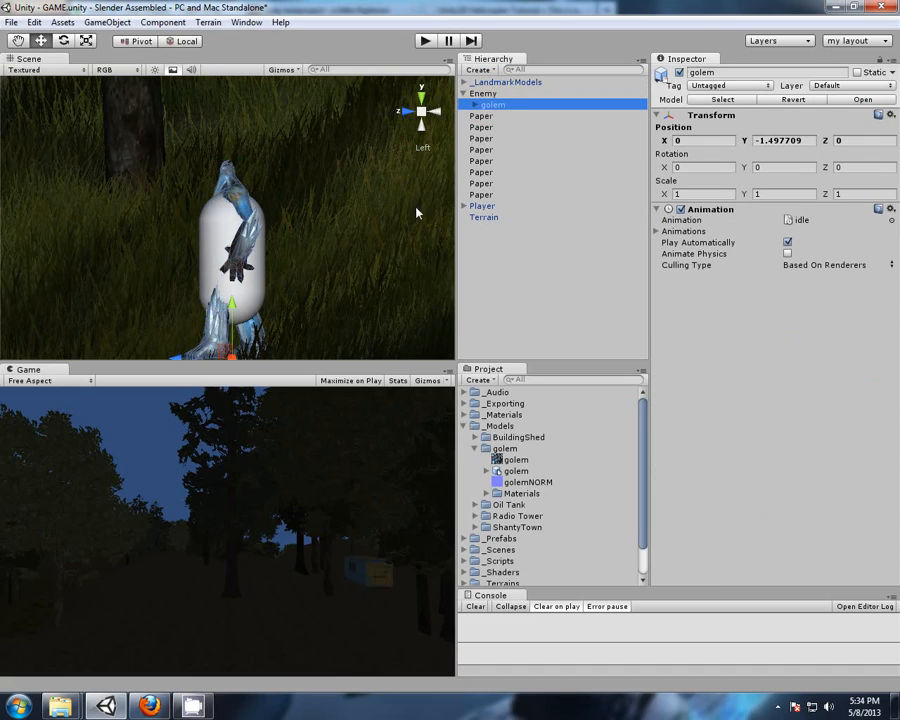
left_click(233, 310)
left_click_drag(234, 309, 234, 306)
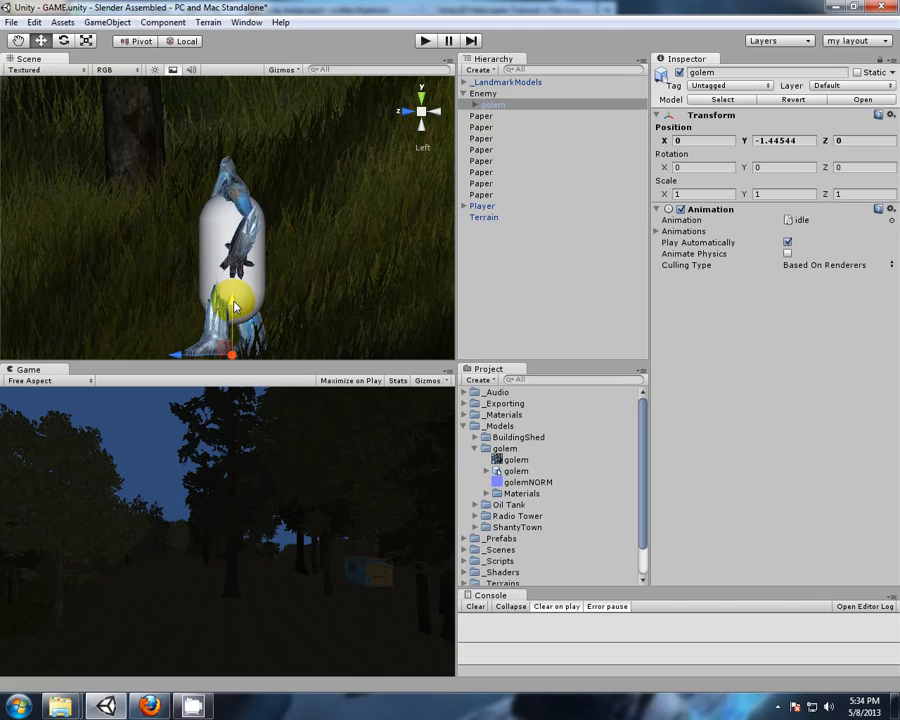
Examine how the golem's head, arms and feet fit the Enemy's capsule collider in side and front views
left_click(480, 95)
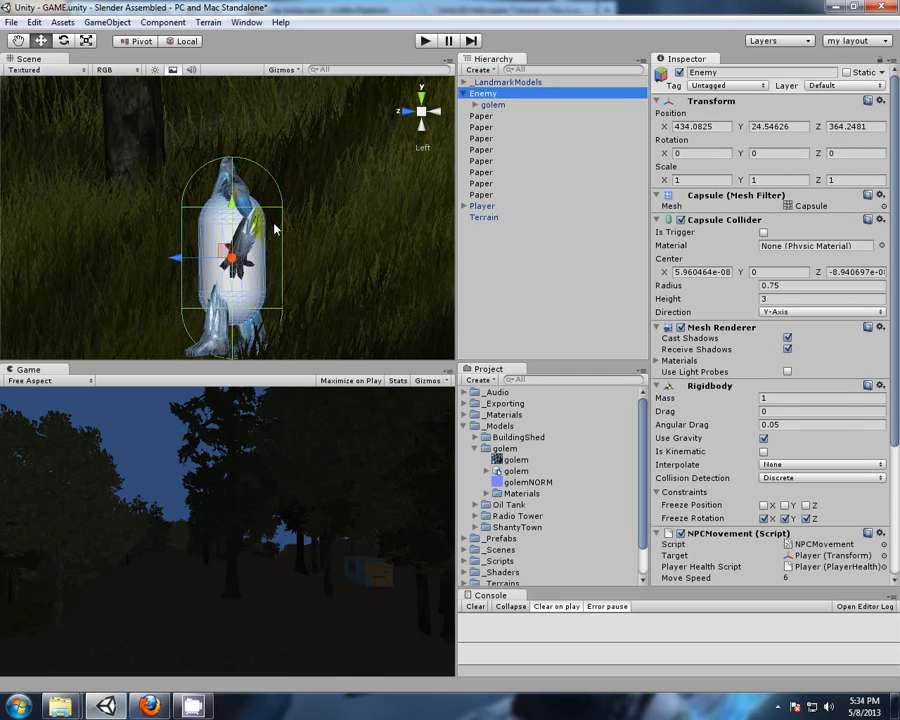
left_click(268, 355)
left_click(409, 114)
scroll(388, 271, "up", 3)
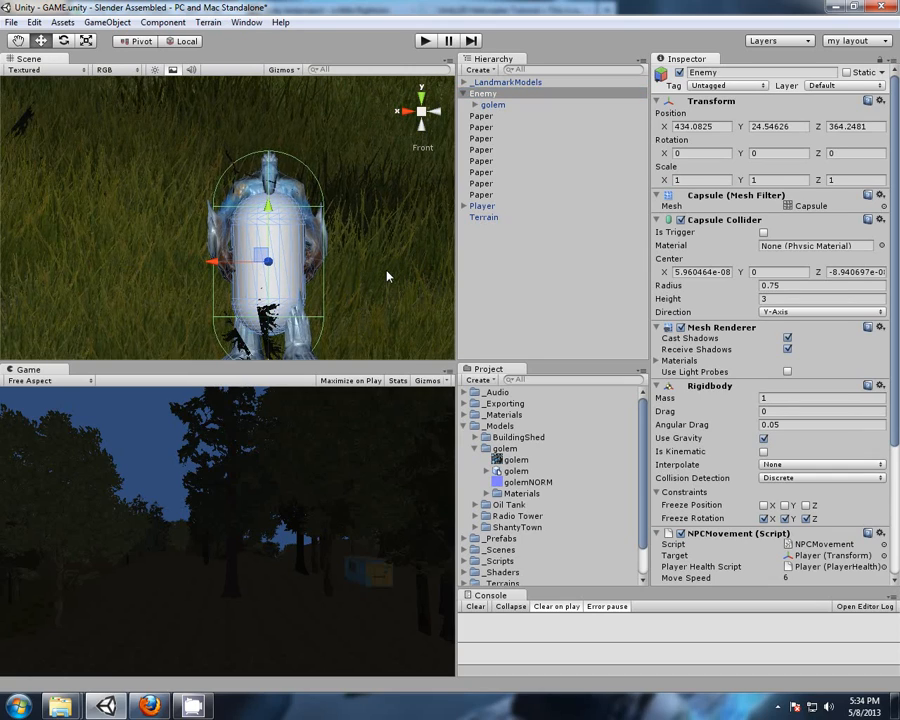
mouse_move(387, 292)
middle_mouse_down()
mouse_move(385, 254)
mouse_move(386, 278)
middle_mouse_up()
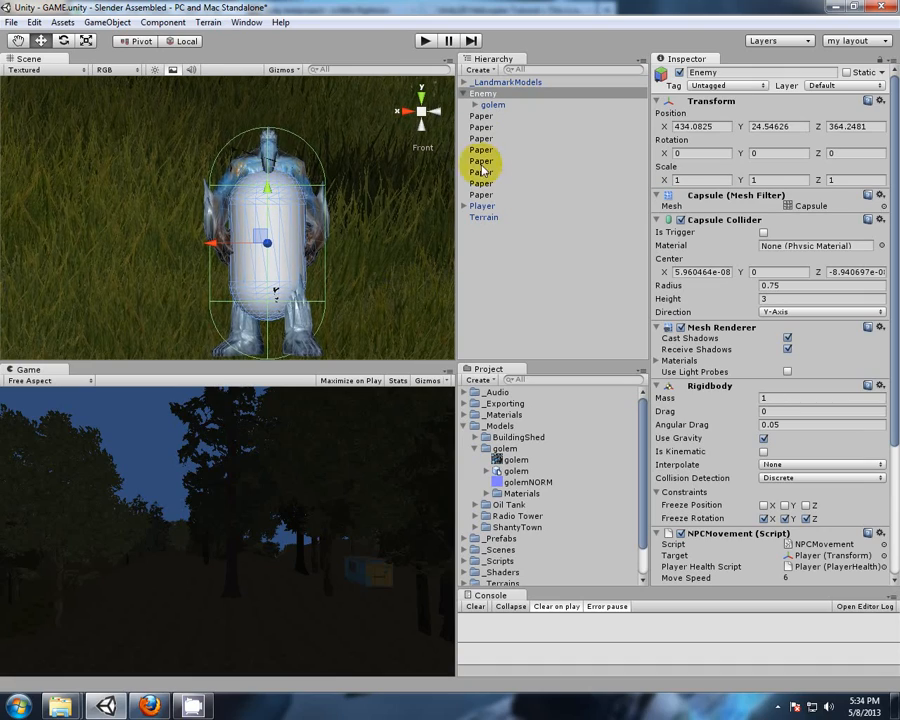
left_click(500, 107)
left_click(479, 93)
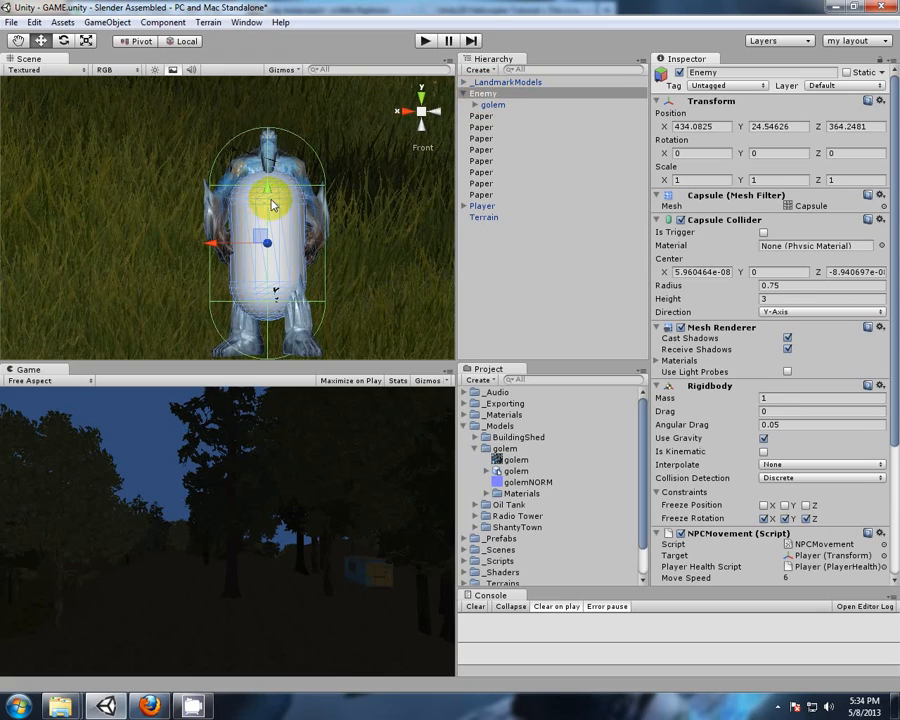
left_click(490, 106)
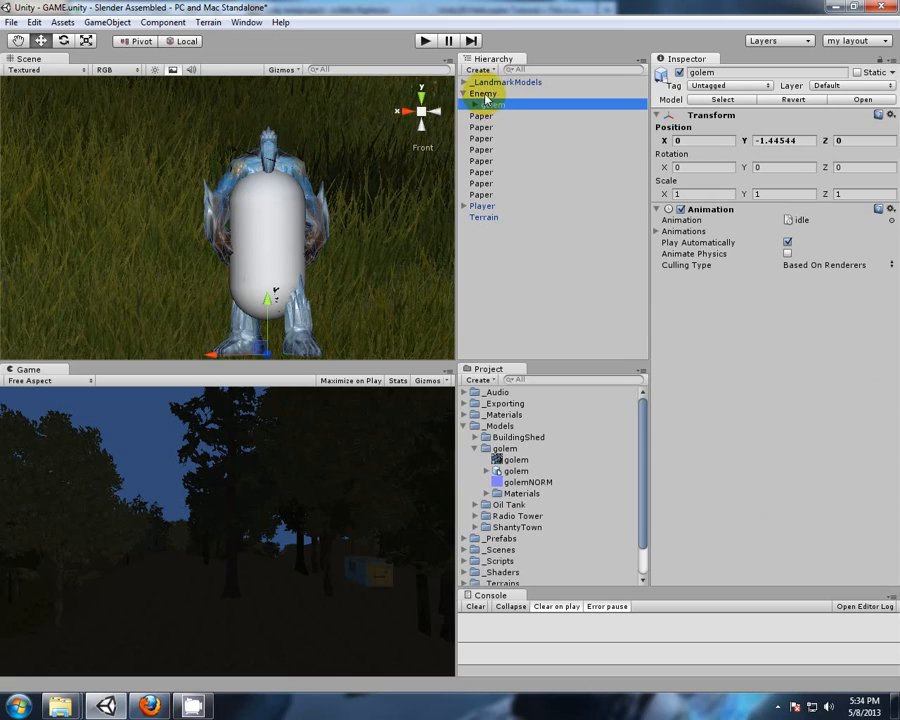
left_click(483, 93)
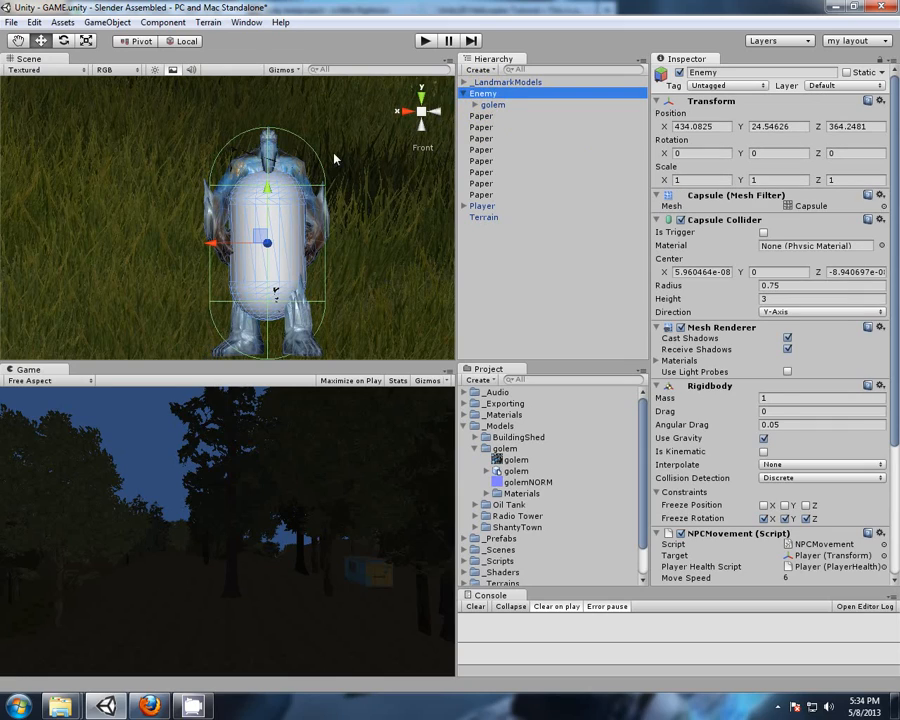
left_click_drag(114, 212, 111, 156, "alt")
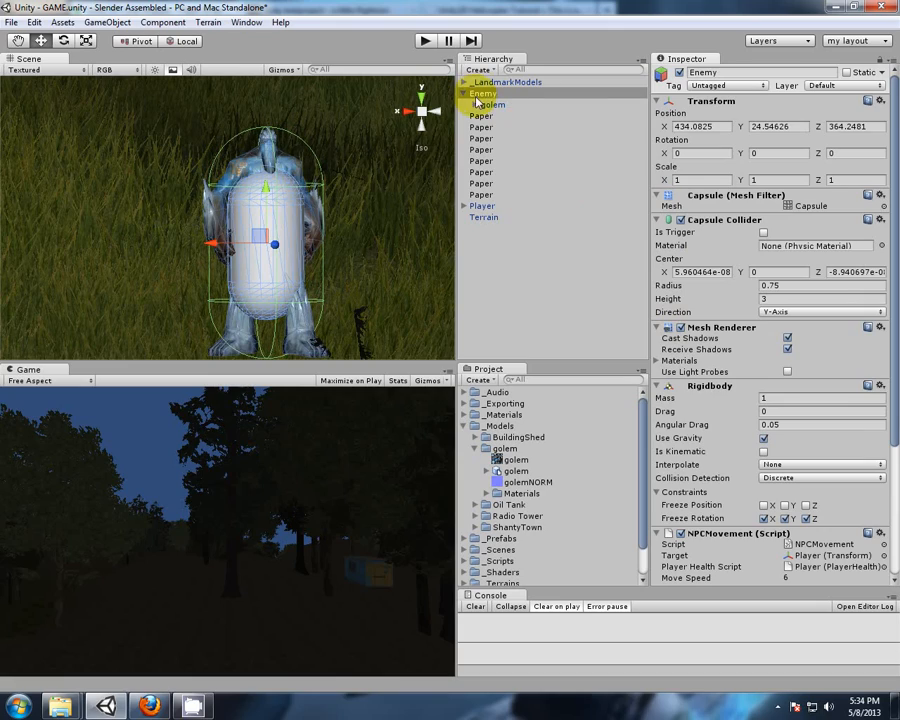
Turn off the Enemy's Mesh Renderer so only the golem is drawn, and inspect it inside the collider from several angles
left_click(681, 328)
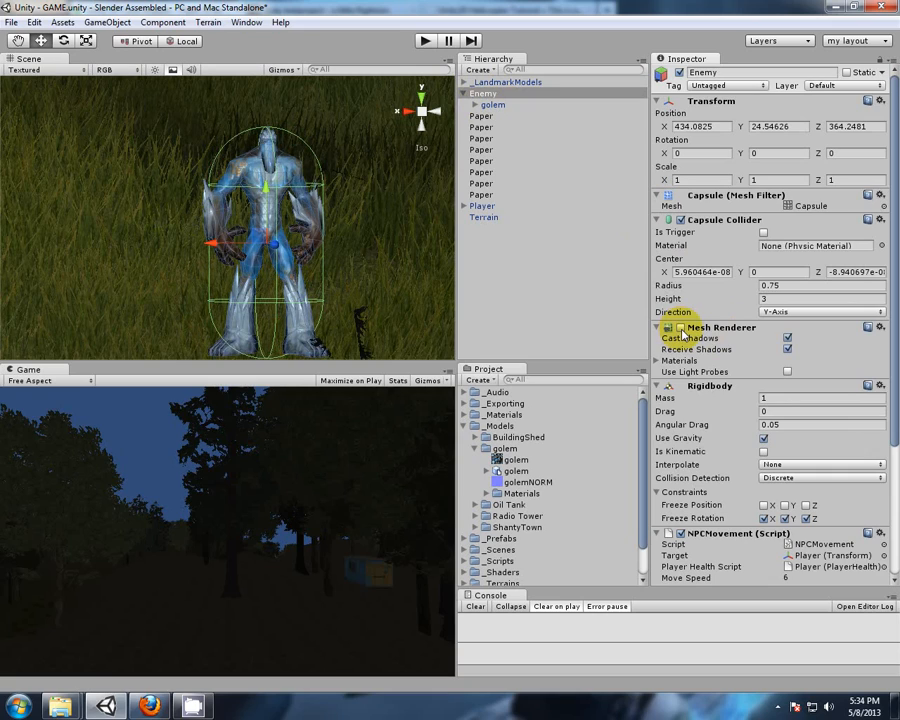
left_click_drag(161, 185, 345, 173, "alt")
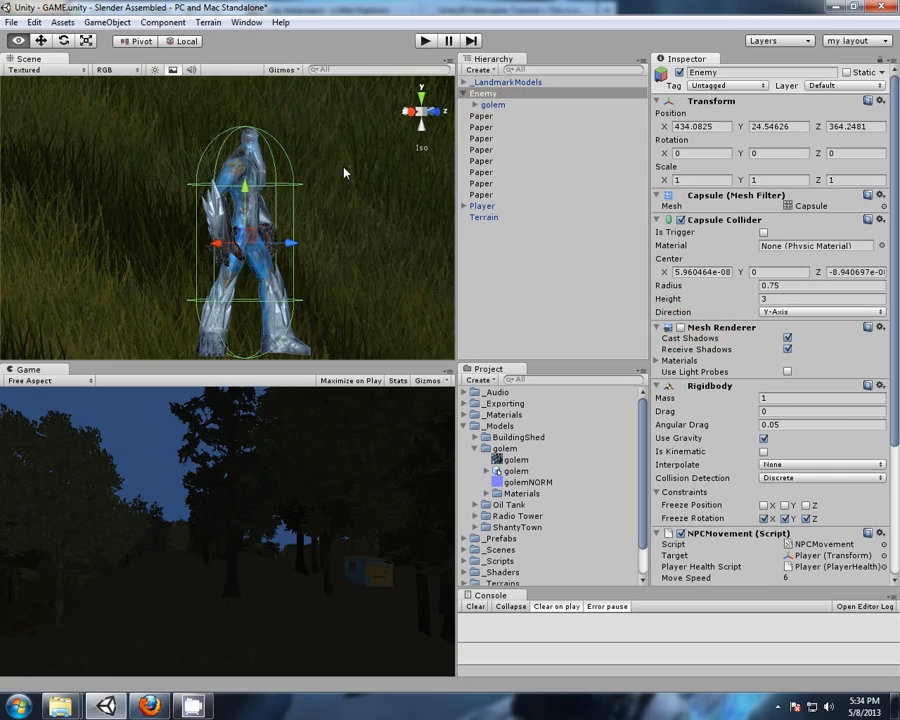
left_click(493, 106)
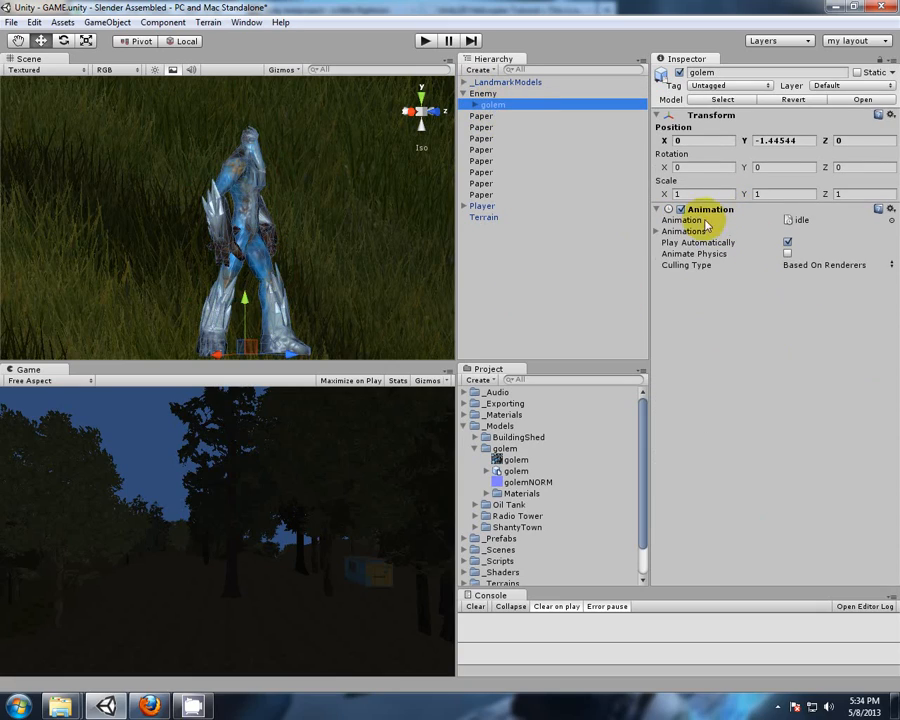
left_click(486, 94)
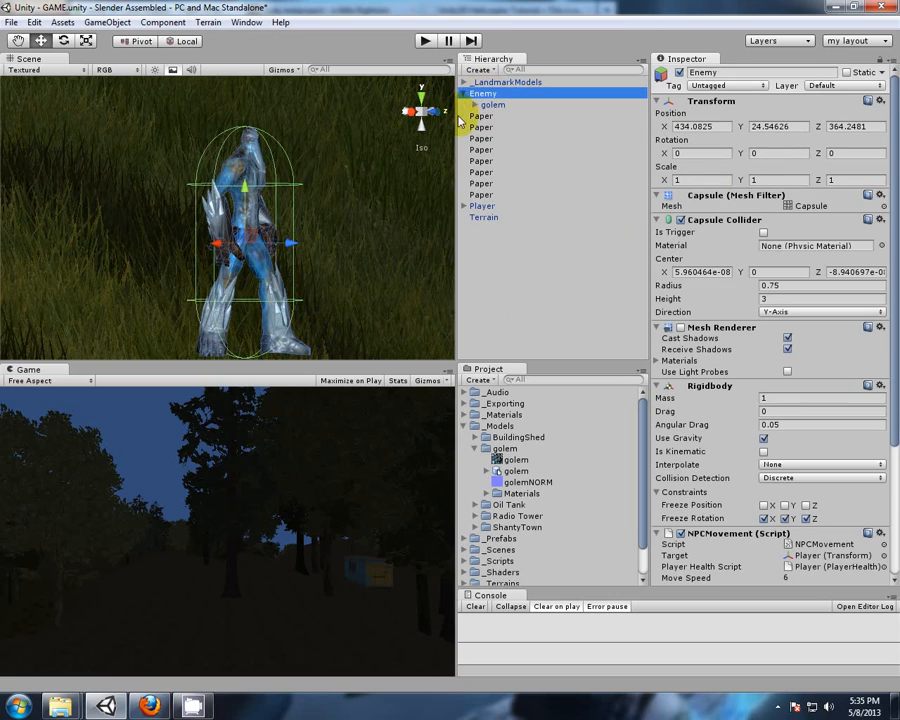
left_click_drag(394, 206, 285, 261, "alt")
scroll(284, 259, "down", 6)
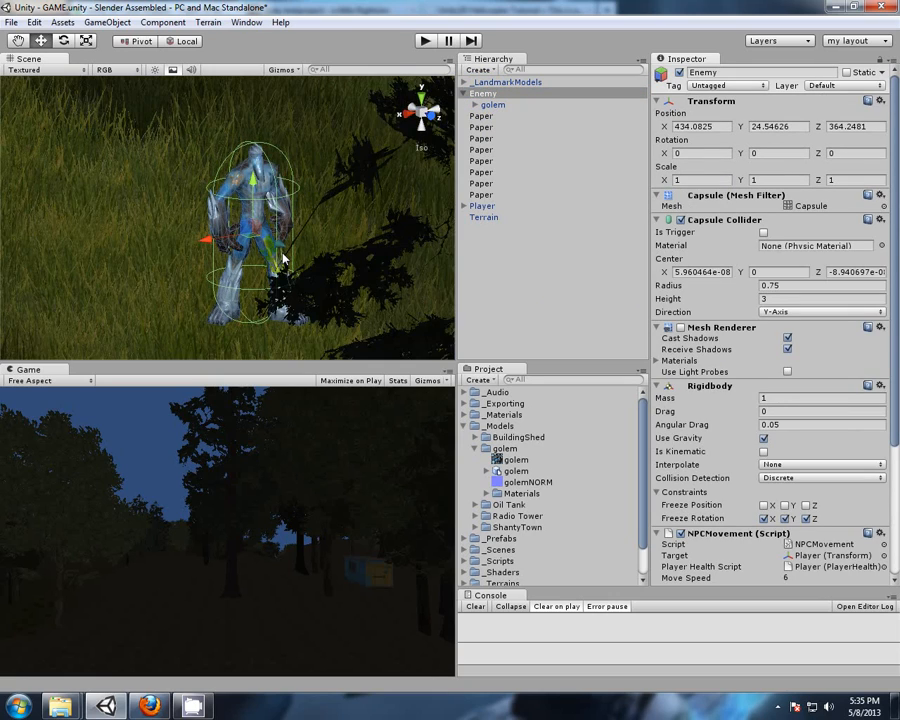
left_click_drag(126, 200, 315, 227, "alt")
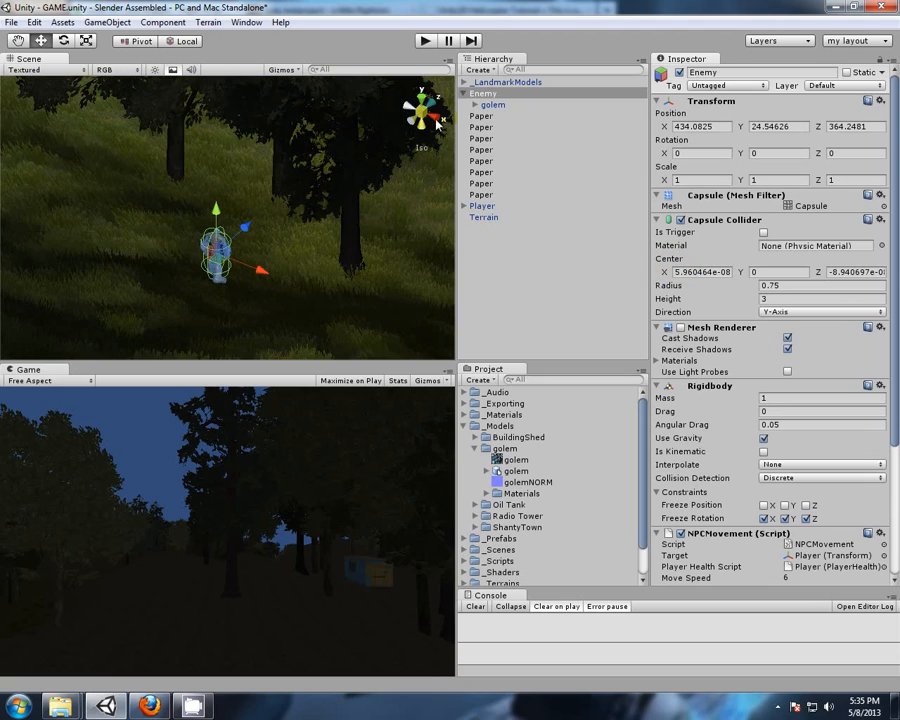
Run the game and follow the moving Enemy through the forest in the Scene view to check the golem's behaviour
left_click(424, 41)
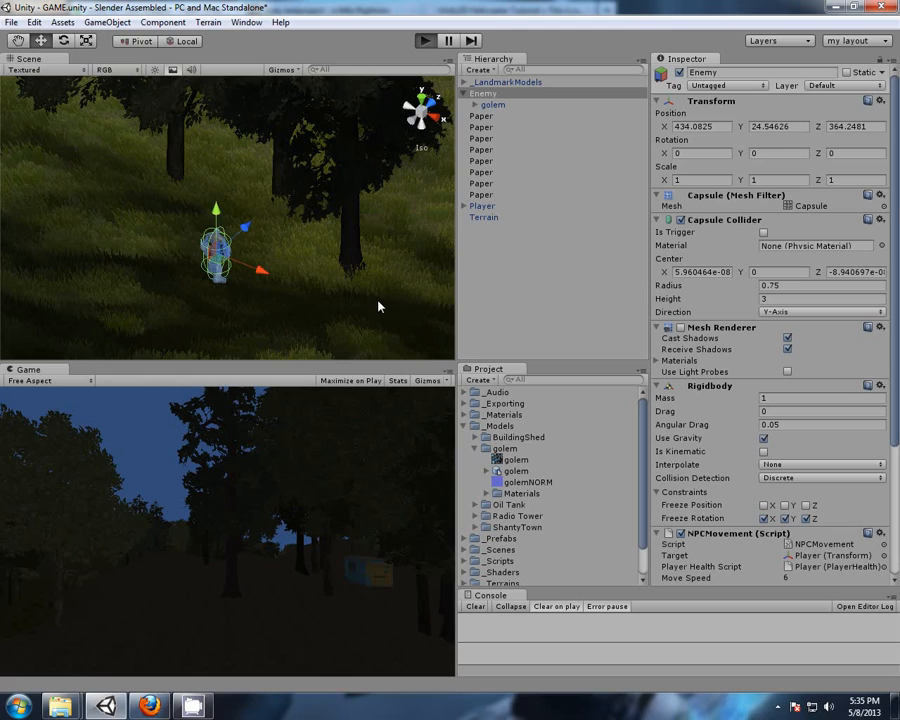
mouse_move(345, 242)
middle_mouse_down()
mouse_move(273, 231)
mouse_move(213, 242)
mouse_move(341, 259)
middle_mouse_up()
middle_click_drag(135, 250, 366, 265)
mouse_move(95, 253)
middle_mouse_down()
mouse_move(398, 287)
mouse_move(162, 260)
mouse_move(335, 312)
middle_mouse_up()
mouse_move(168, 245)
right_mouse_down()
mouse_move(404, 225)
mouse_move(460, 148)
right_mouse_up()
middle_click_drag(300, 296, 394, 252)
right_click_drag(314, 304, 368, 261)
middle_click_drag(399, 281, 354, 175)
scroll(320, 205, "down", 5)
scroll(320, 205, "down", 3)
middle_click_drag(316, 240, 373, 206)
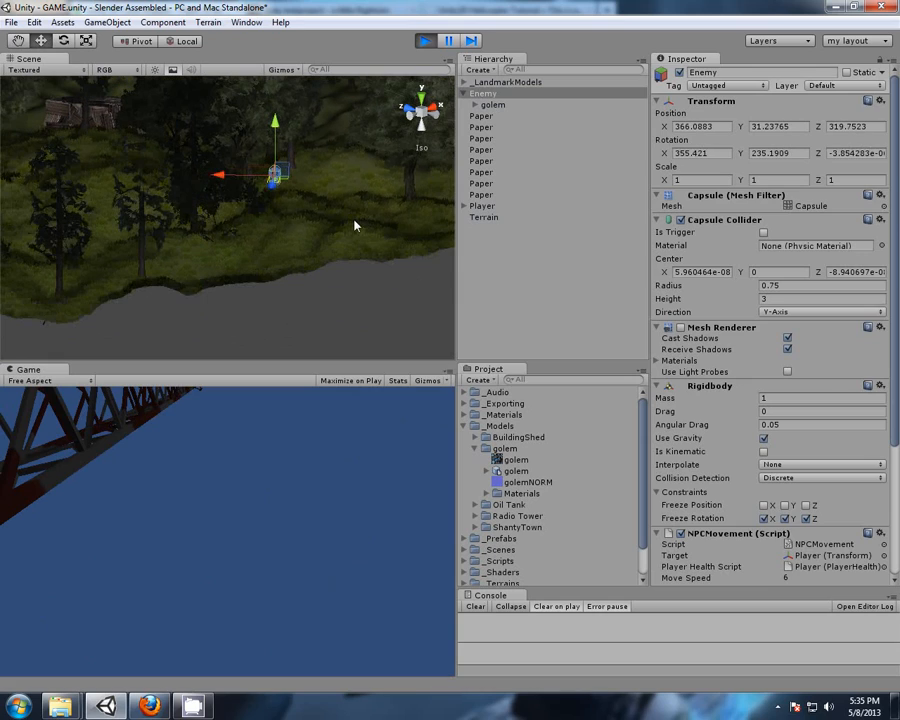
scroll(353, 232, "down", 3)
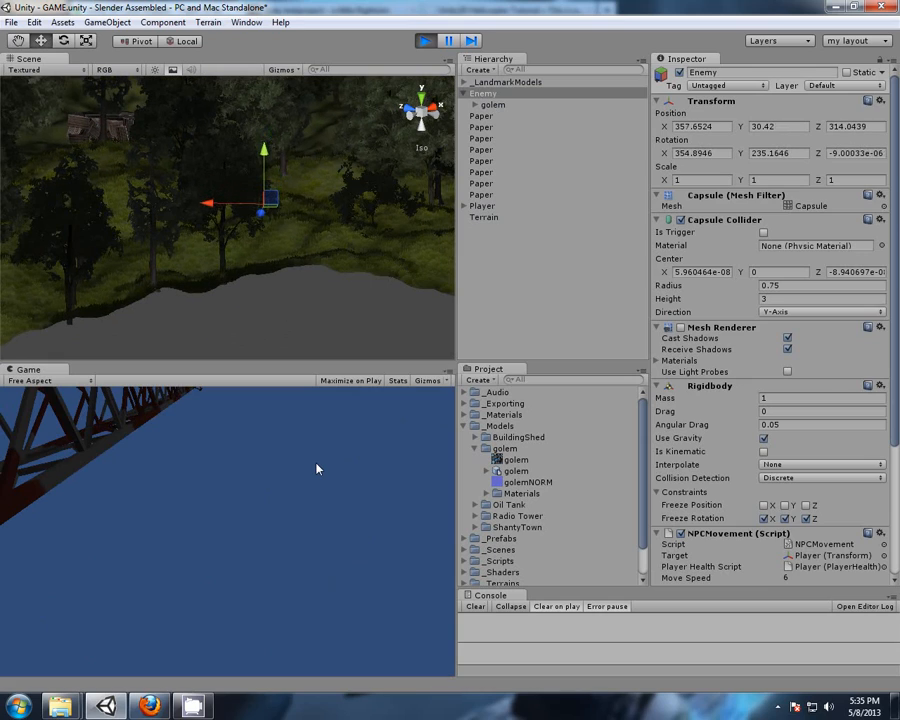
Play-test the forest from the player's viewpoint in the running game, and stop the game
left_click(316, 465)
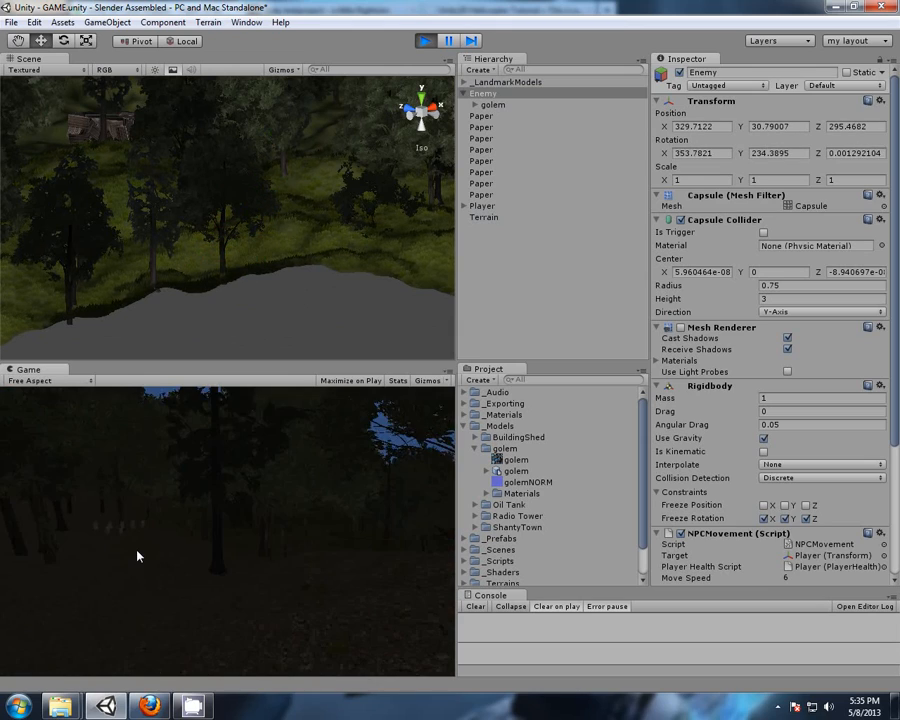
key("w")
scroll(240, 346, "down", 5)
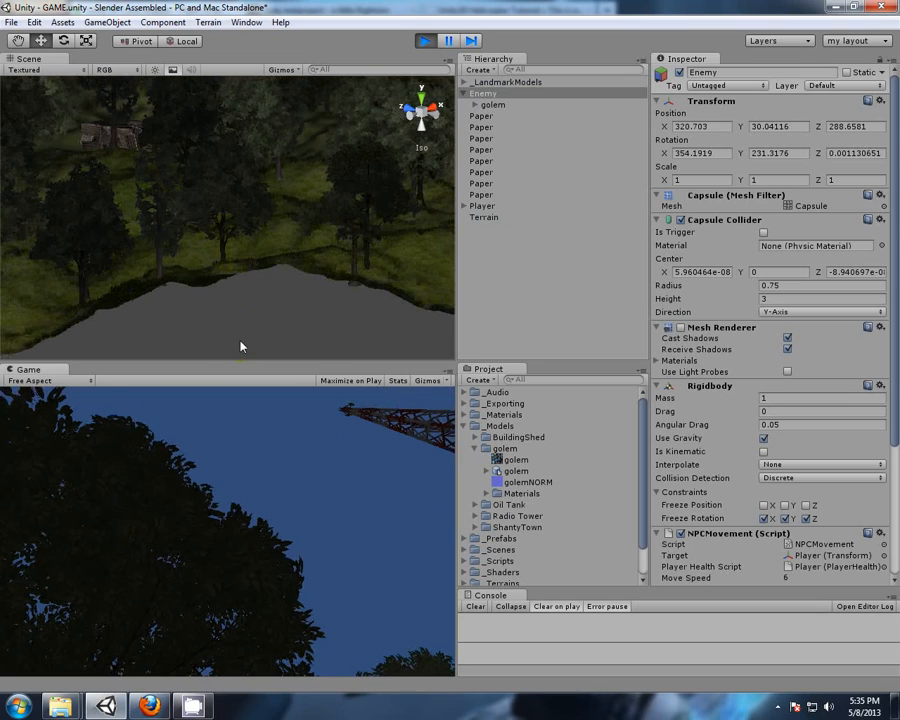
scroll(240, 347, "down", 5)
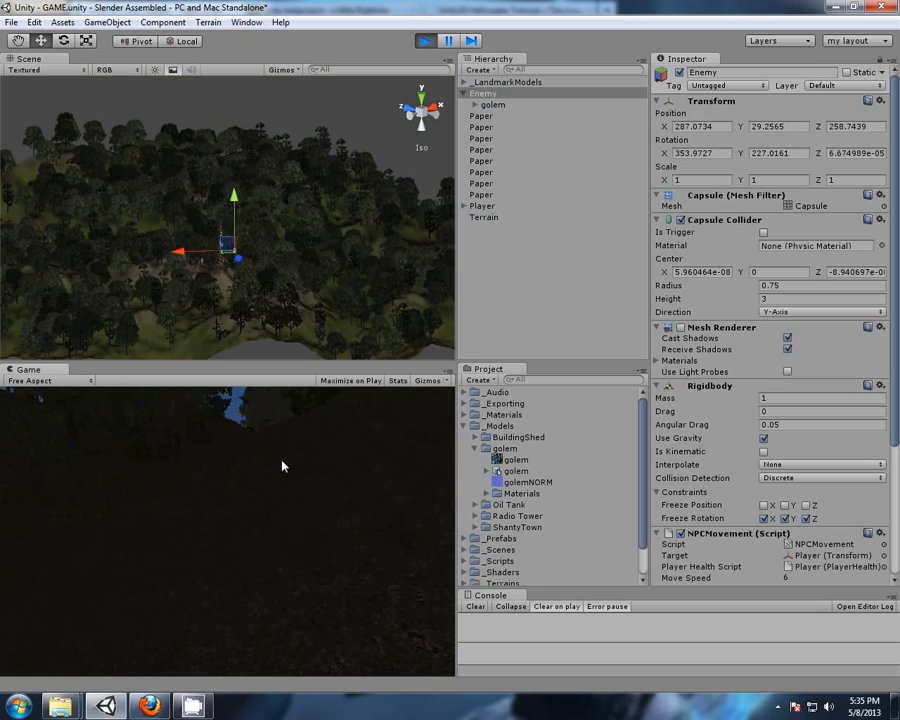
left_click(424, 41)
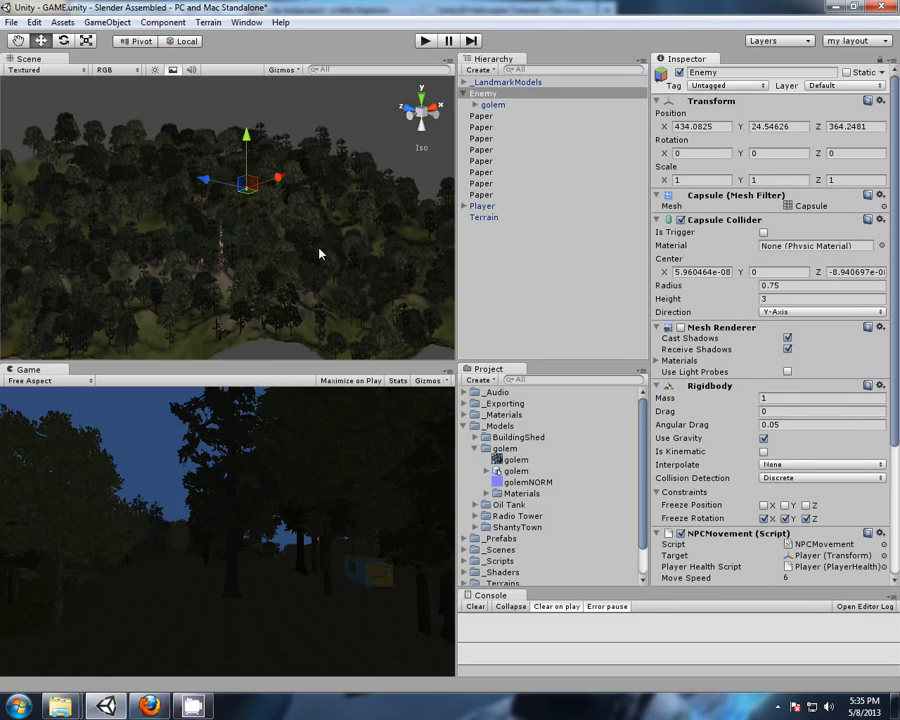
left_click_drag(365, 175, 226, 210, "alt")
middle_click_drag(171, 265, 307, 226)
scroll(222, 239, "down", 8)
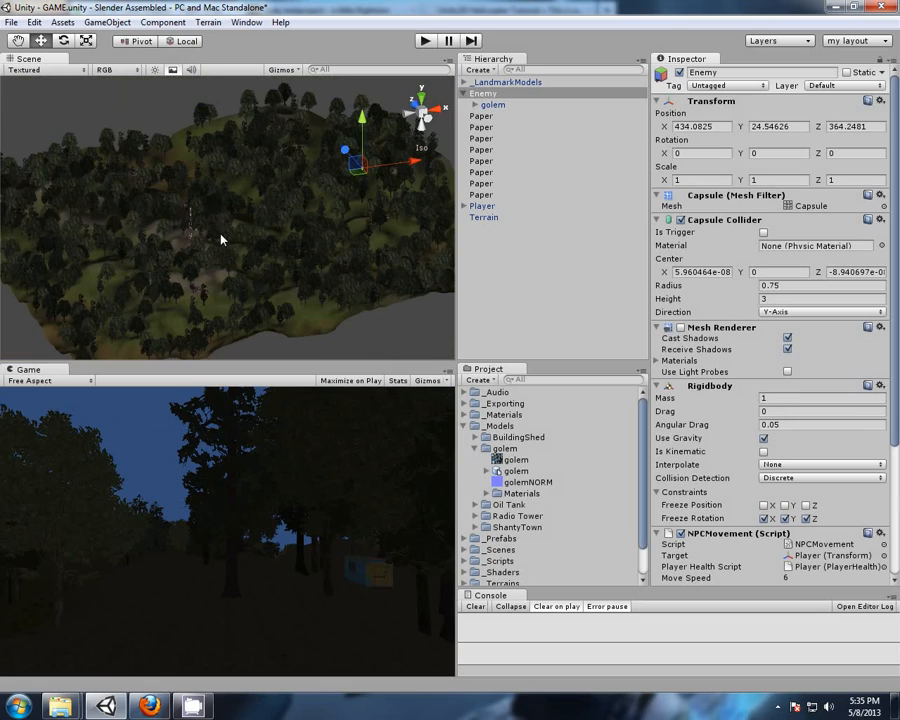
left_click_drag(145, 237, 181, 245, "alt")
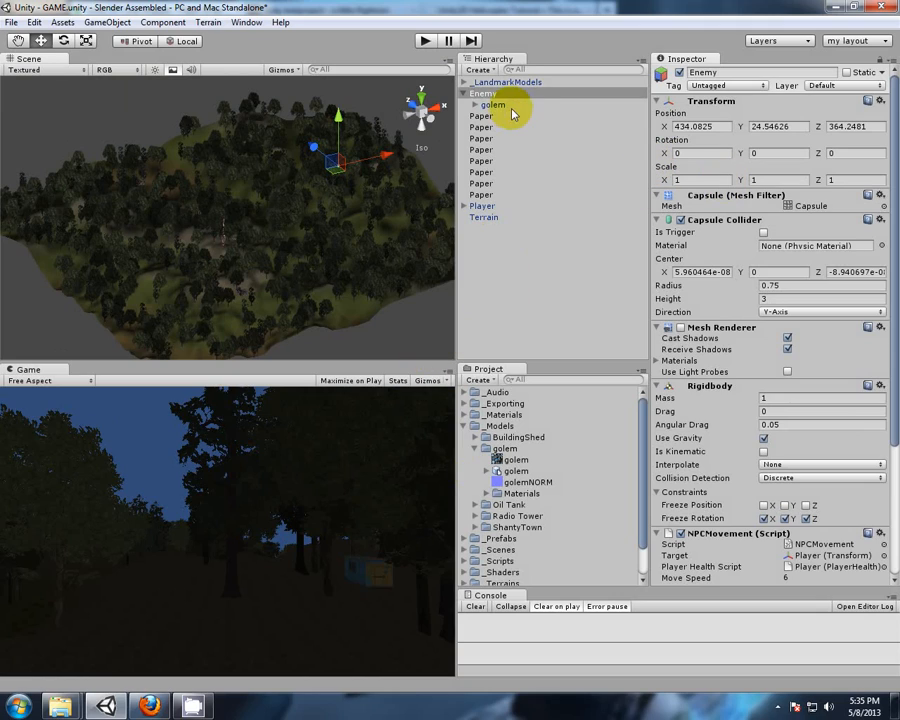
Enable fog in the scene's Render Settings and set the fog color to a dark grey of RGB 25, 25, 25
left_click(38, 26)
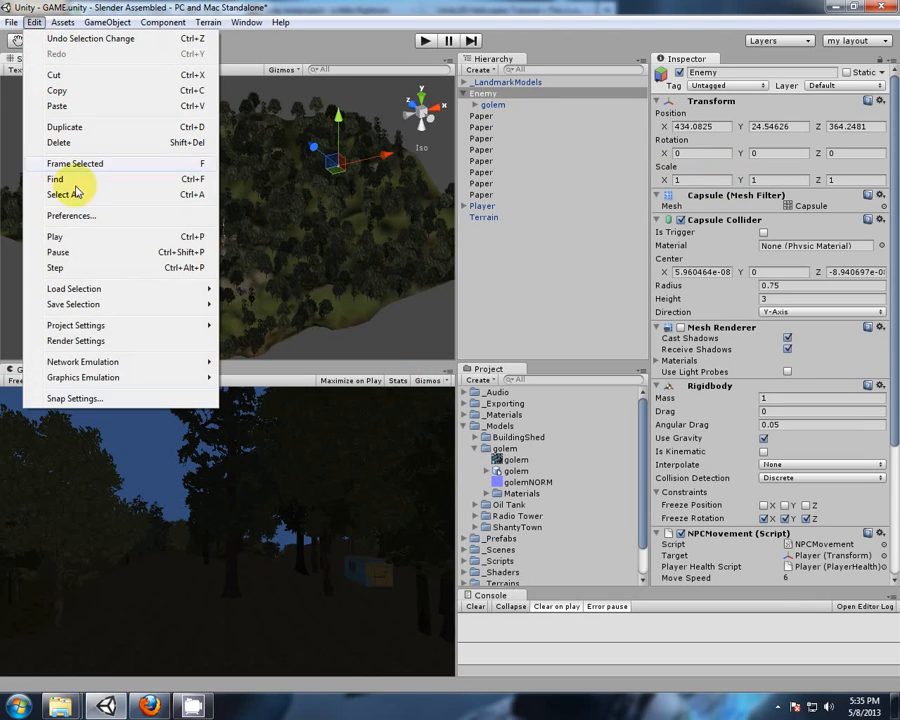
left_click(78, 341)
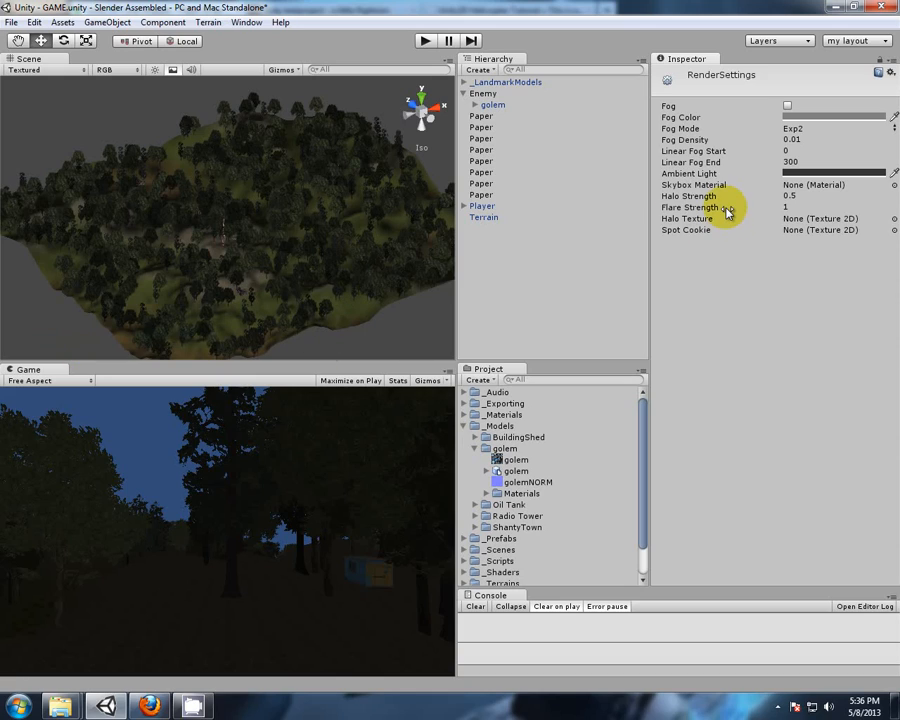
left_click(787, 107)
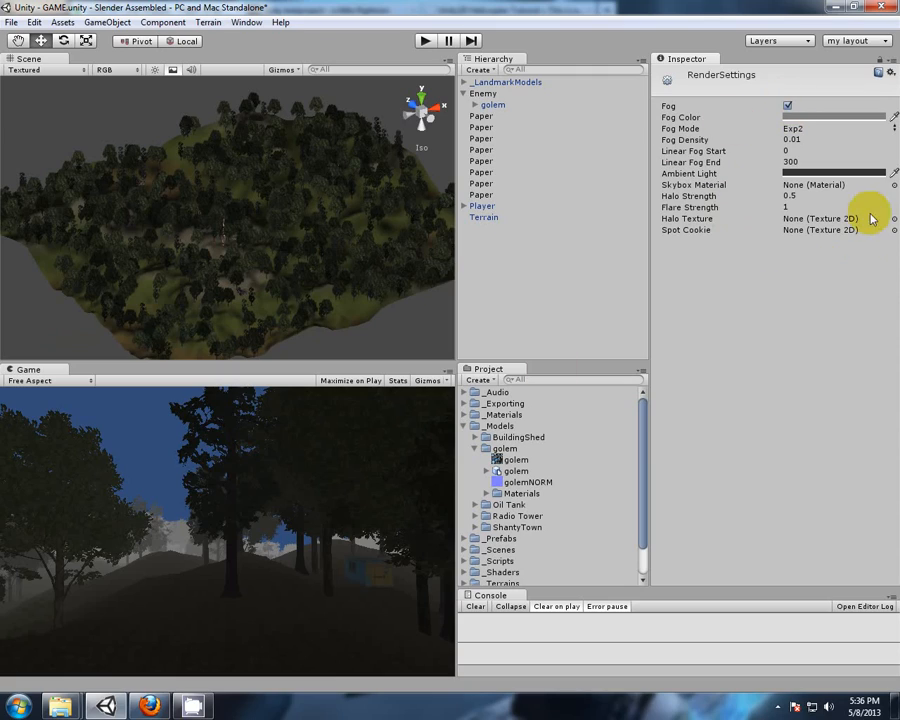
left_click(808, 120)
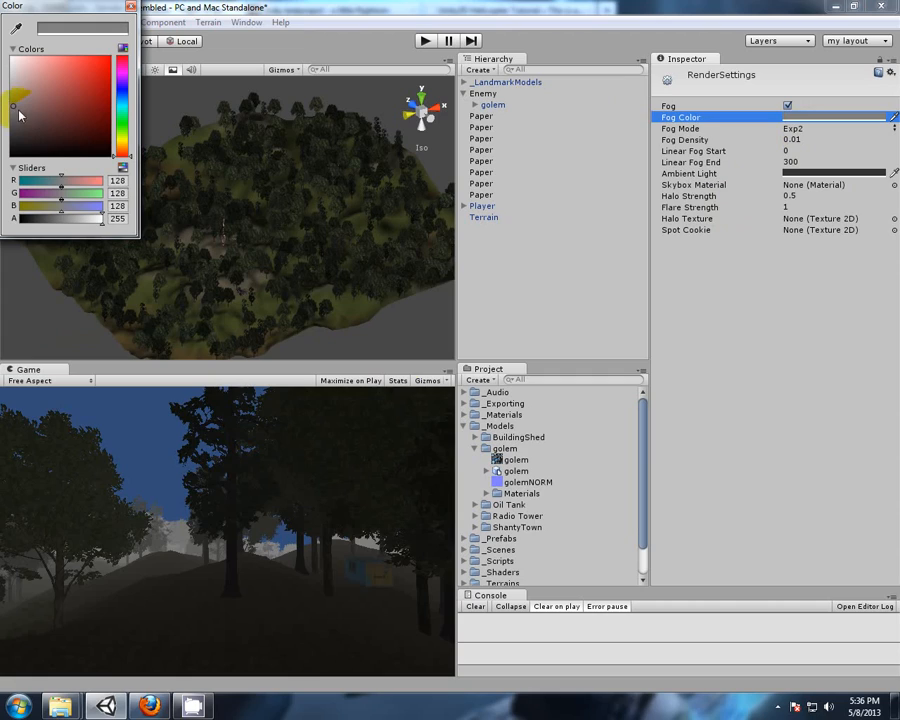
left_click_drag(11, 108, 15, 149)
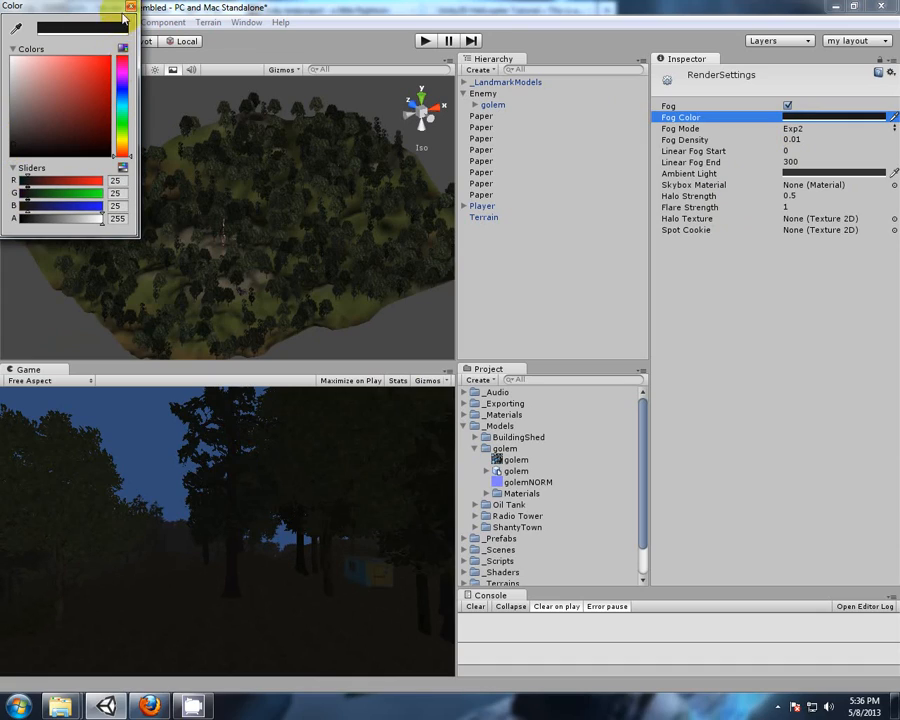
left_click(130, 10)
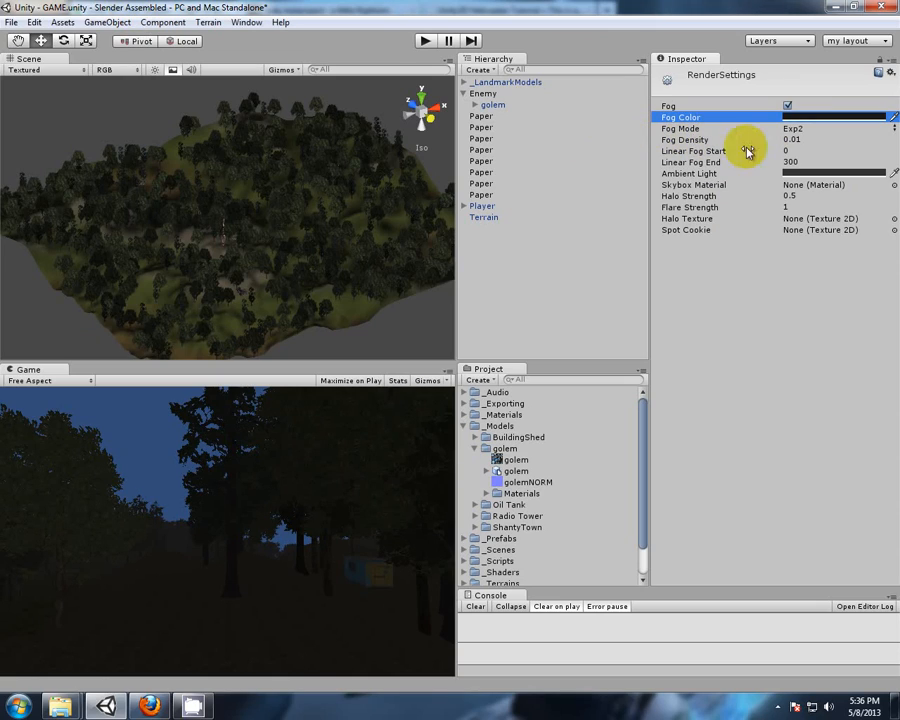
Try a fog density of 0.02, and settle on a density of 0.012
left_click(799, 140)
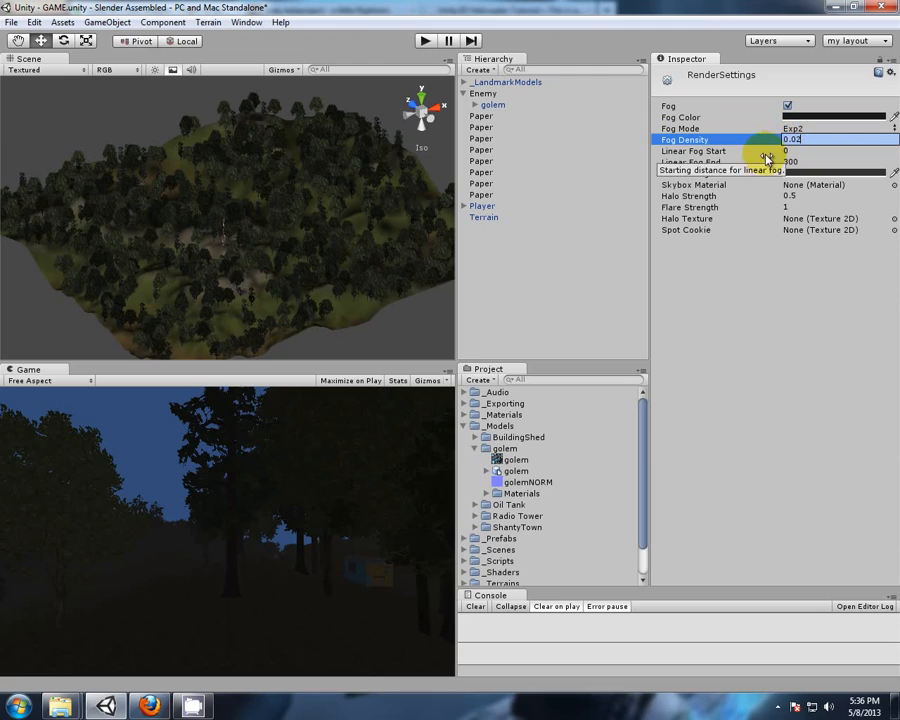
key("Return")
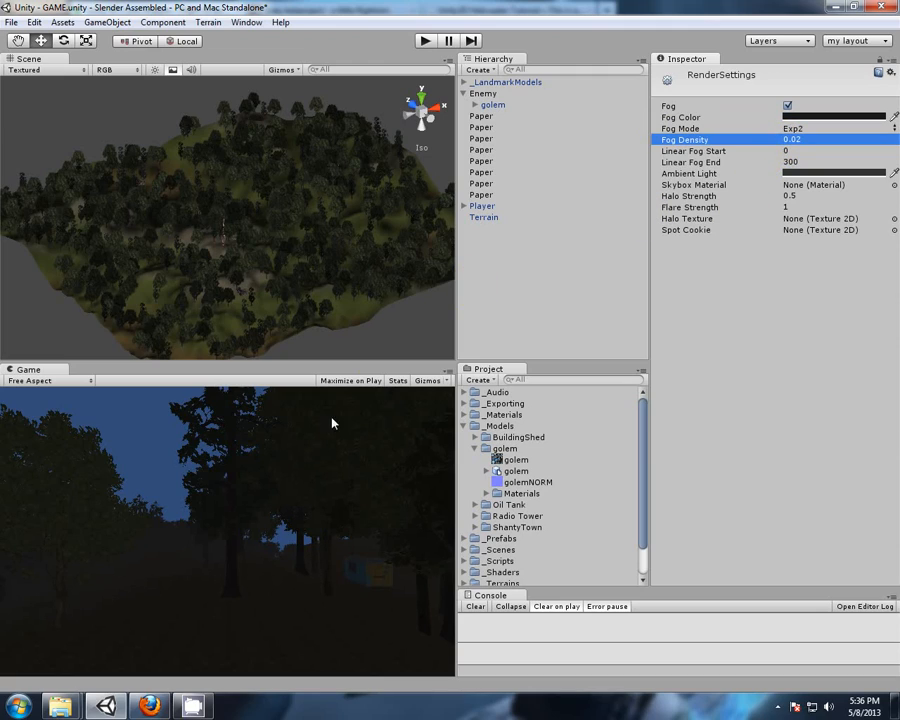
left_click(791, 129)
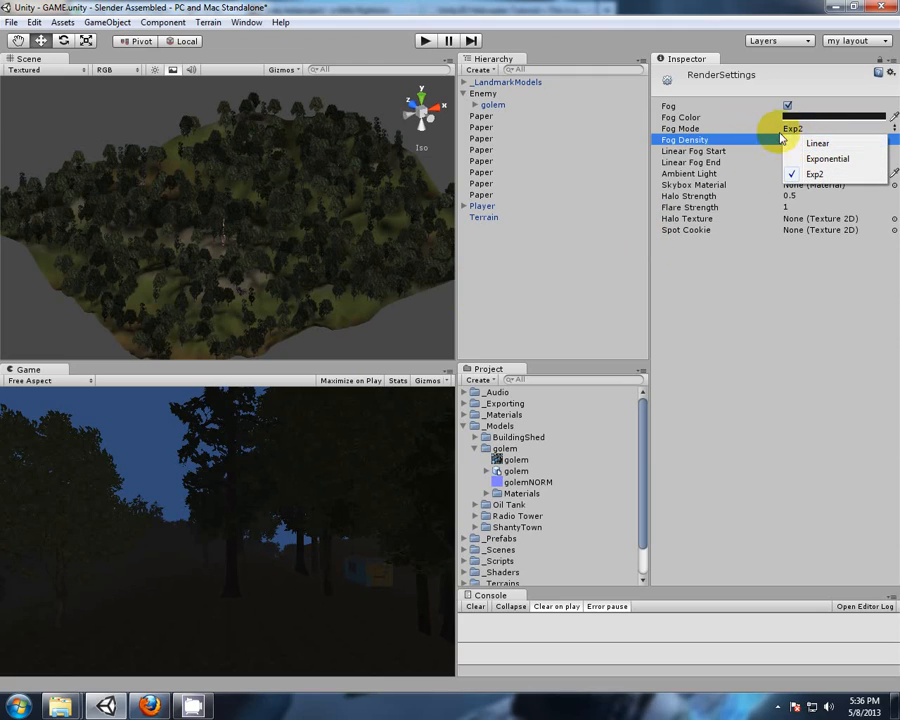
left_click(781, 137)
left_click(792, 140)
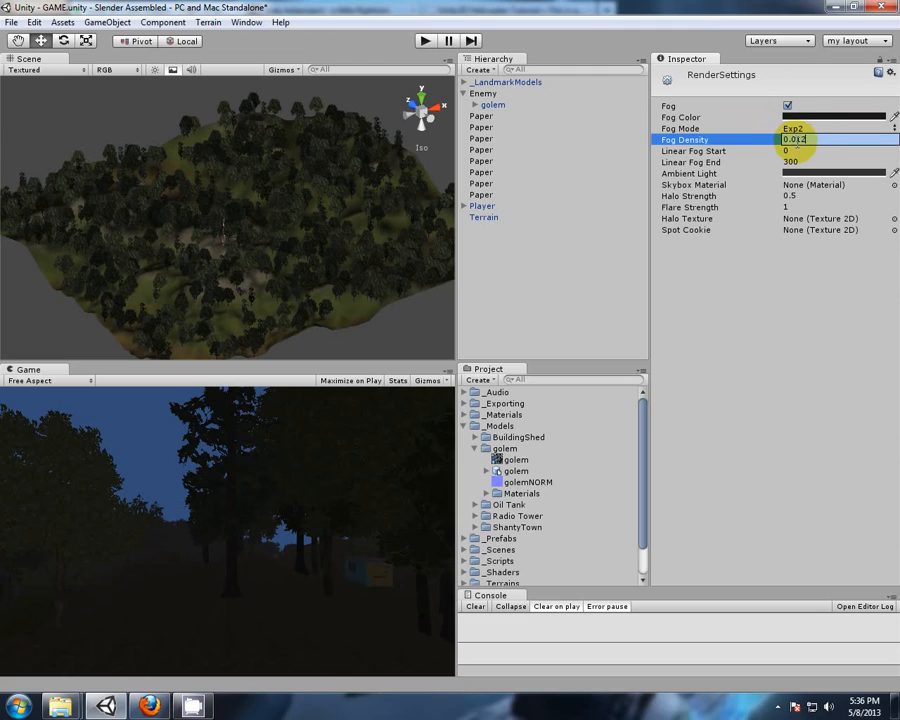
key("Return")
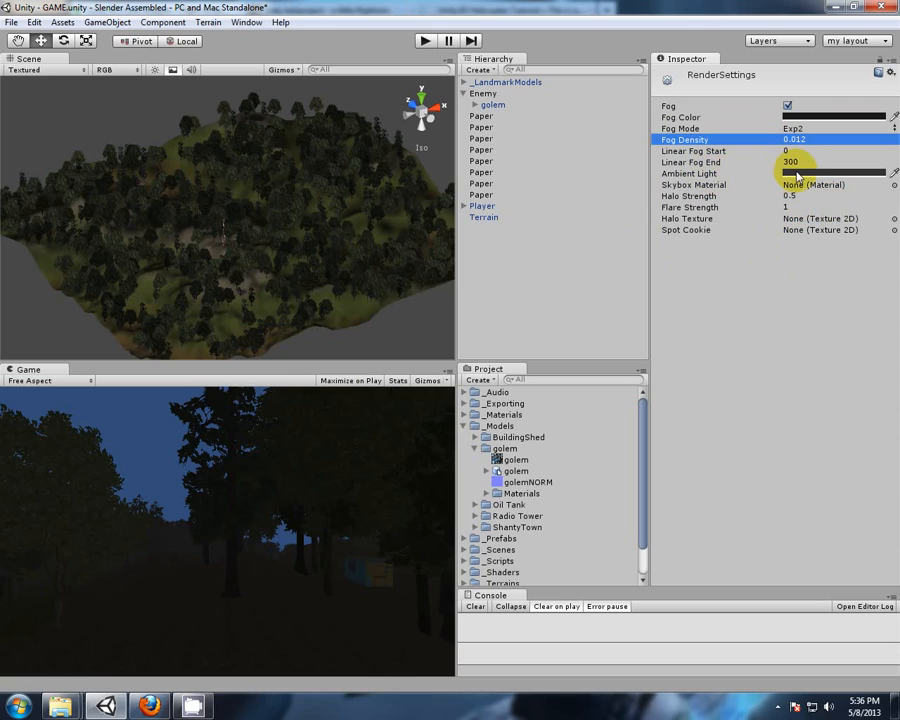
Darken the scene's ambient light to a near-black grey of about RGB 15
left_click(797, 174)
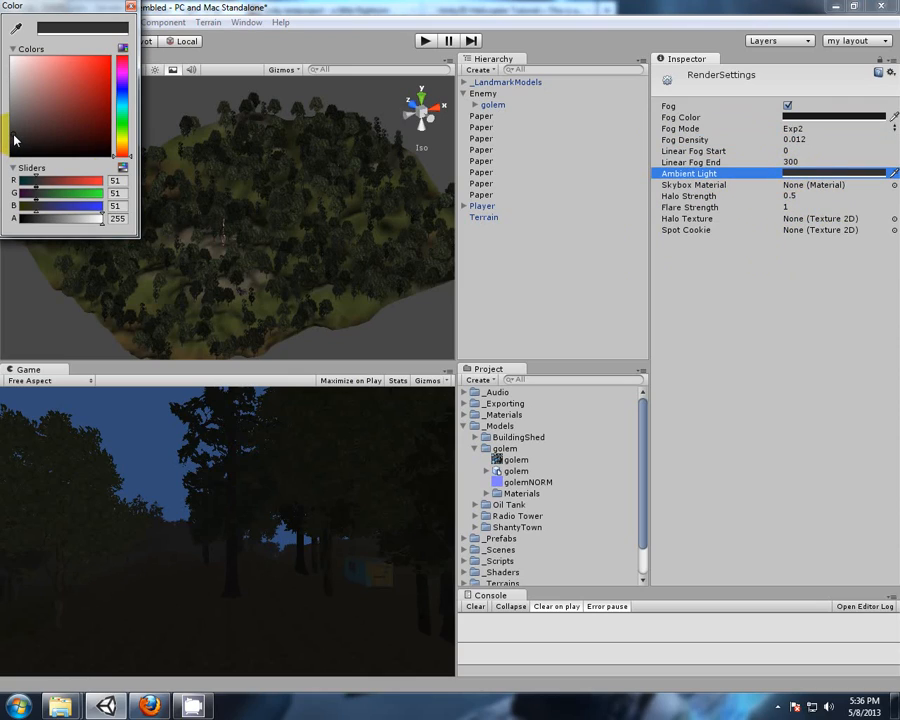
left_click_drag(14, 143, 14, 152)
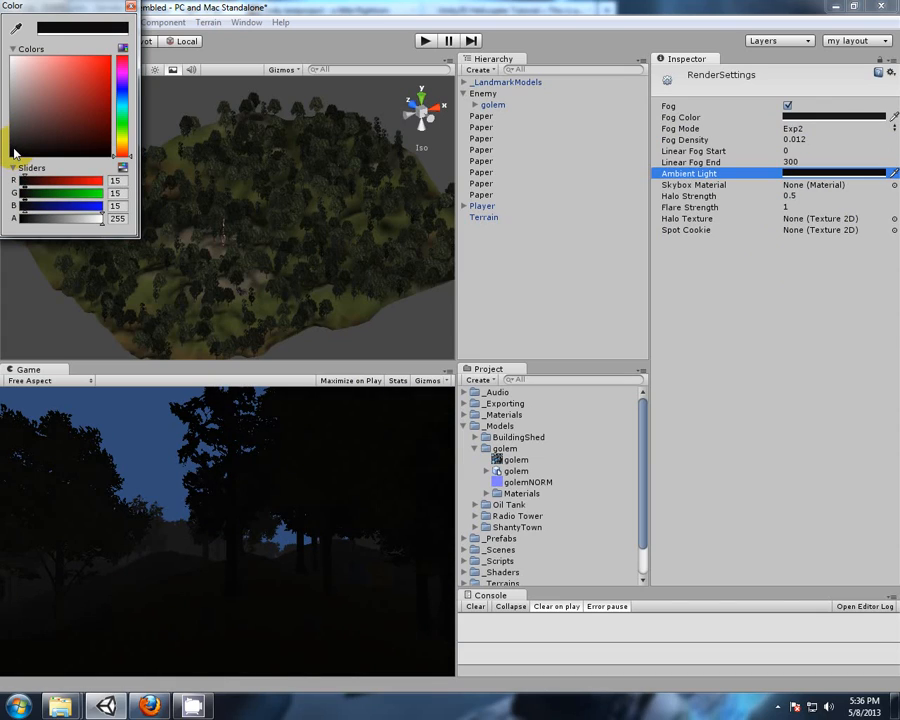
left_click_drag(14, 152, 15, 151)
left_click(130, 9)
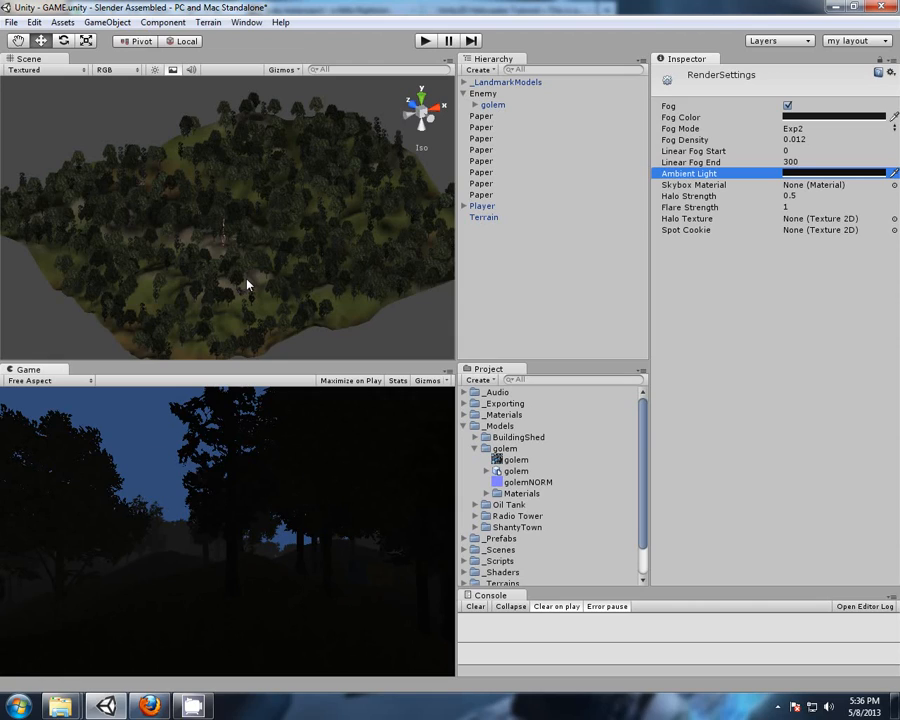
Turn off the skybox and fog display in the Scene view and look over the terrain
scroll(247, 281, "up", 3)
left_click(172, 70)
right_click_drag(309, 245, 292, 245)
right_click_drag(344, 294, 327, 263)
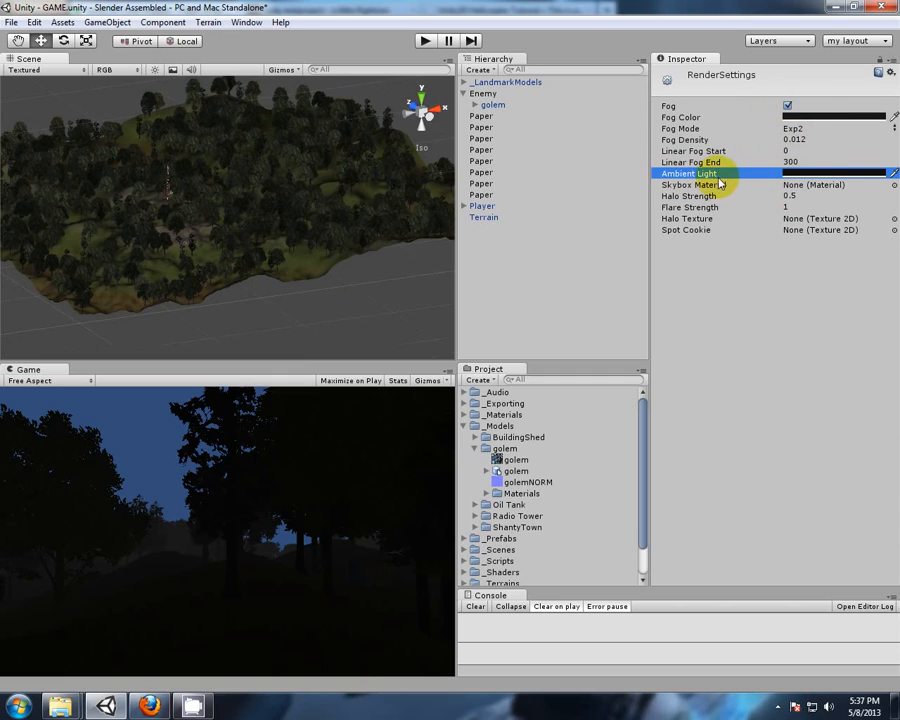
Import only the MoonShine Skybox material and the MoonShine textures folder from the Skyboxes package
left_click(62, 22)
mouse_move(211, 124)
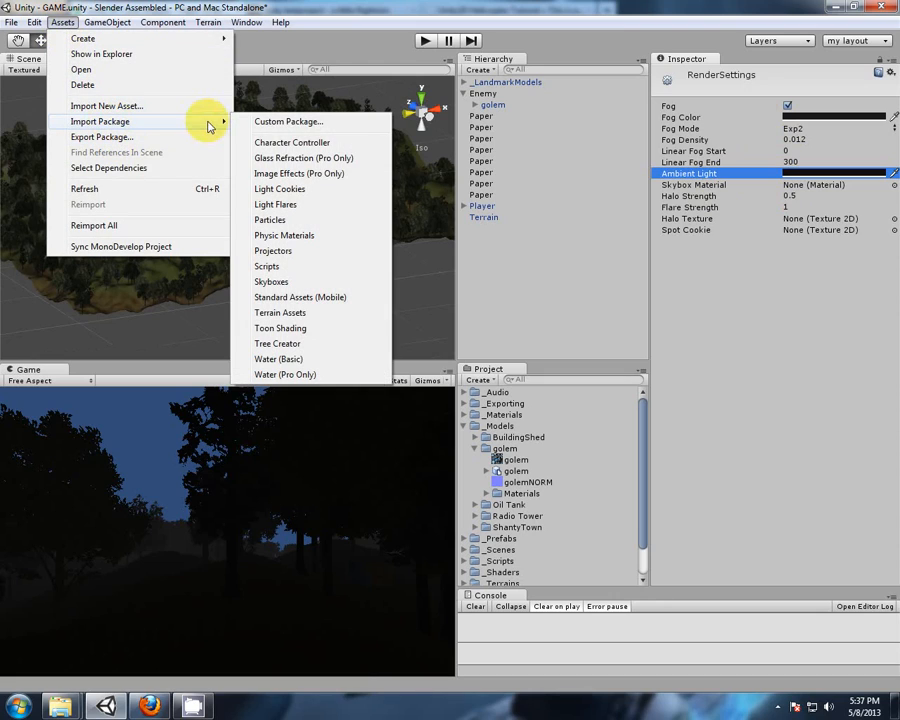
left_click(283, 288)
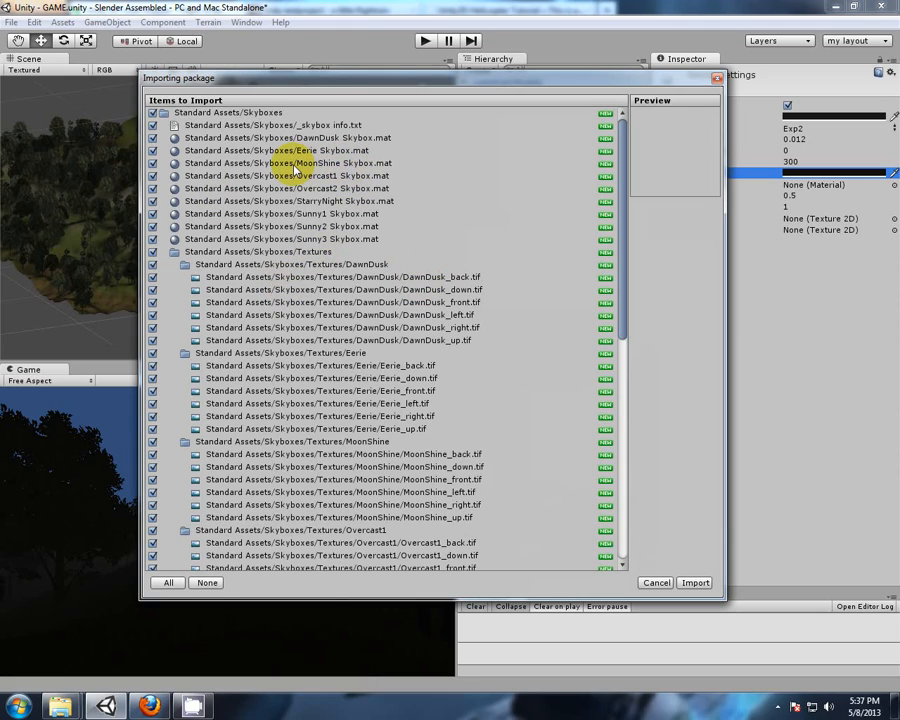
left_click(210, 582)
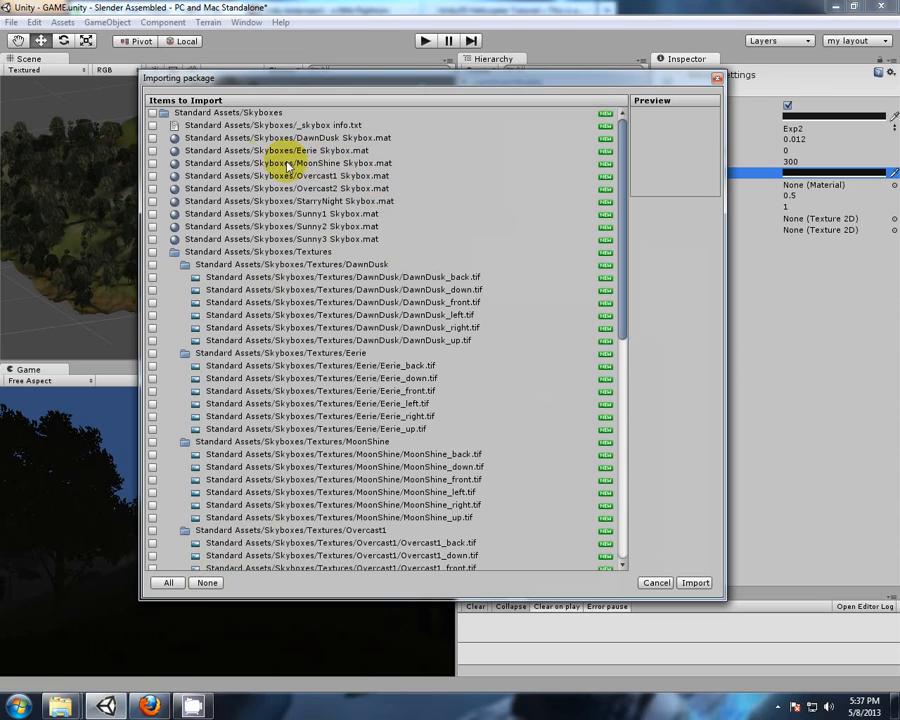
left_click(152, 163)
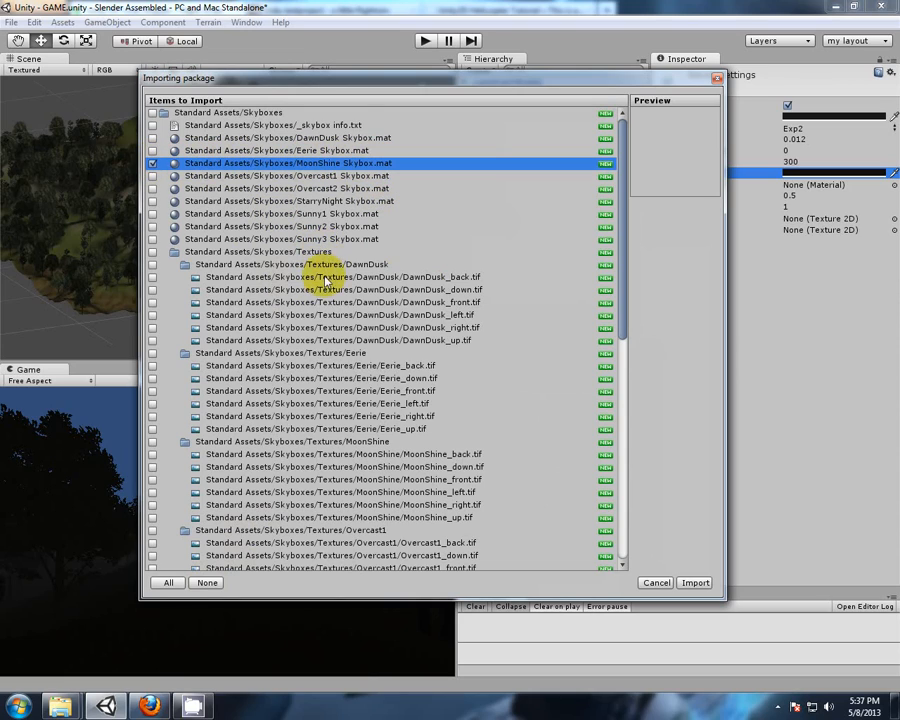
scroll(330, 328, "down", 2)
scroll(328, 320, "down", 4)
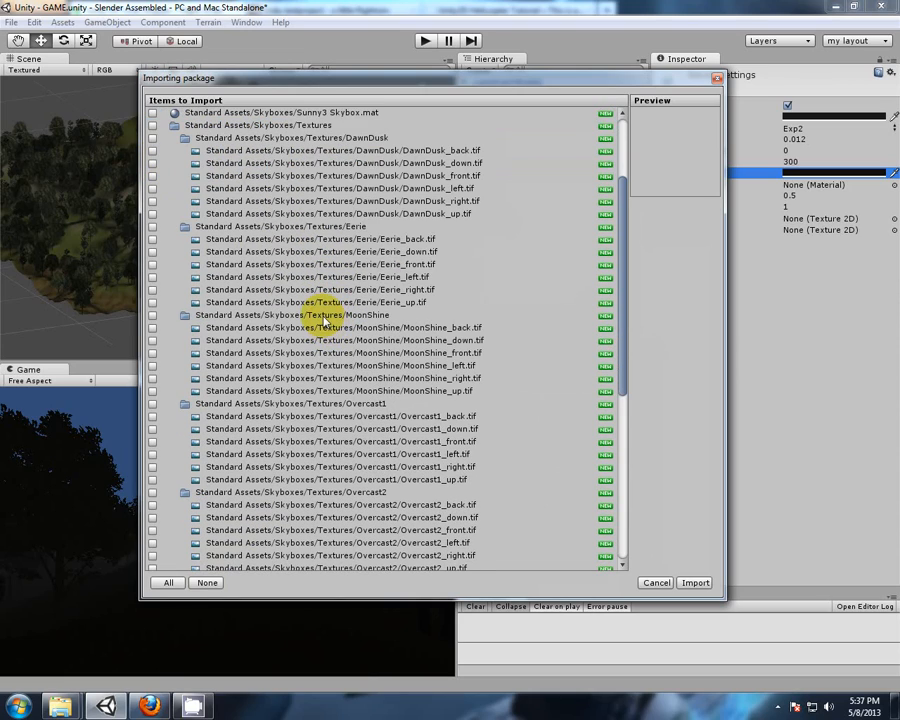
left_click(152, 316)
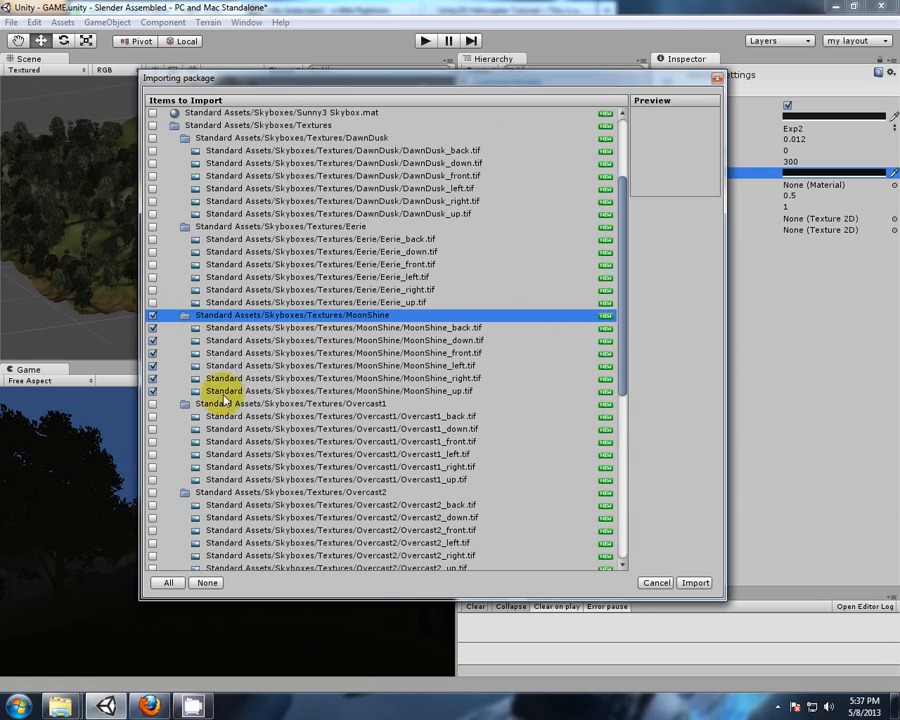
scroll(303, 348, "down", 4)
scroll(303, 348, "down", 8)
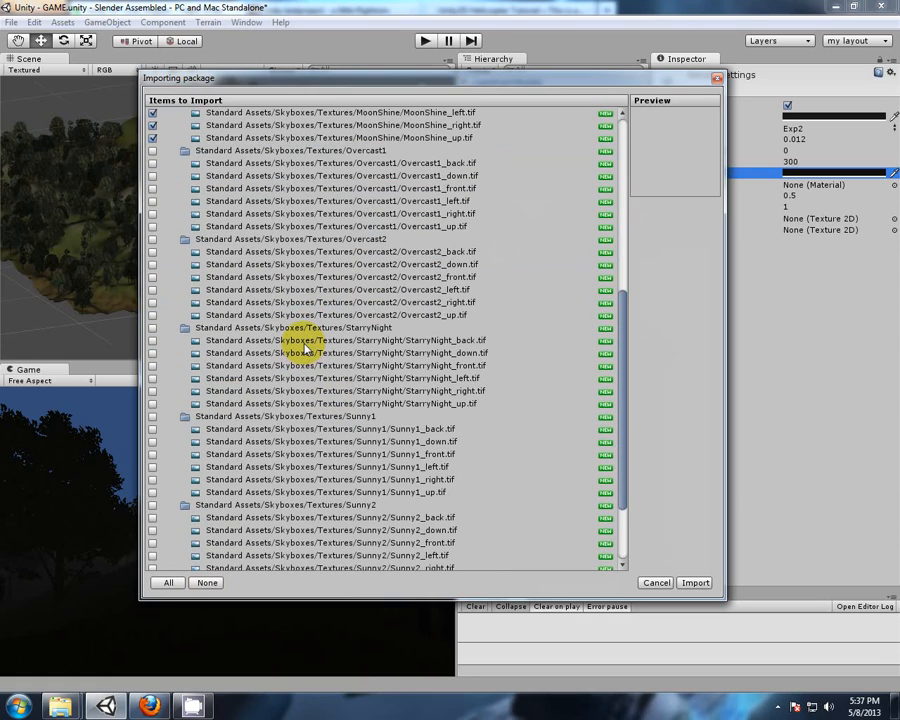
left_click(695, 583)
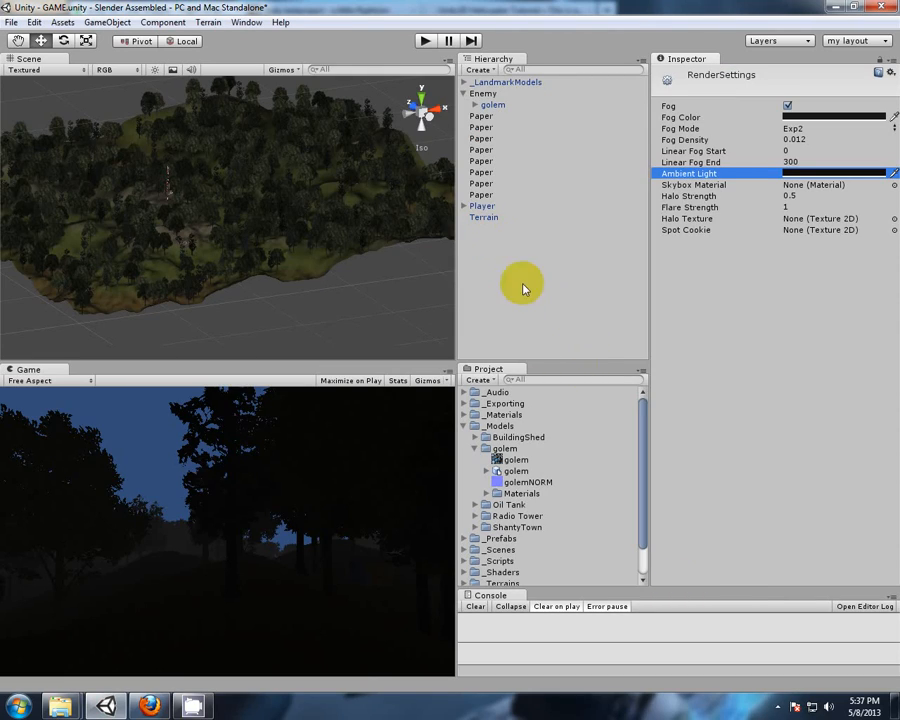
Assign the imported MoonShine Skybox from Standard Assets as the scene's skybox material in the Render Settings
left_click_drag(645, 438, 646, 505)
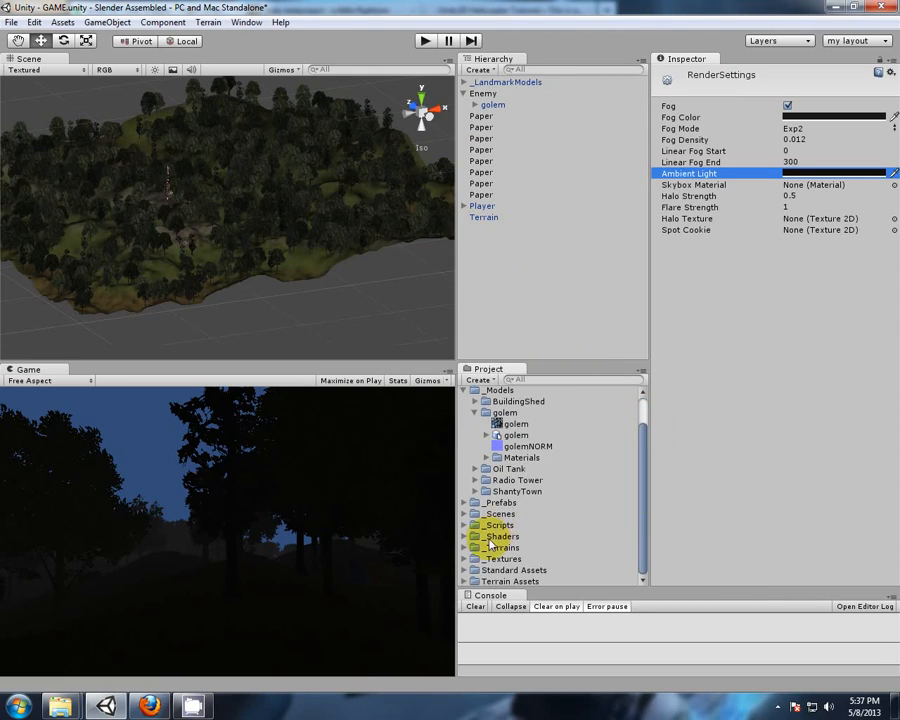
left_click(467, 571)
scroll(466, 551, "down", 2)
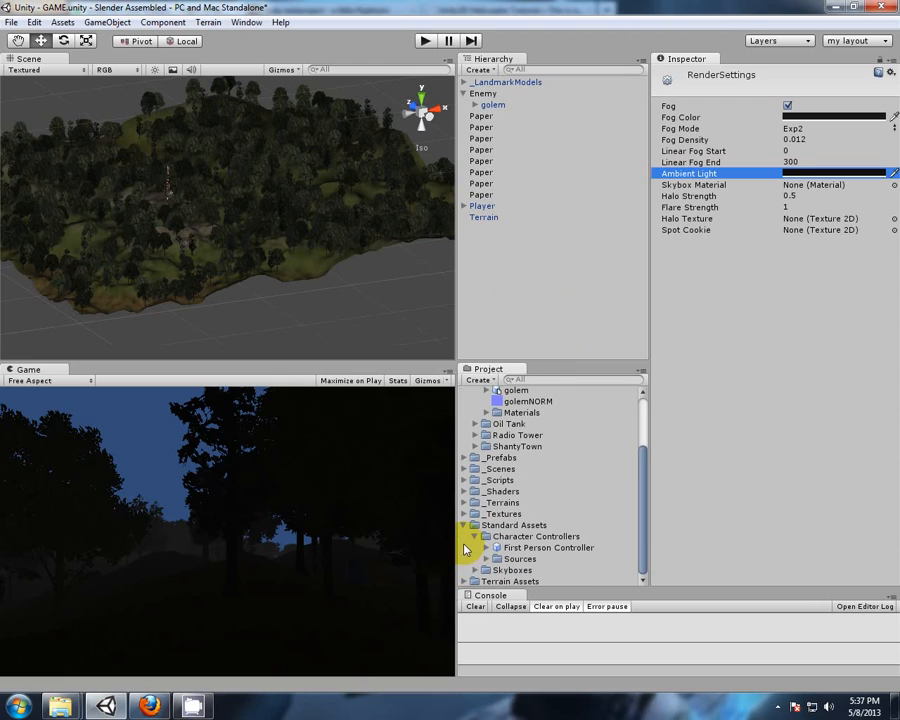
left_click(484, 570)
scroll(488, 540, "down", 1)
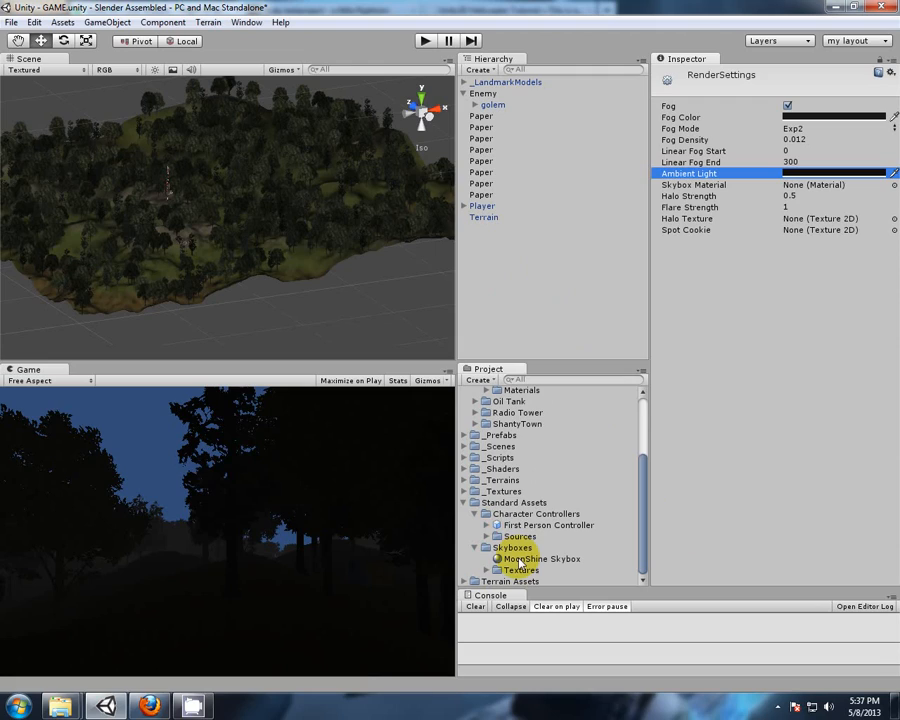
left_click_drag(519, 563, 797, 193)
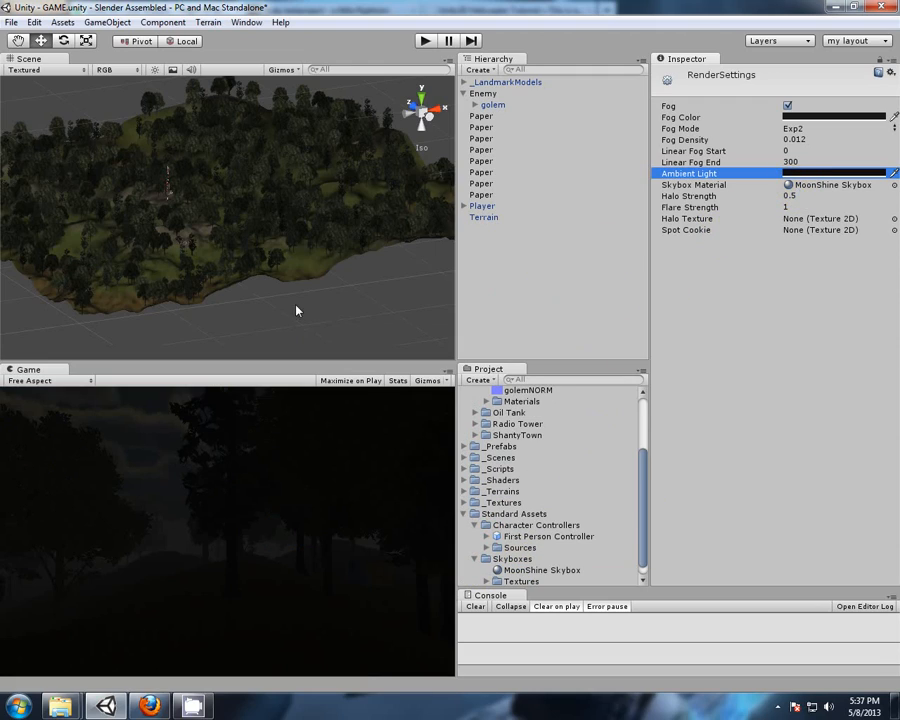
Preview the night sky by showing the skybox in the Scene view and looking up, and hide it again
left_click(172, 70)
right_click_drag(338, 305, 167, 139)
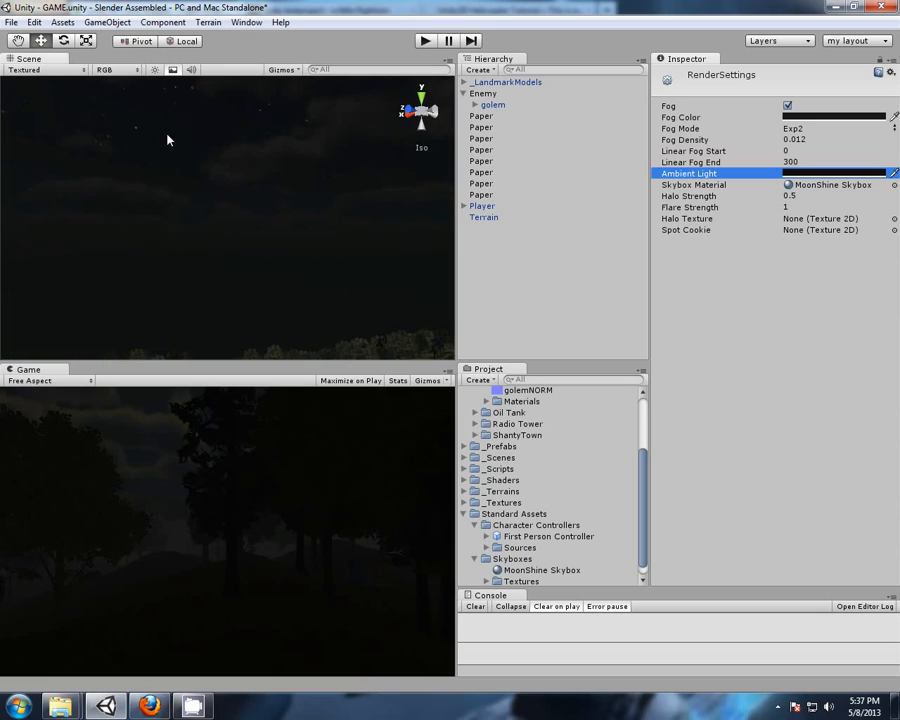
left_click(174, 74)
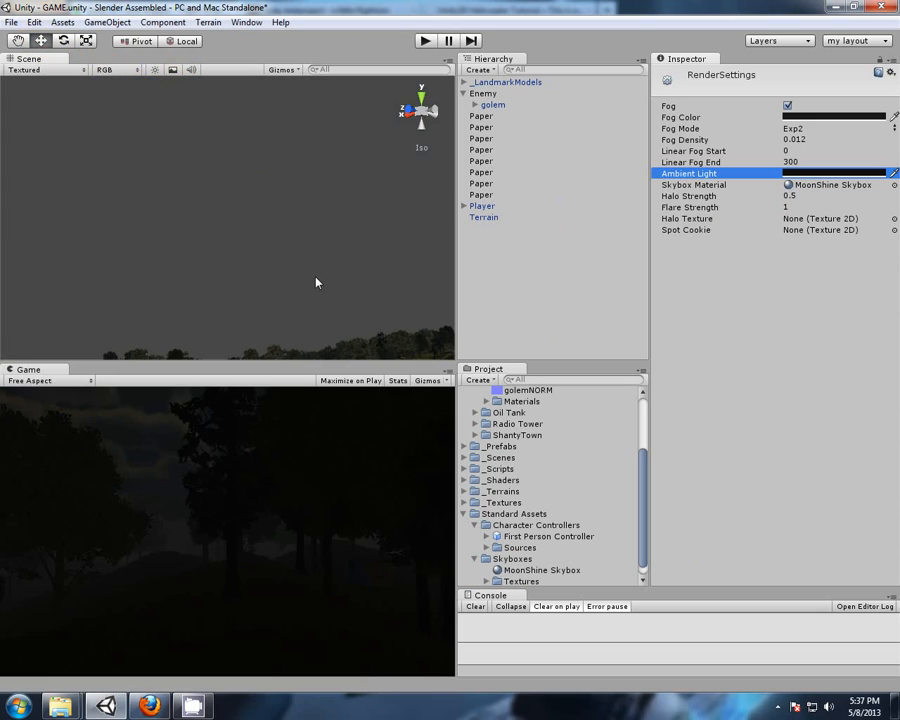
Create a spotlight beside the Player and turn off the Scene view's lighting preview
middle_click_drag(384, 287, 285, 205)
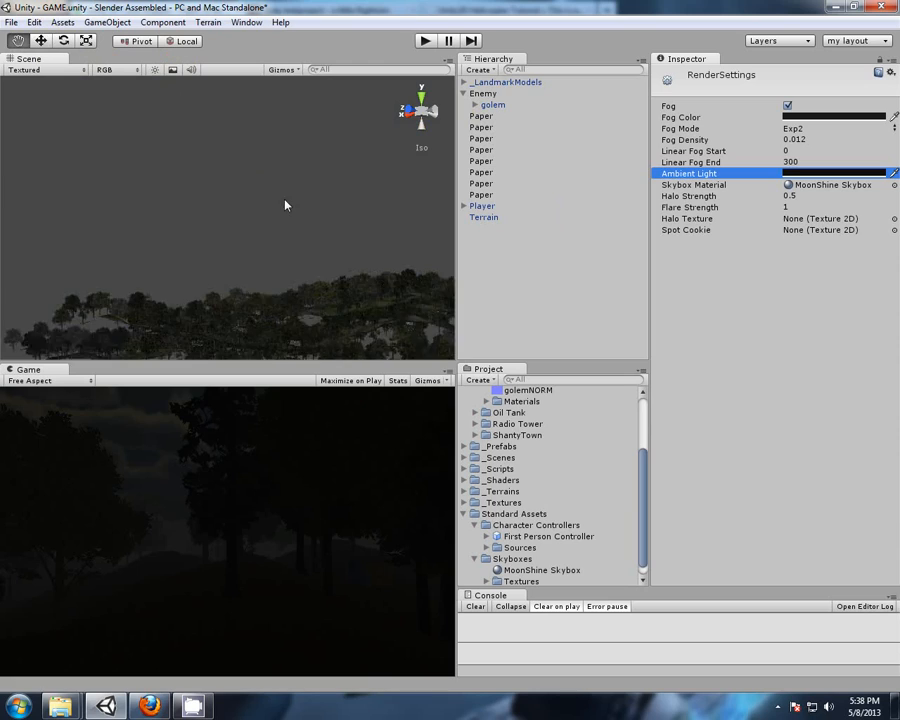
double_click(478, 206)
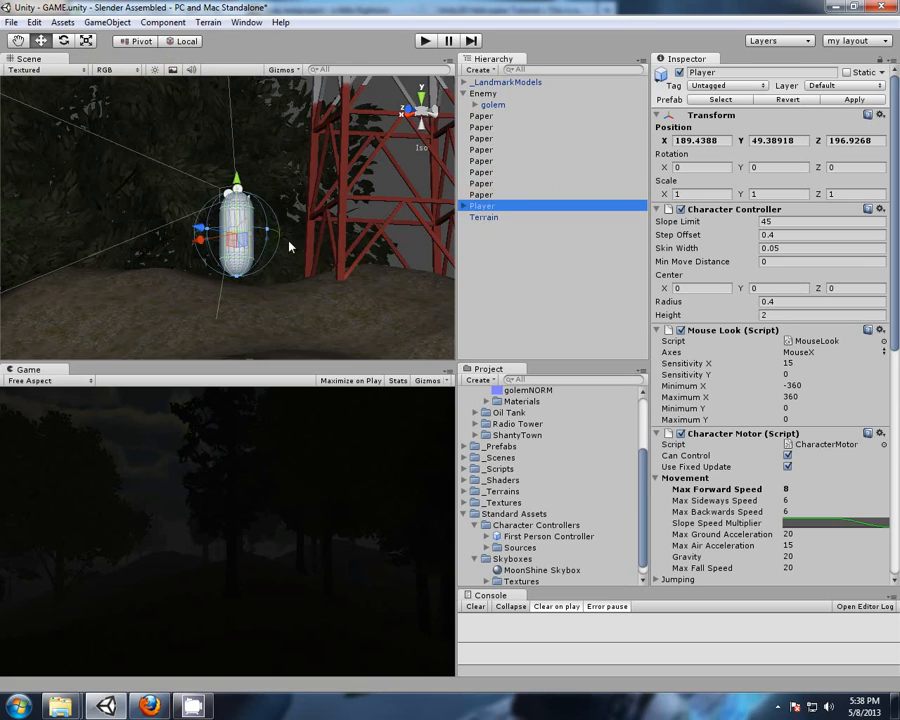
left_click_drag(255, 193, 254, 258, "alt")
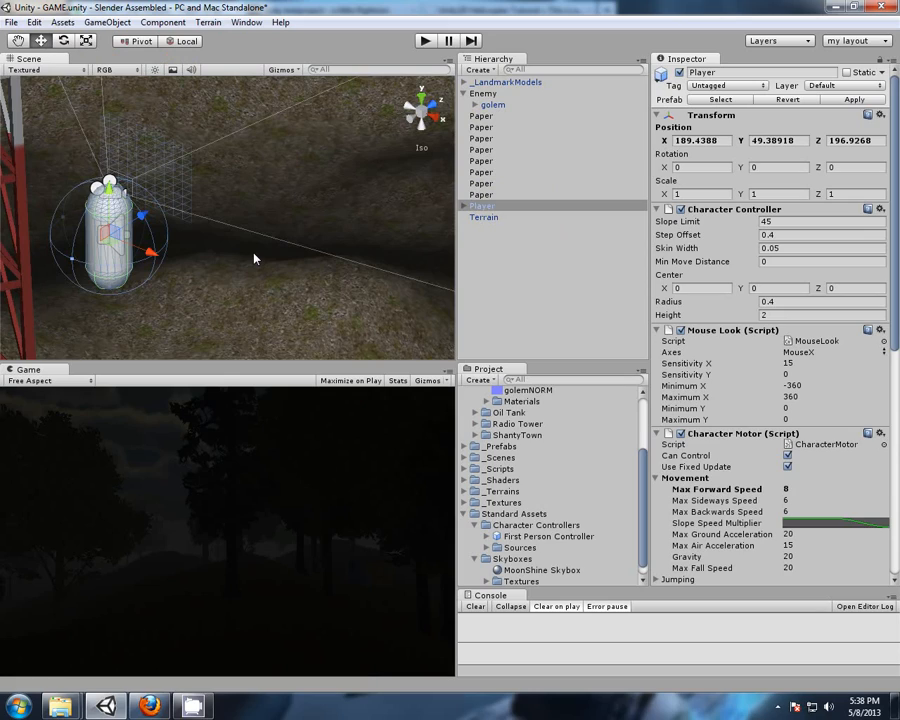
left_click(520, 259)
left_click(478, 70)
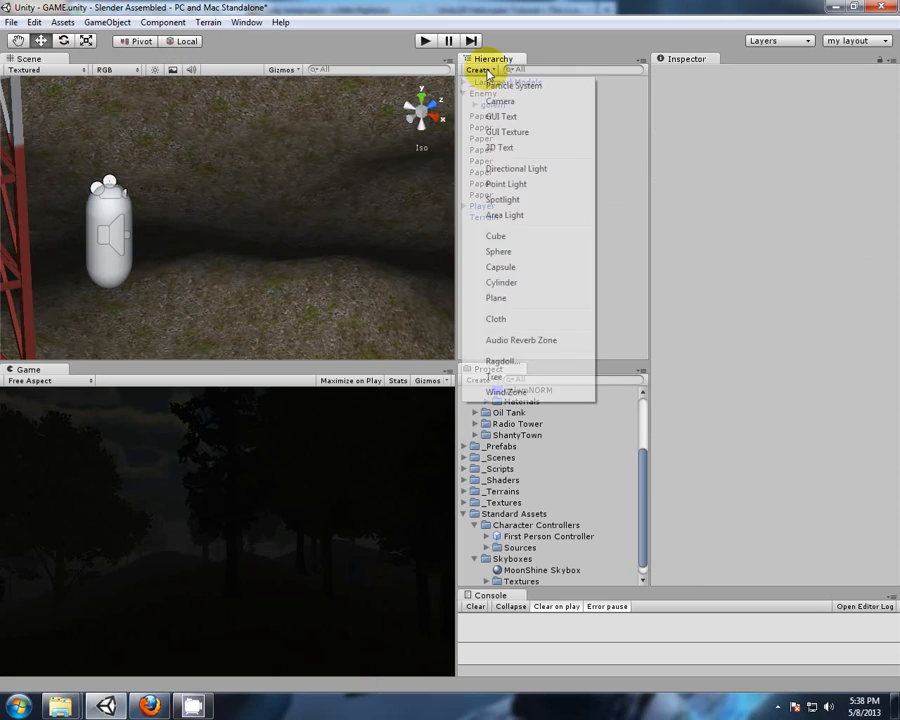
left_click(510, 201)
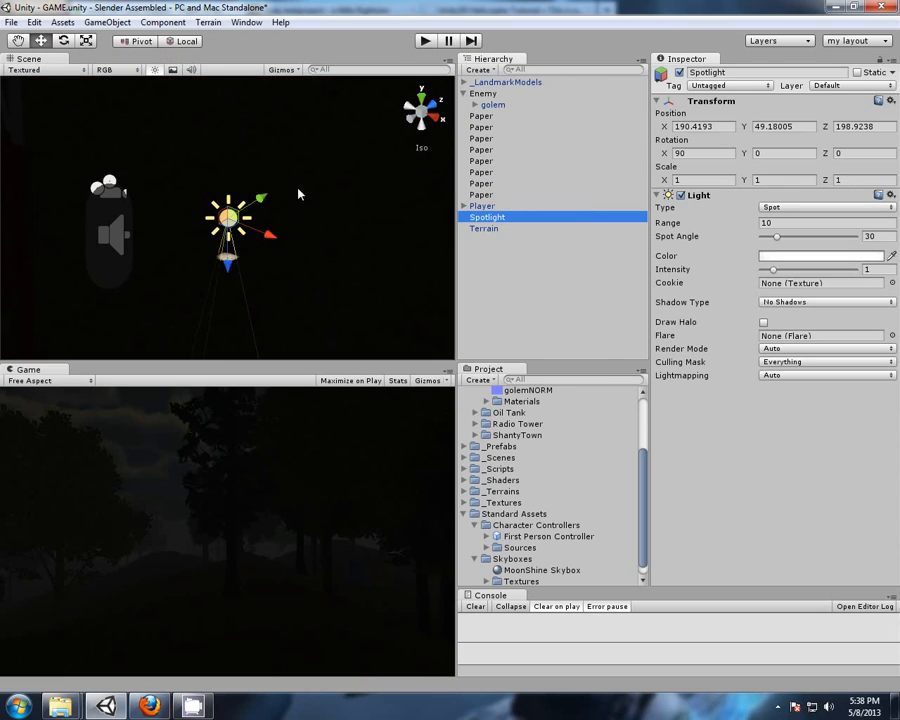
left_click(154, 70)
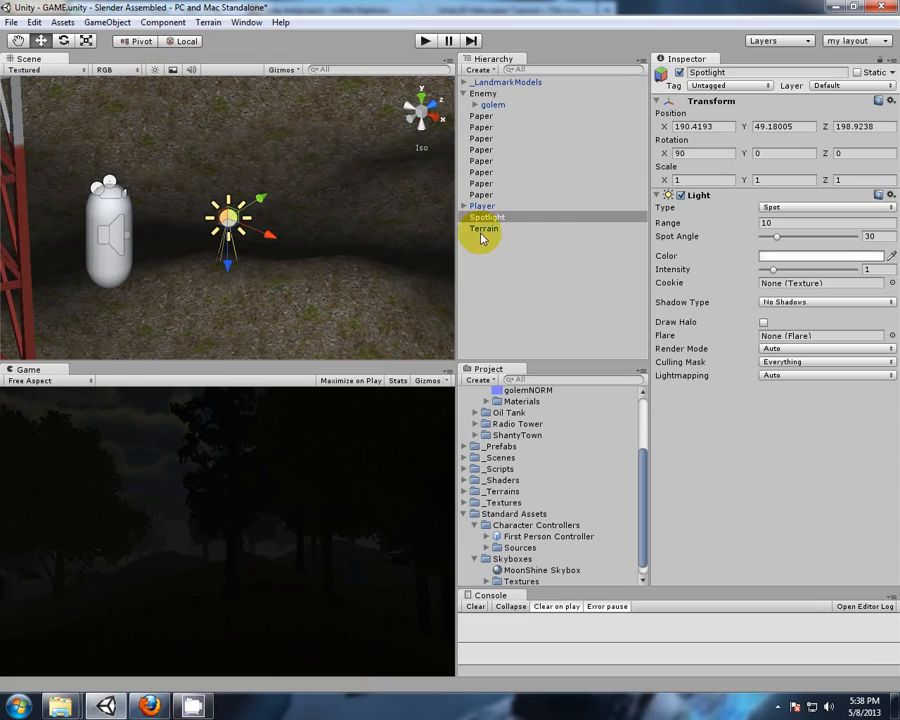
Parent the spotlight to the Player's Main Camera and set its position to 0, 0, 0 and its X rotation to 0
left_click(464, 206)
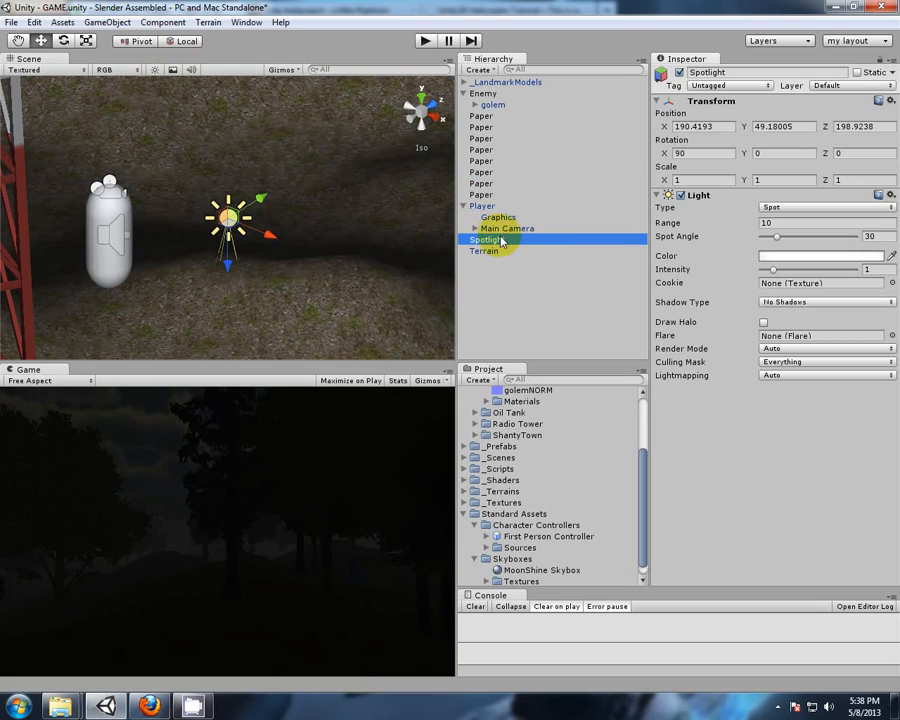
mouse_move(499, 241)
left_mouse_down()
mouse_move(517, 233)
mouse_move(487, 236)
left_mouse_up()
left_click(697, 126)
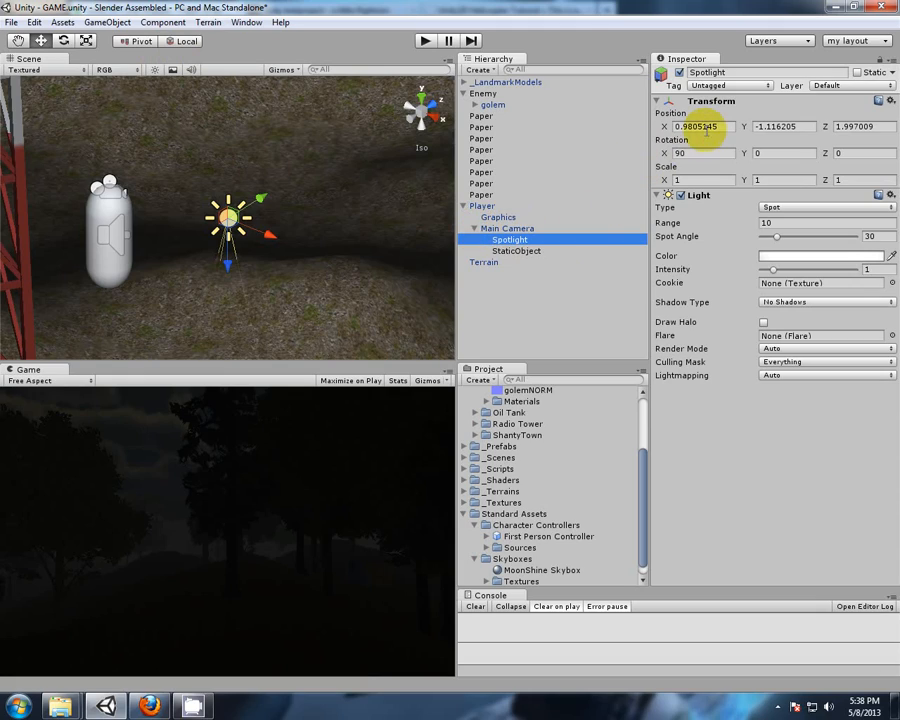
type("0")
key("Tab")
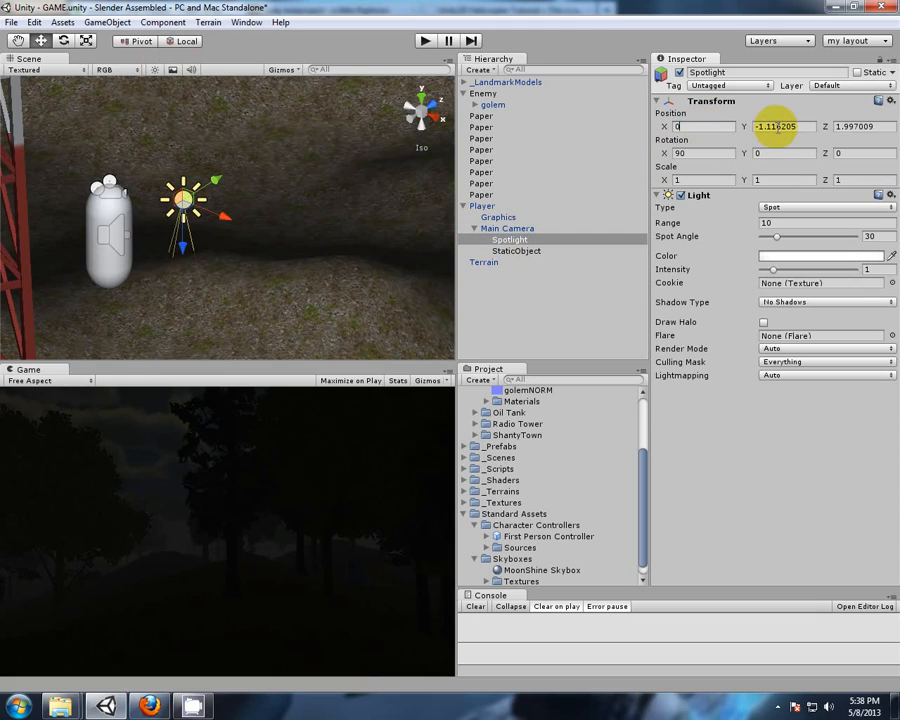
type("00")
left_click(677, 153)
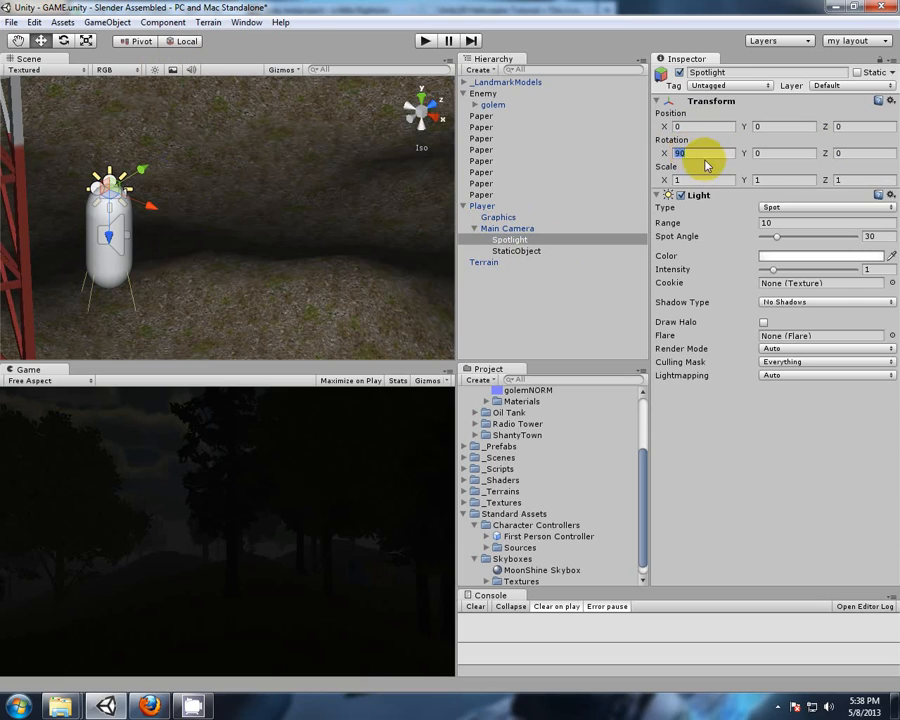
type("0")
Offset the spotlight from the camera to the Player's side at hand height, at about X 0.29 and Y -0.67
middle_click_drag(374, 279, 319, 313)
right_click_drag(366, 268, 133, 199)
left_click(530, 245)
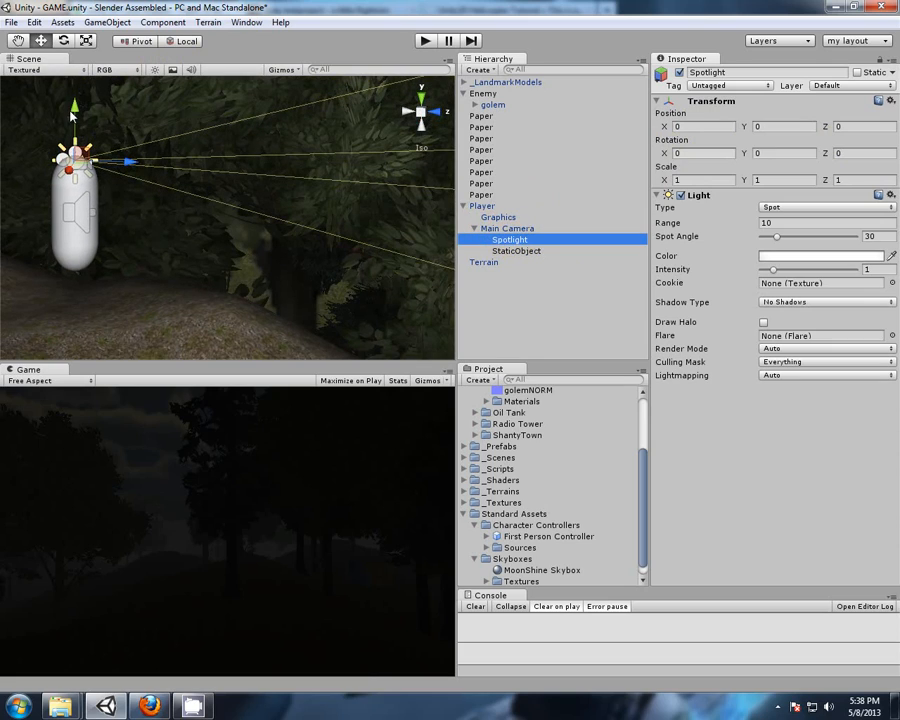
left_click_drag(74, 107, 78, 149)
left_click_drag(127, 279, 497, 302, "alt")
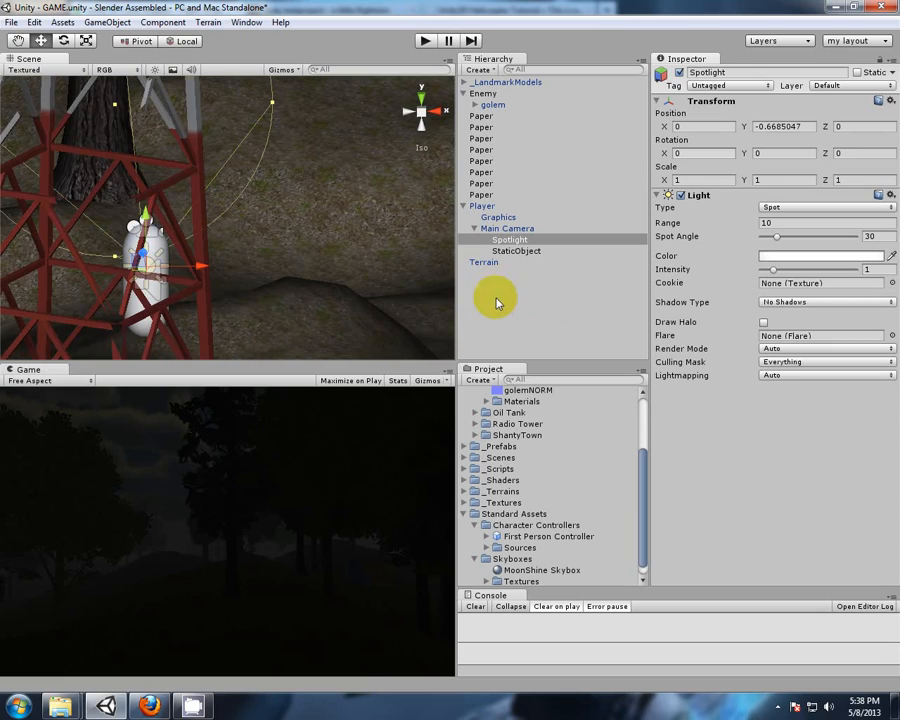
mouse_move(198, 268)
left_mouse_down()
mouse_move(228, 268)
mouse_move(215, 268)
left_mouse_up()
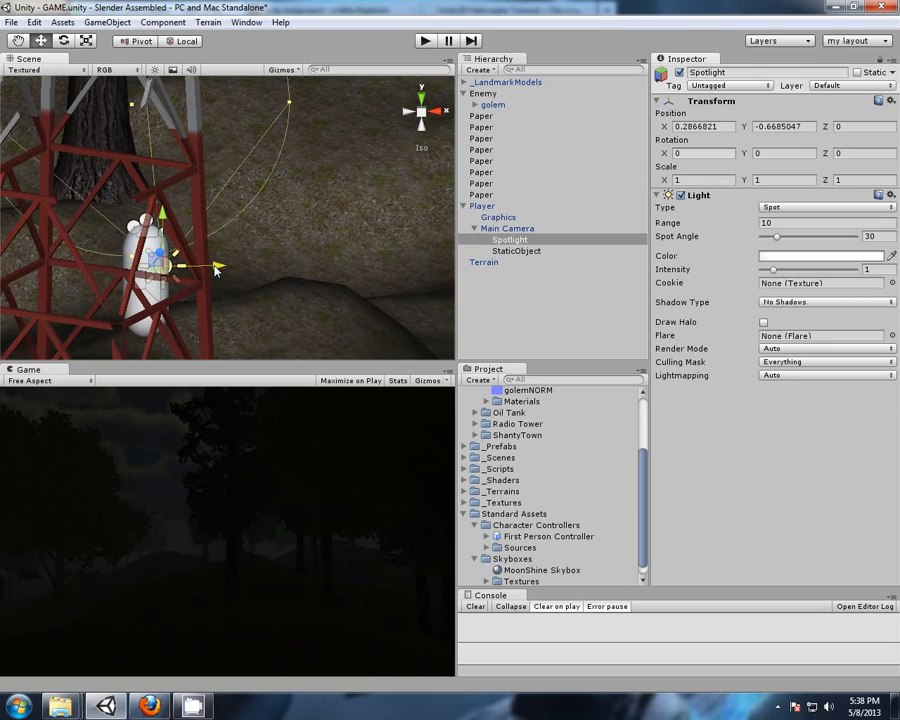
left_click_drag(265, 250, 238, 311, "alt")
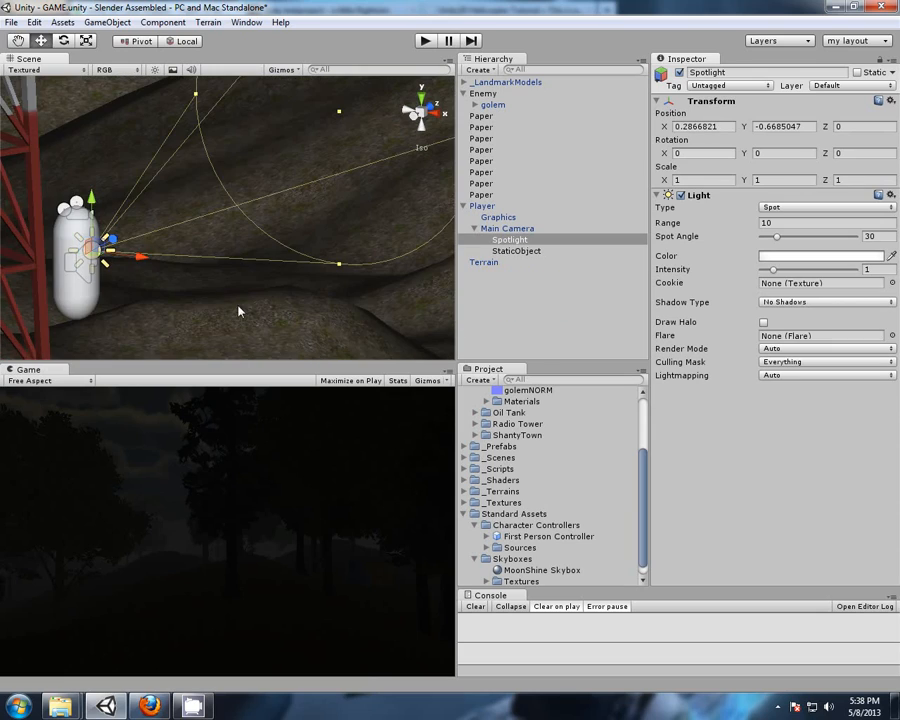
Rotate the Player about its vertical axis until its camera and spotlight face the red radio tower
left_click(482, 205)
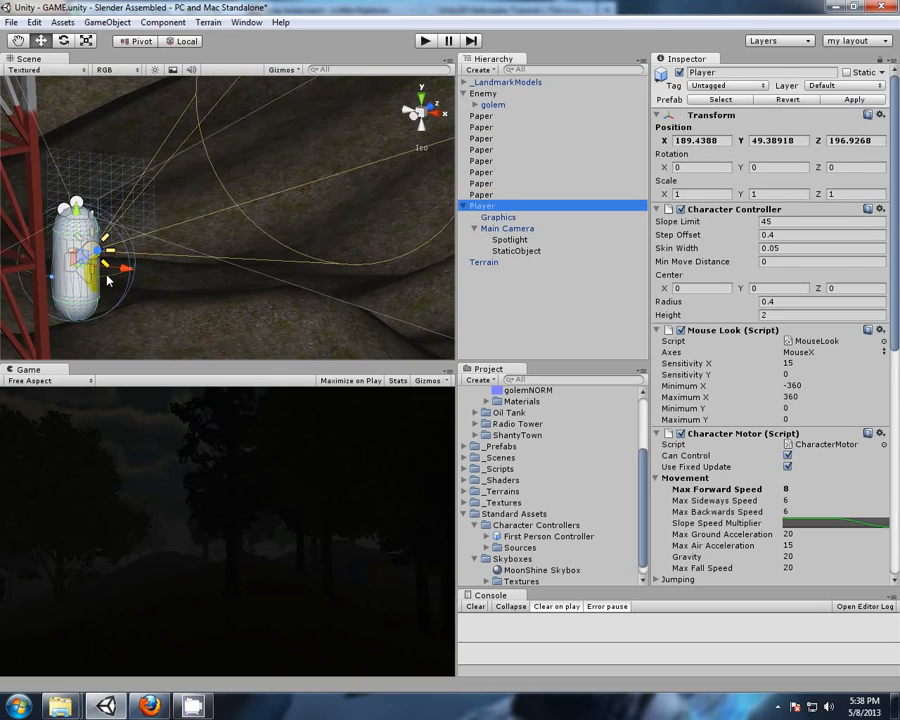
left_click(63, 40)
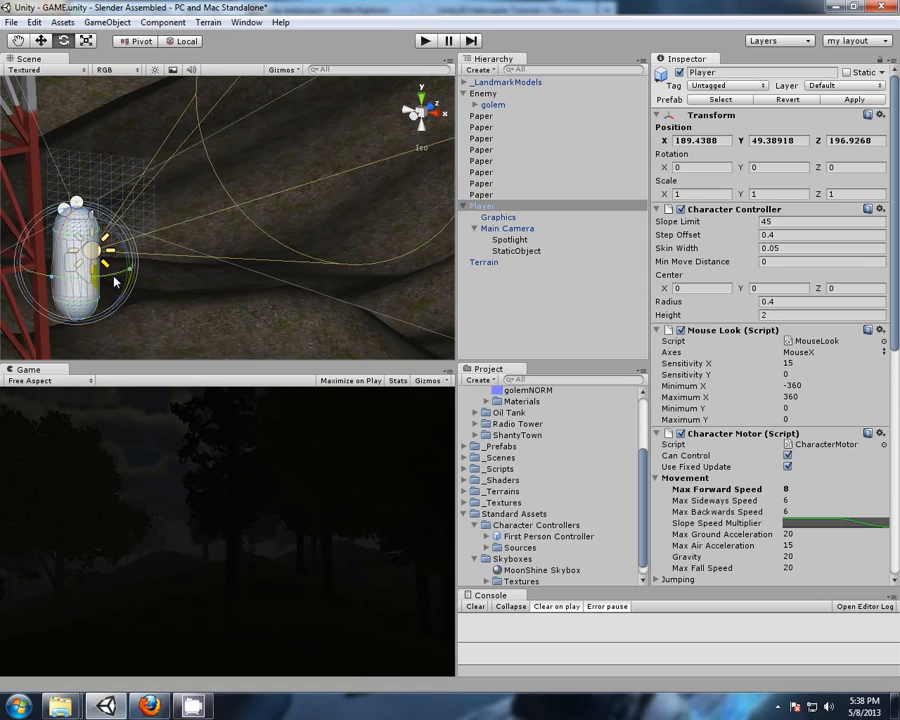
left_click_drag(230, 291, 234, 344, "alt")
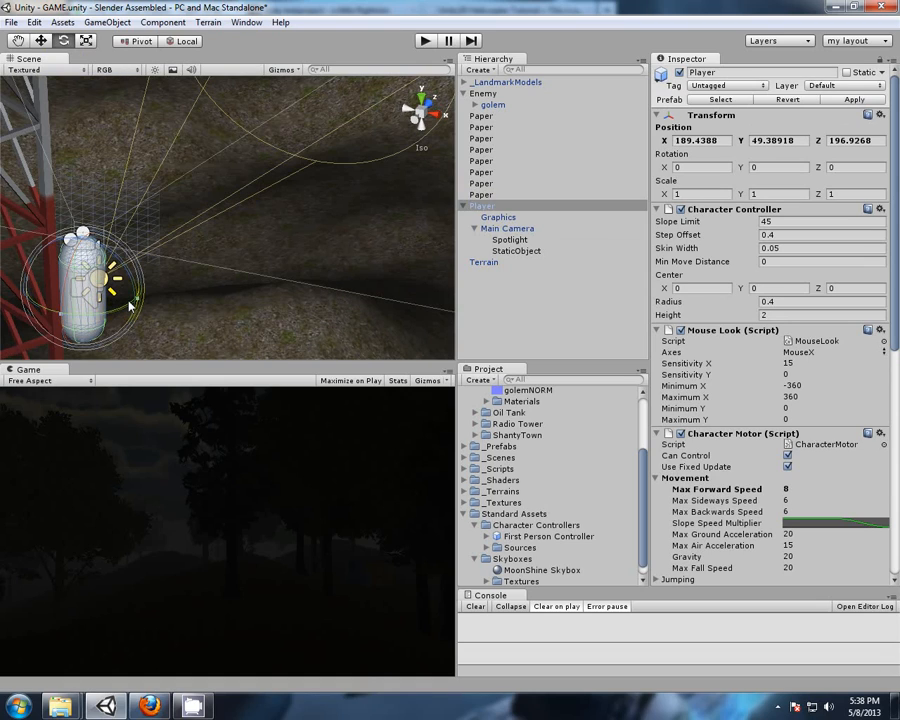
left_click_drag(130, 308, 725, 311)
left_click_drag(254, 232, 231, 281, "alt")
Set the spotlight's range to 55, its spot angle to 60 and its intensity to 1.1
left_click(512, 240)
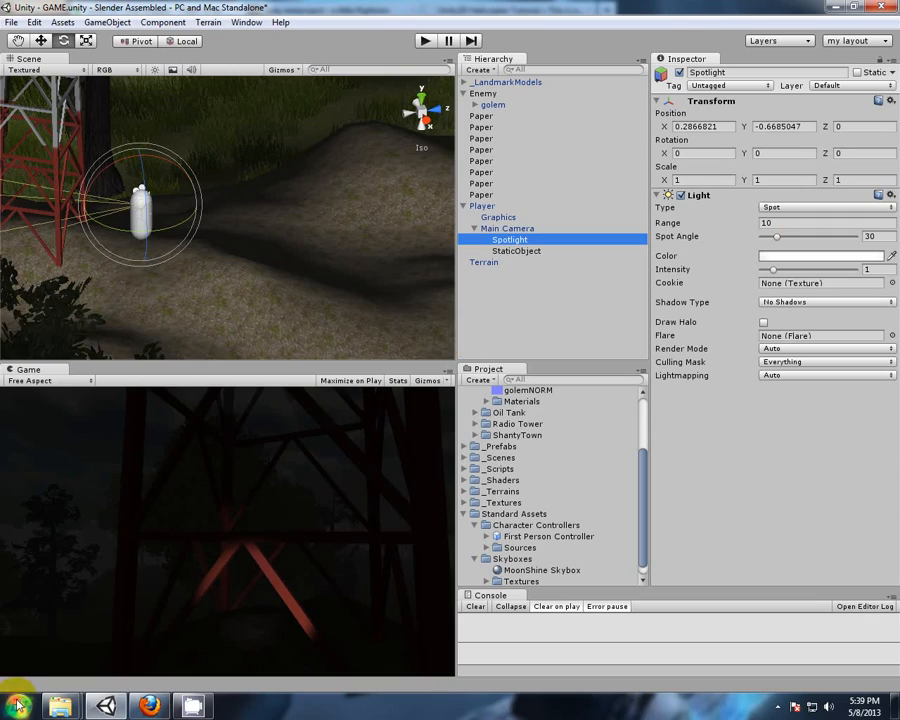
left_click(783, 222)
left_click_drag(783, 222, 763, 225)
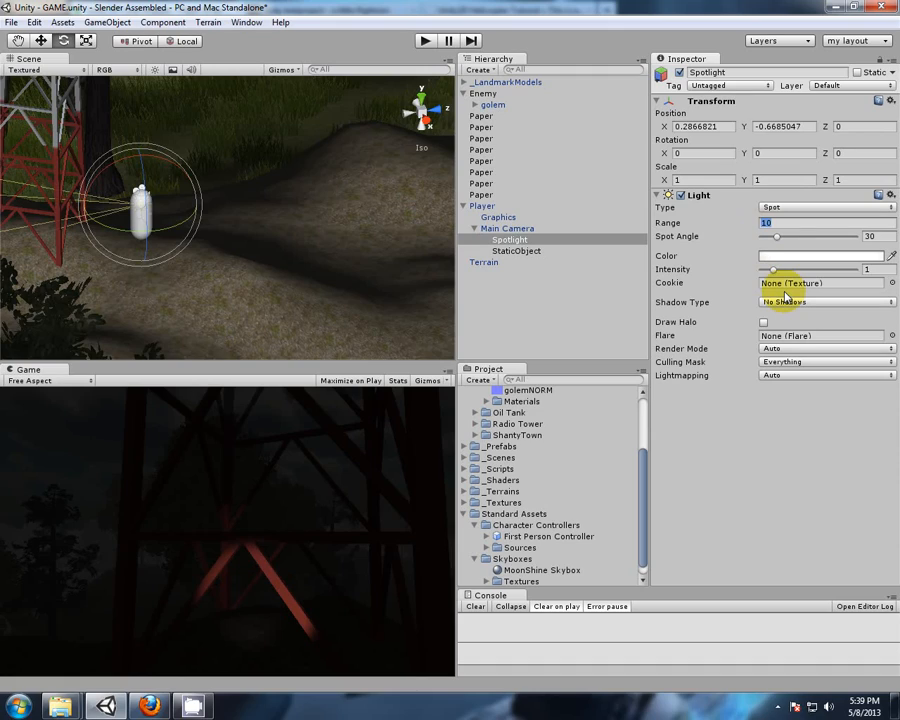
type("55")
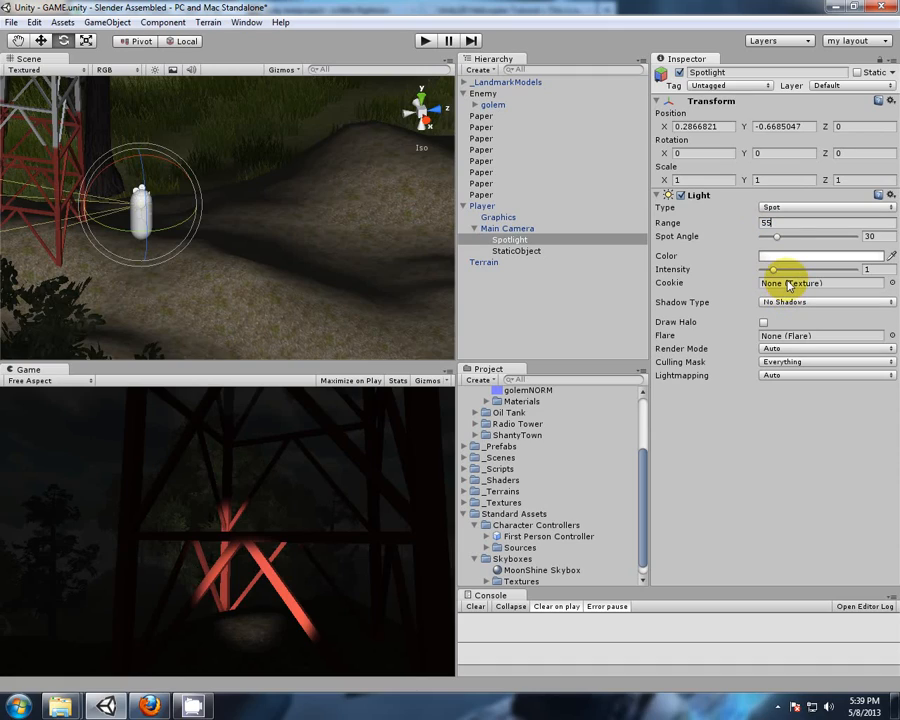
left_click(876, 240)
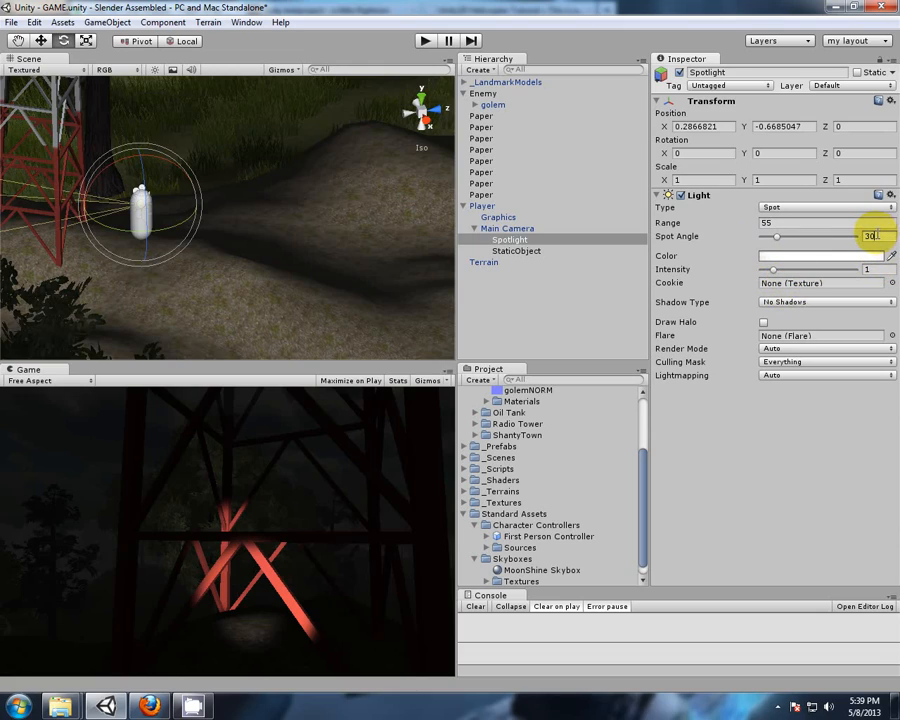
type("60")
key("Return")
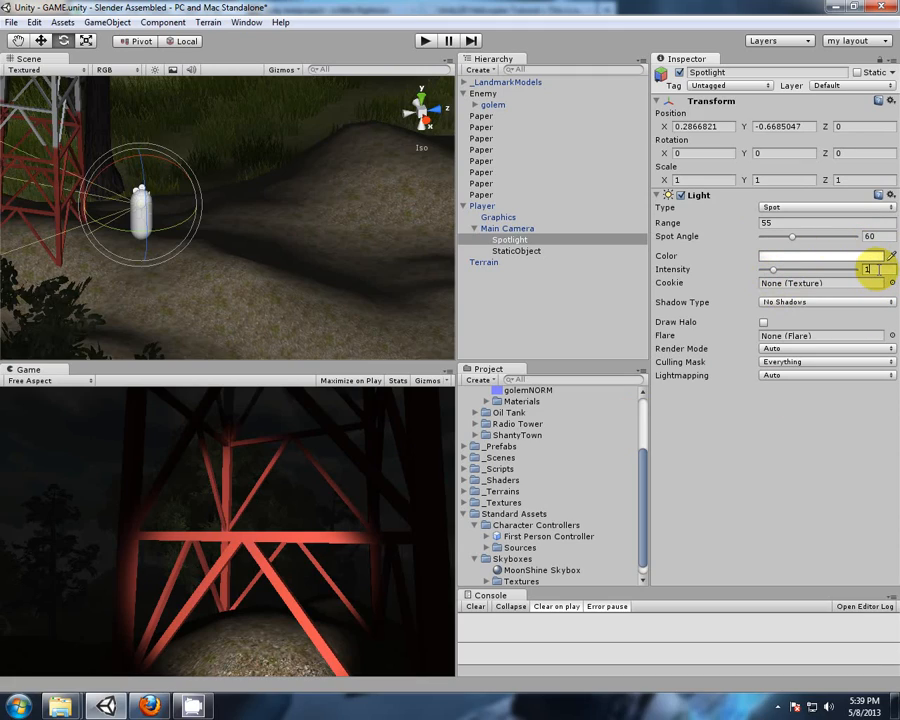
type(".1")
key("Return")
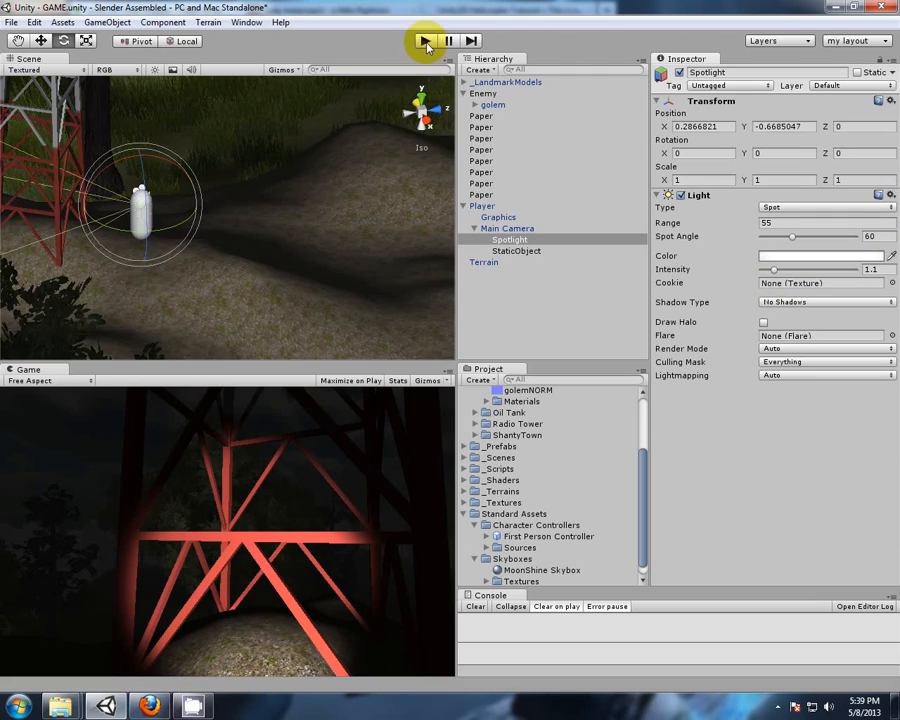
Set the Game view's aspect to 4:3 and playtest the flashlight by walking through the forest, past the hut and up to the papers
left_click(72, 384)
left_click(60, 424)
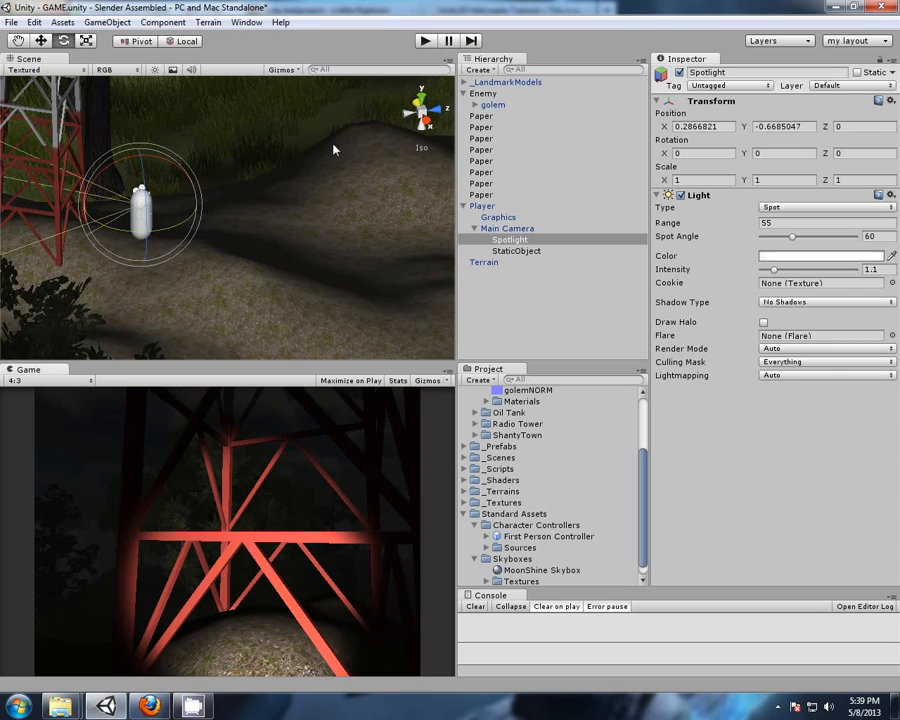
left_click(425, 41)
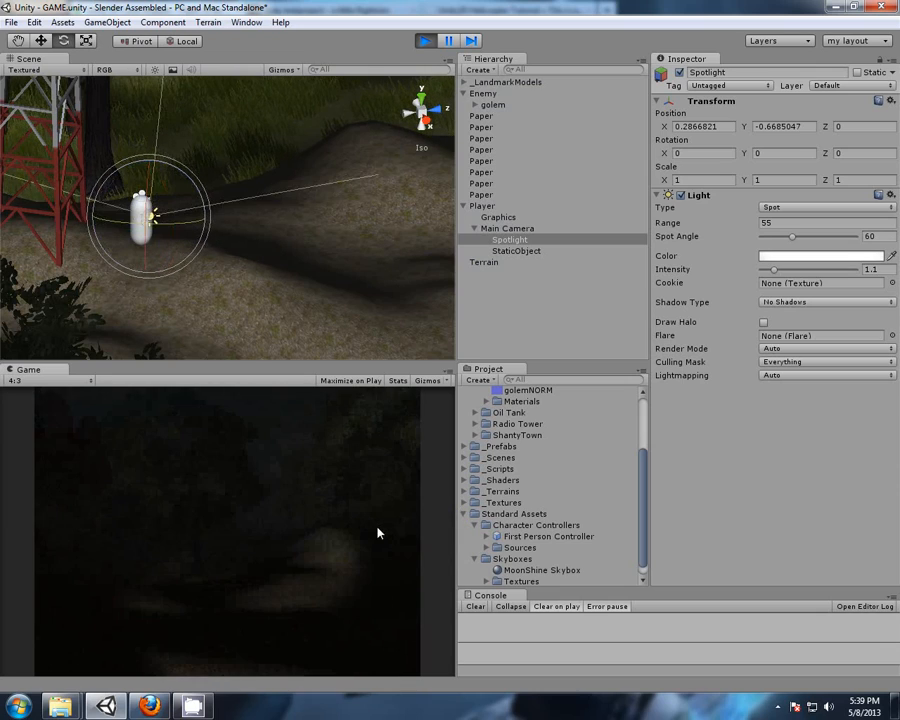
key("w")
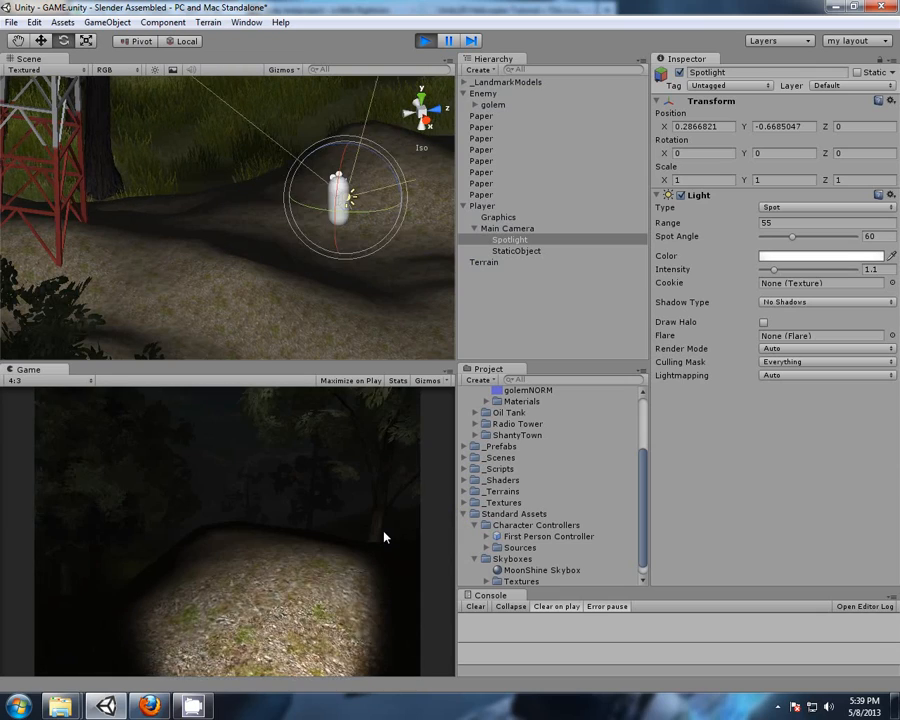
key("w")
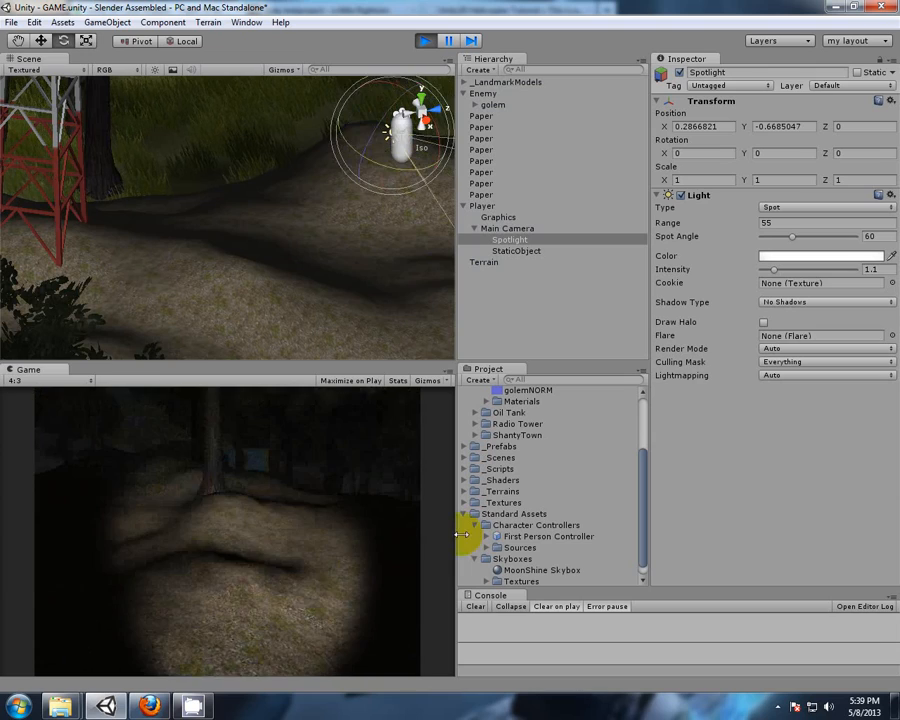
key("w")
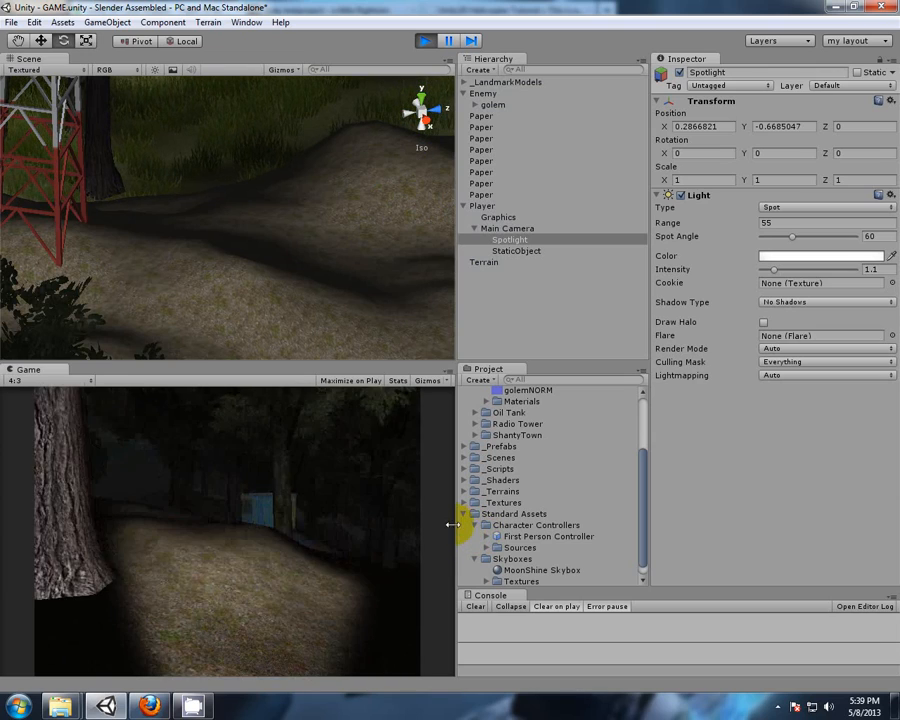
key("w")
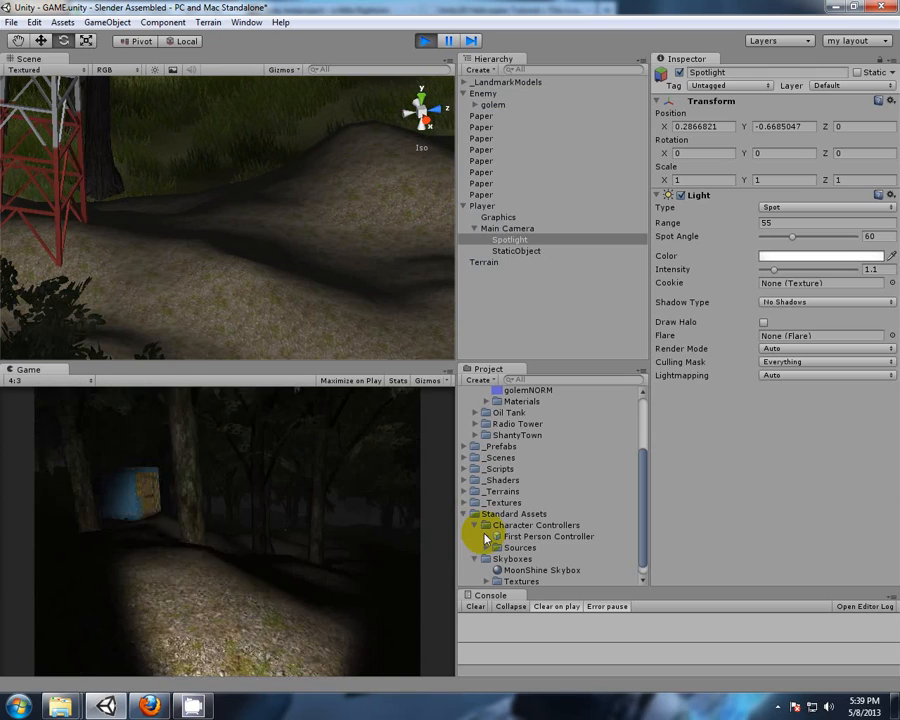
key("w")
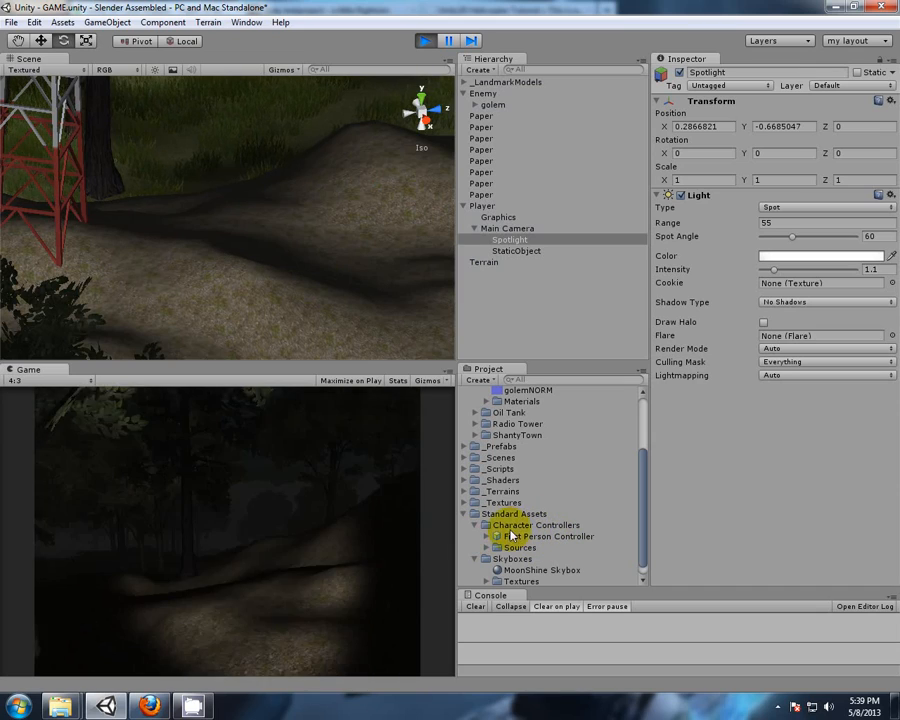
key("w")
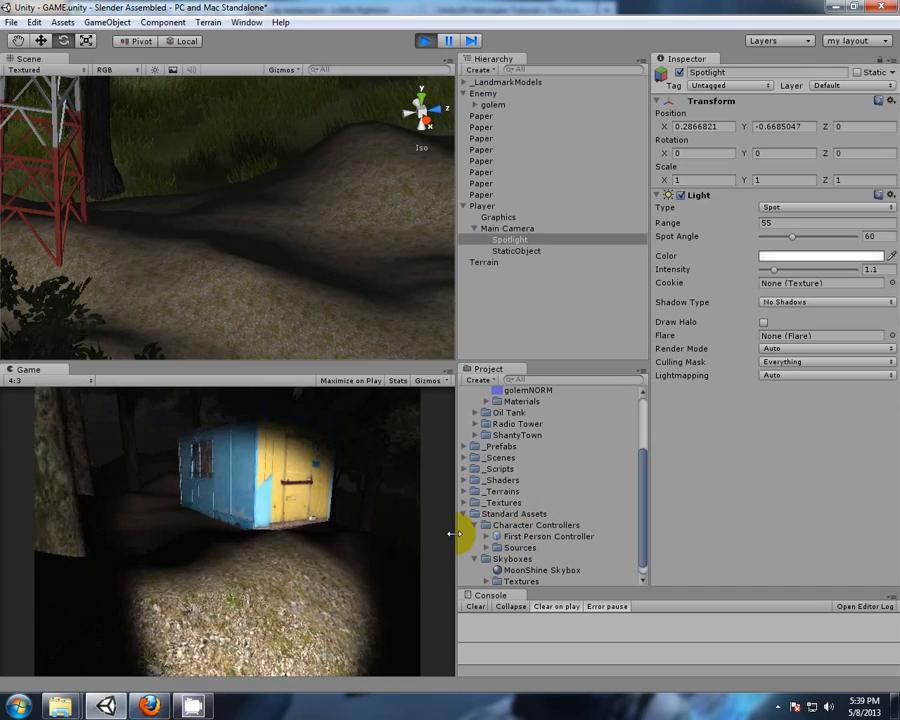
key("w")
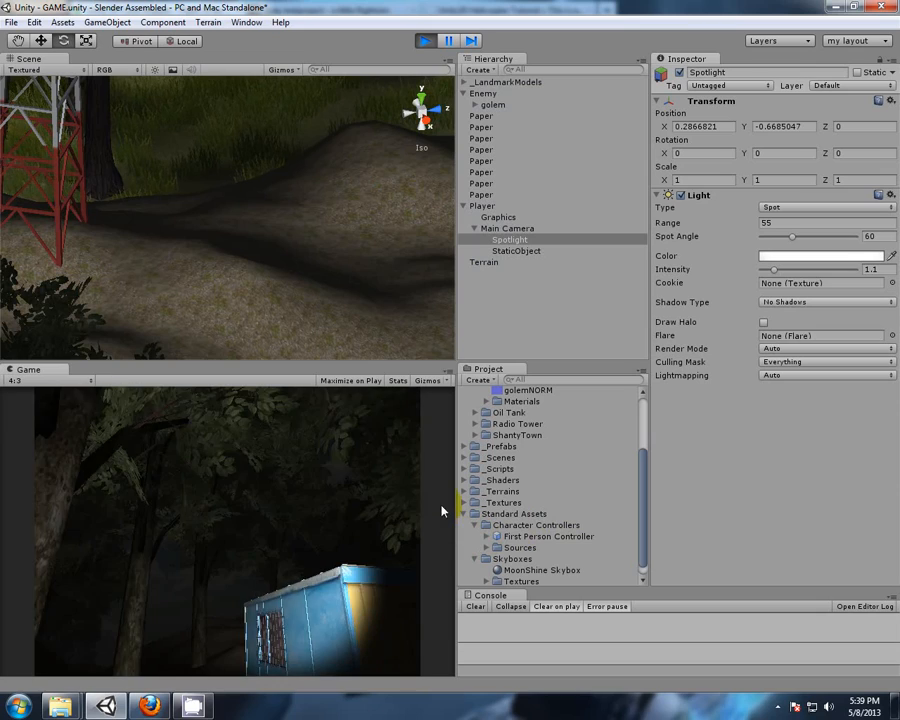
key("w")
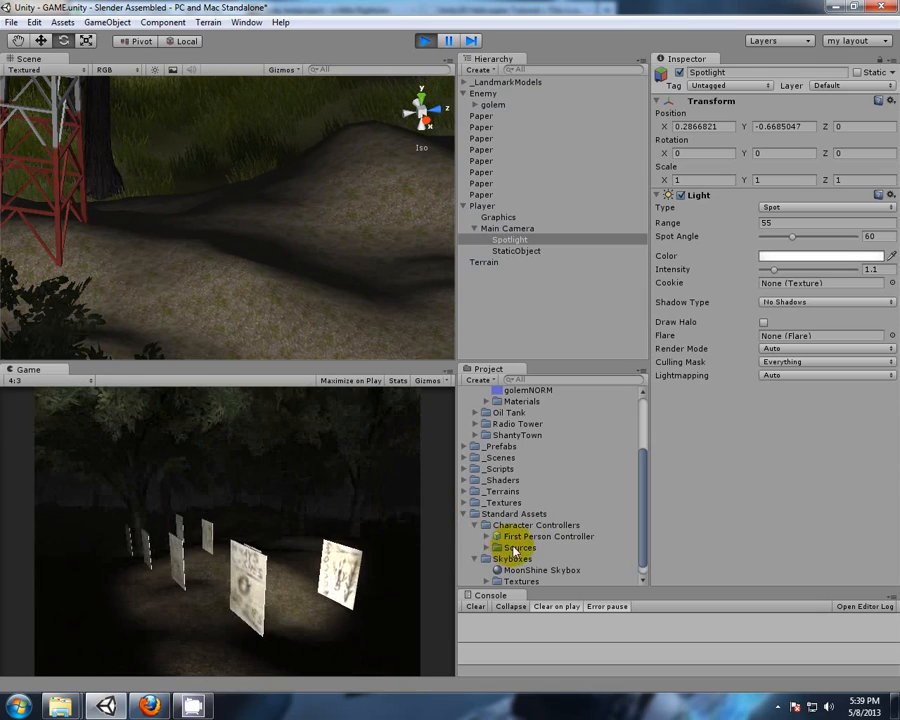
key("w")
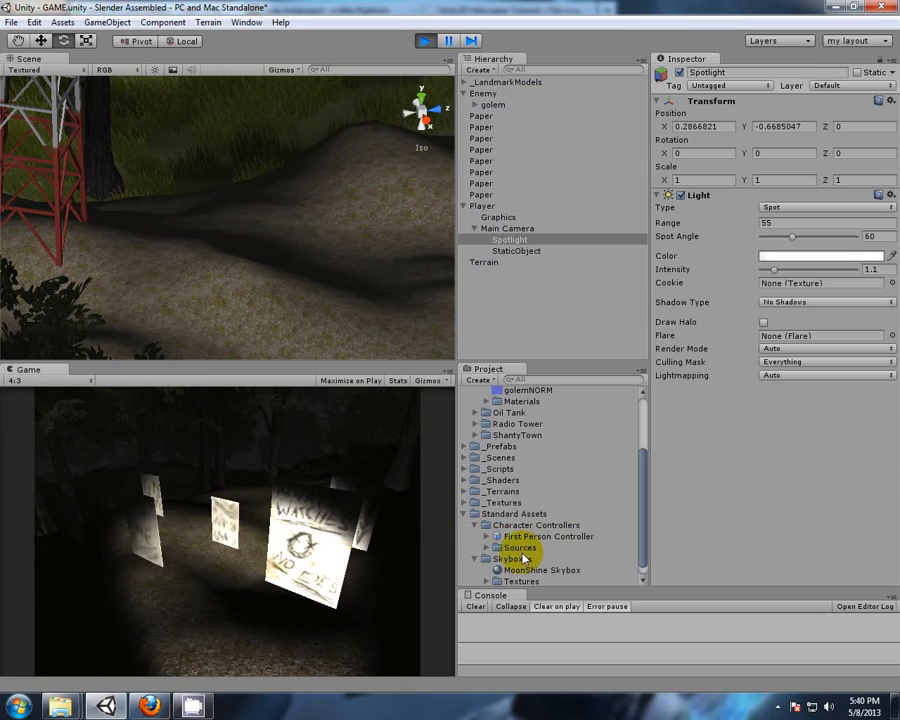
key("a")
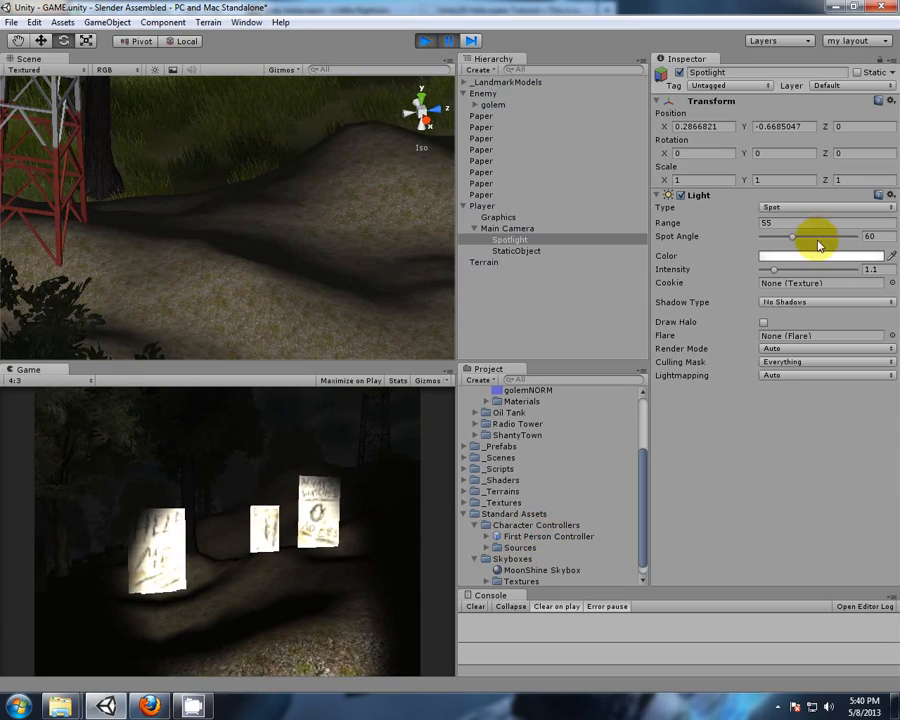
Try the spotlight at range 50, spot angle 55 and intensity 1 in the running game, and end the playtest
left_click(868, 269)
type("1")
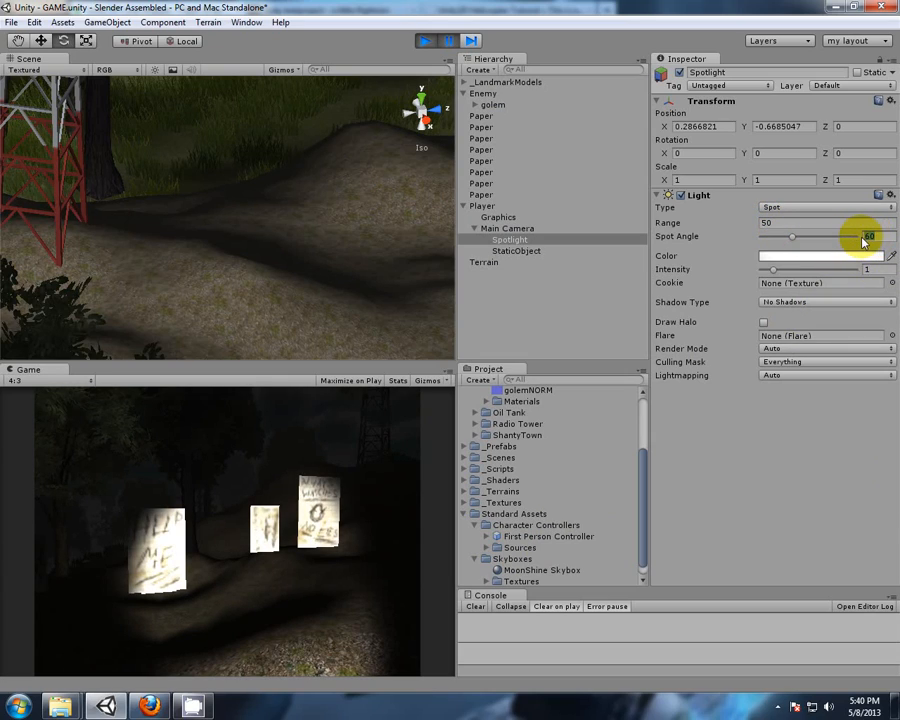
type("55")
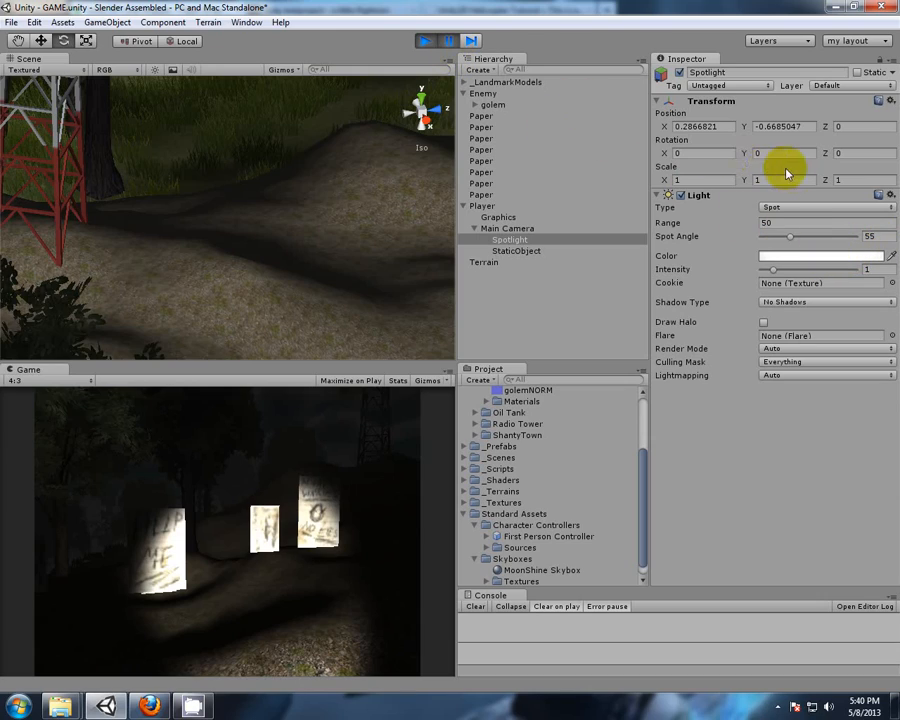
left_click(430, 42)
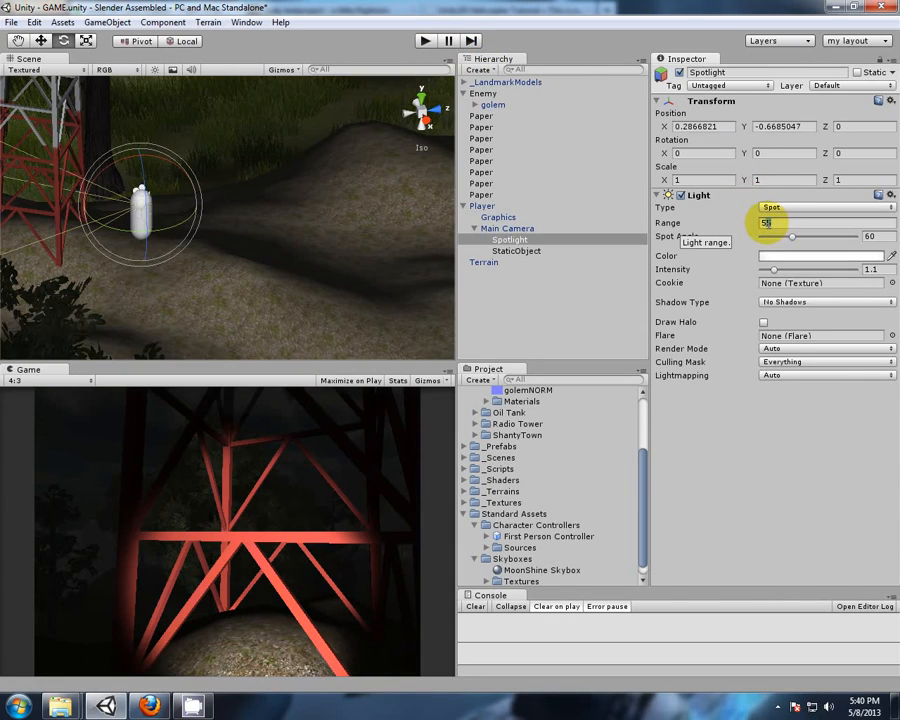
Set the spotlight's range to 50, its spot angle to 55 and its intensity to 1 outside play mode
type("0")
left_click(868, 236)
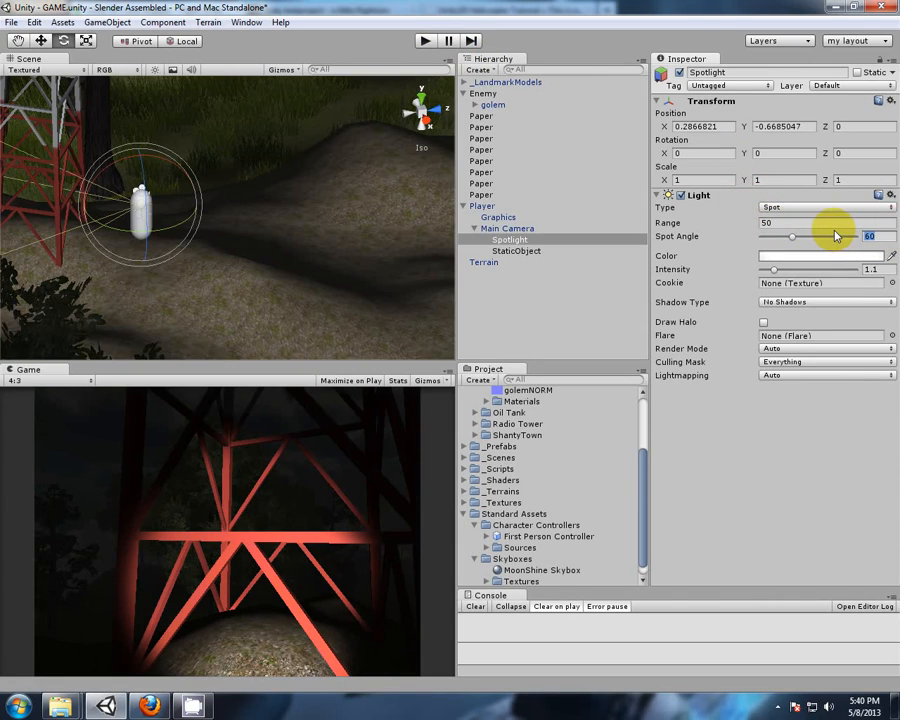
type("55")
key("Return")
left_click_drag(884, 270, 845, 273)
type("1")
key("Return")
Playtest the flashlight by walking from the radio tower through the forest to the papers and collecting two of them
left_click(425, 41)
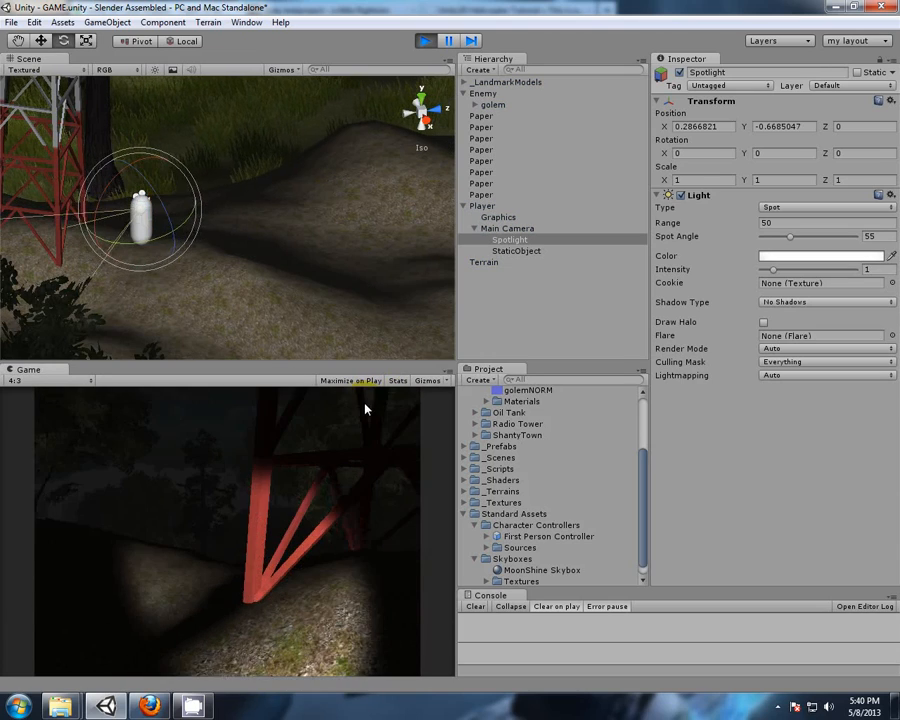
key("w")
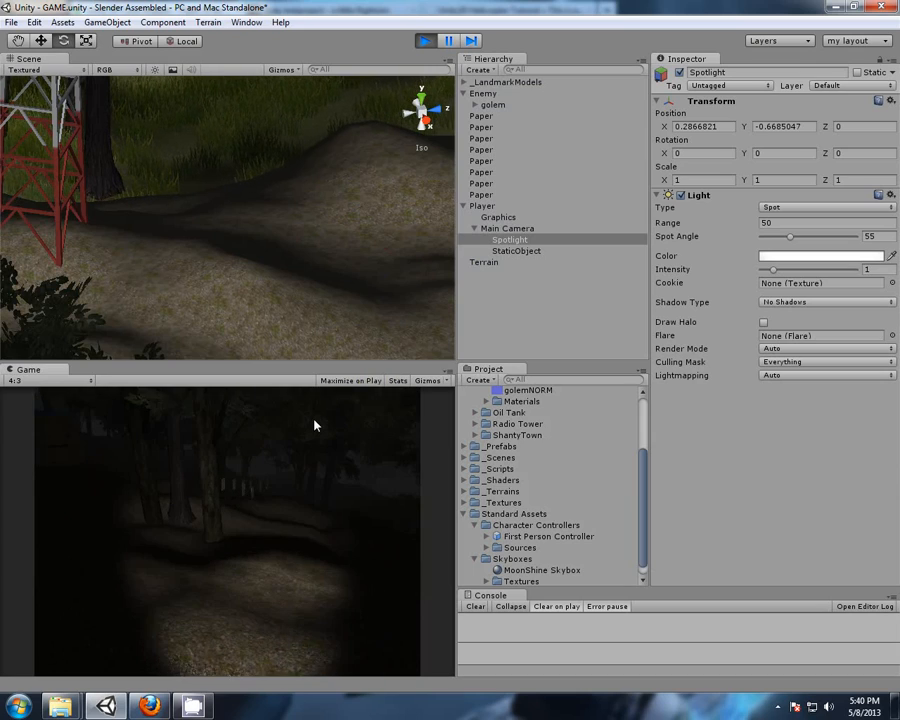
key("w")
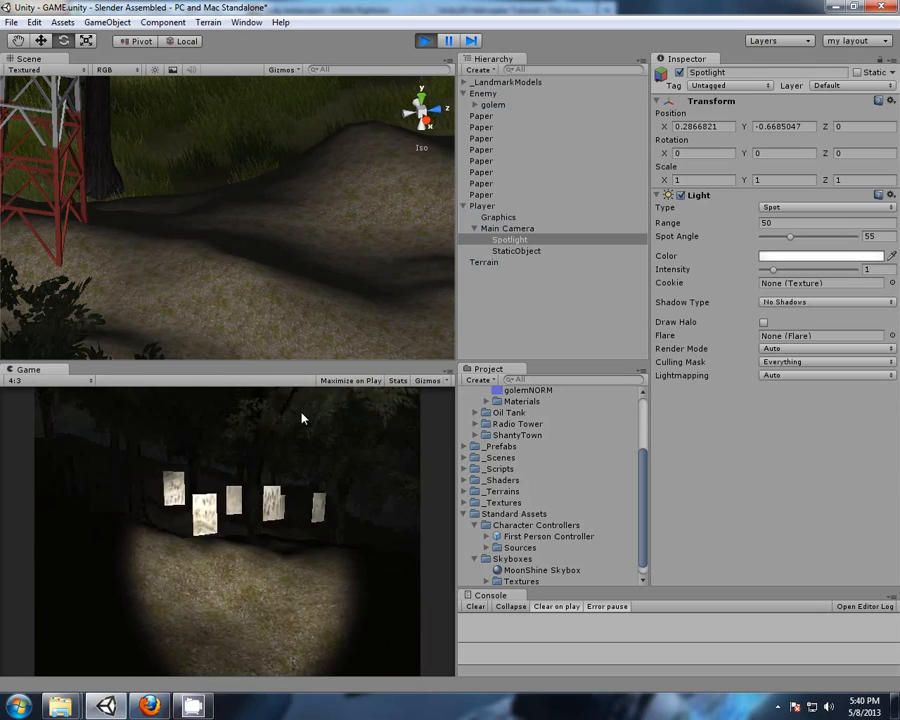
left_click(313, 425)
key("w")
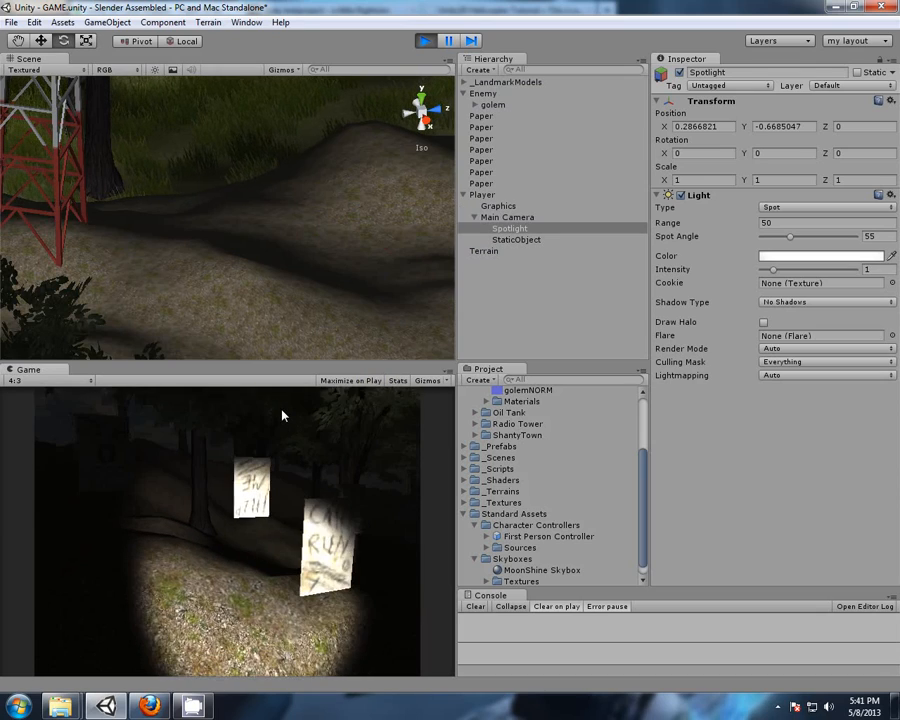
left_click(283, 414)
key("w")
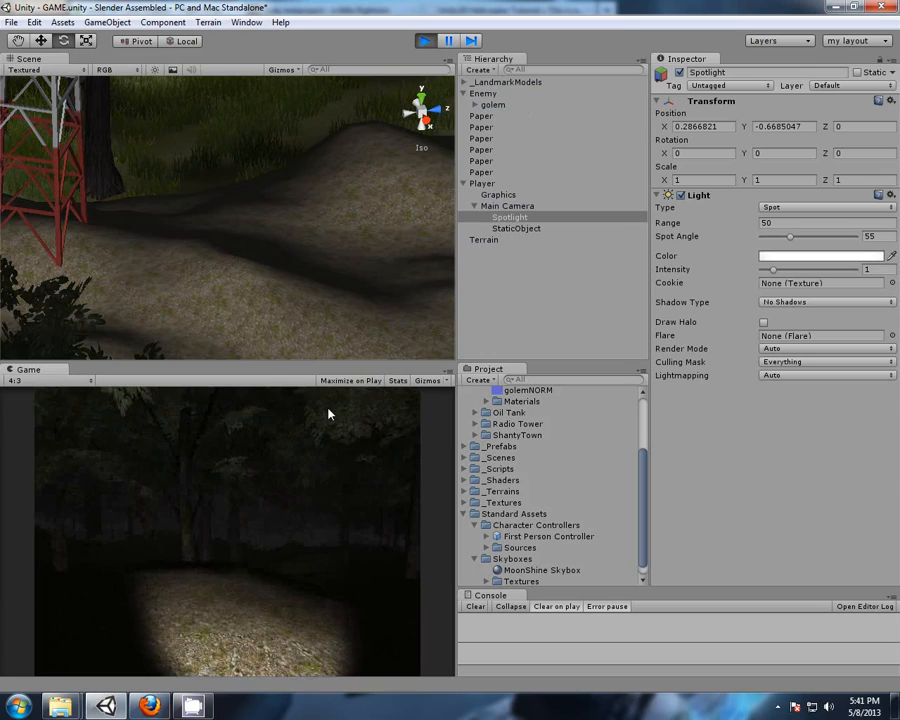
Explore the forest and tall grass in the running game to examine how the flashlight lights the terrain and trees
key("w")
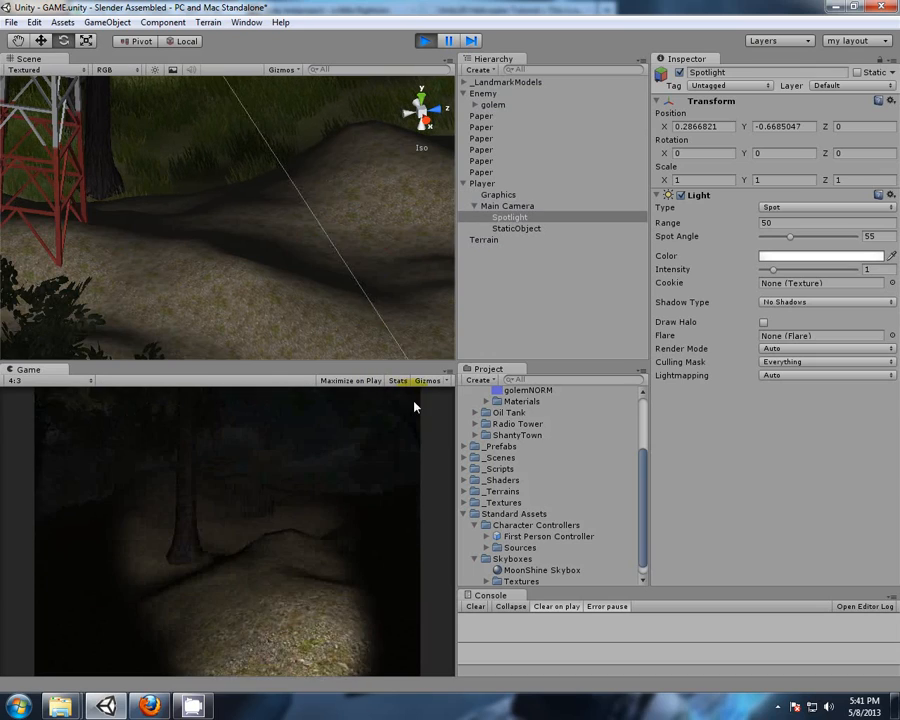
key("w")
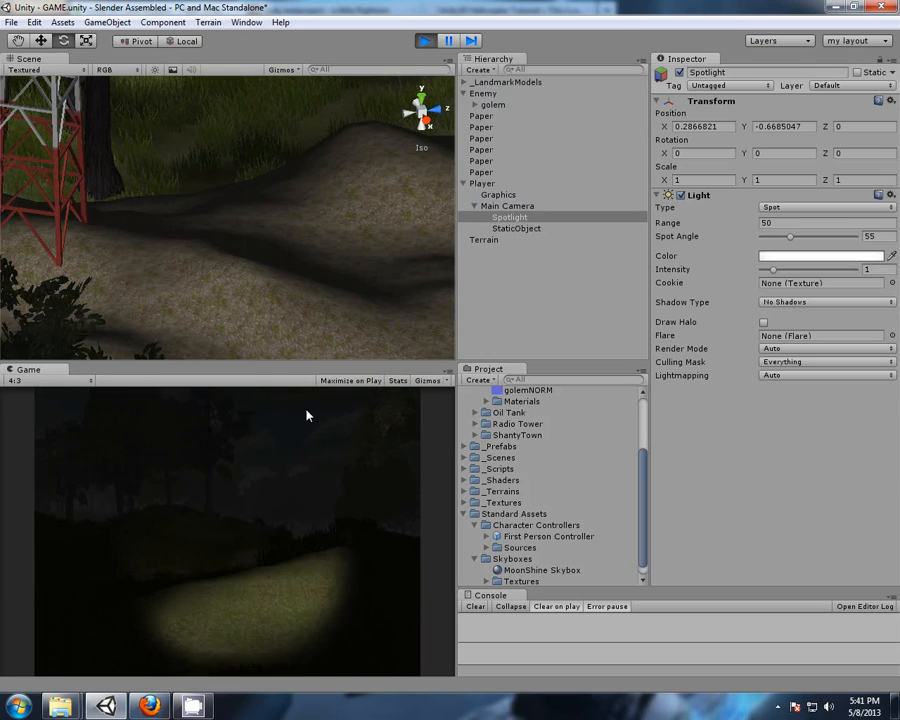
key("w")
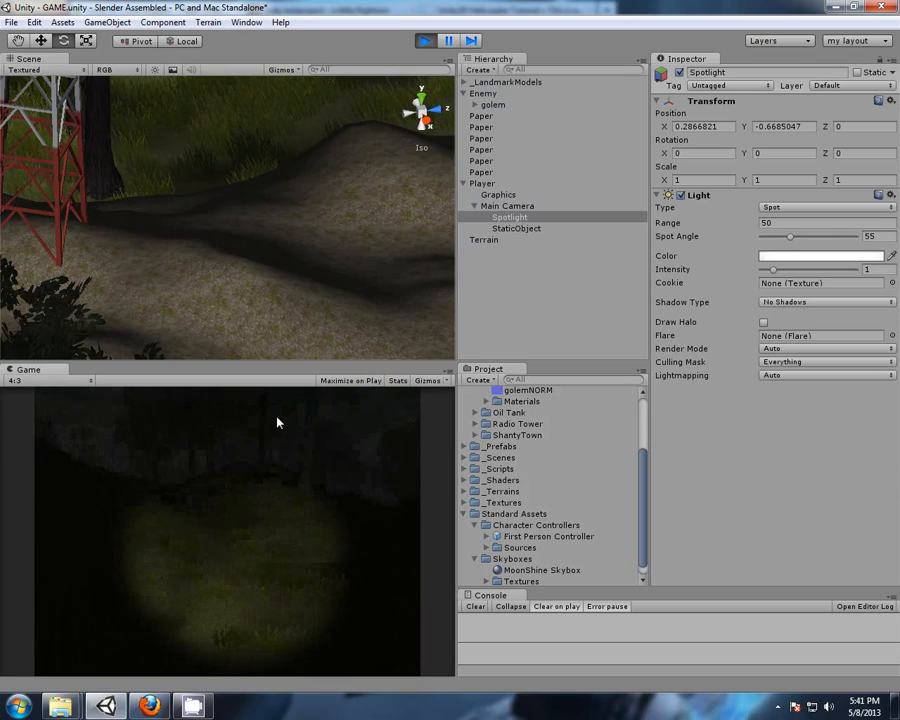
left_click(184, 392)
key("w")
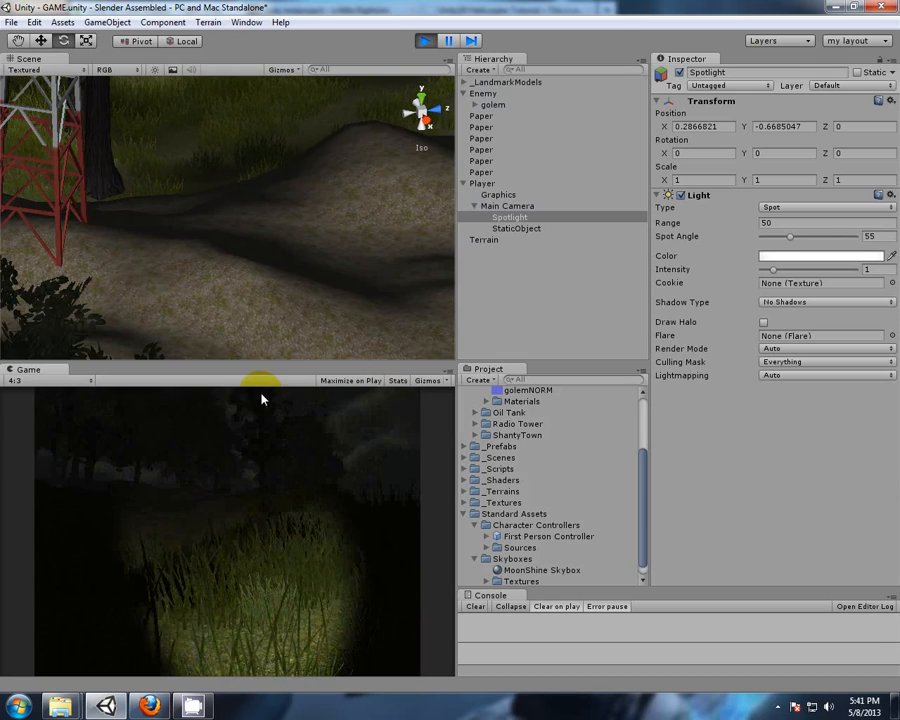
key("w")
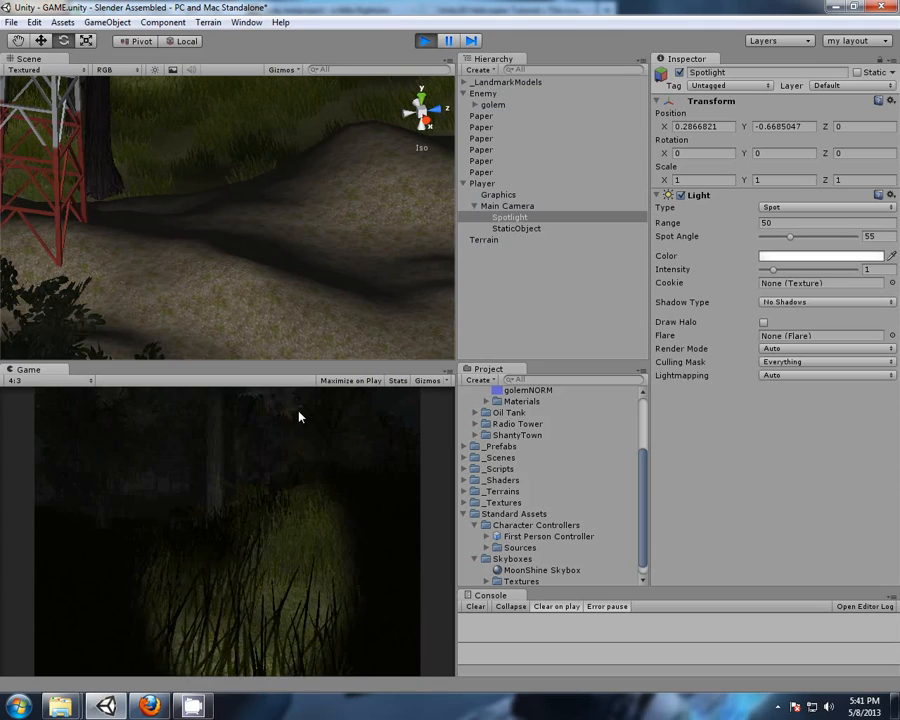
key("w")
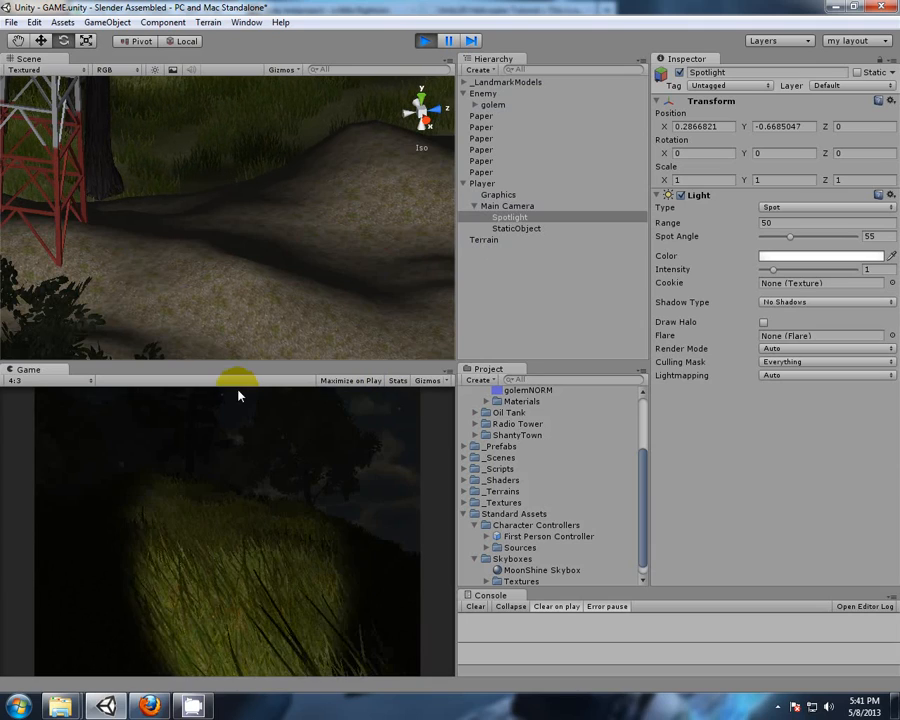
key("w")
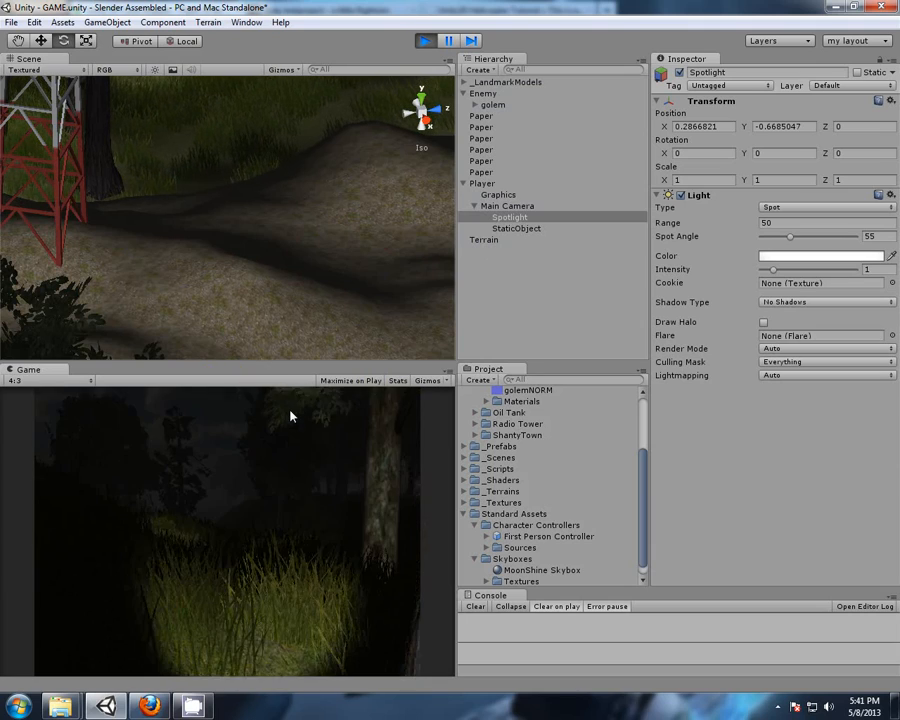